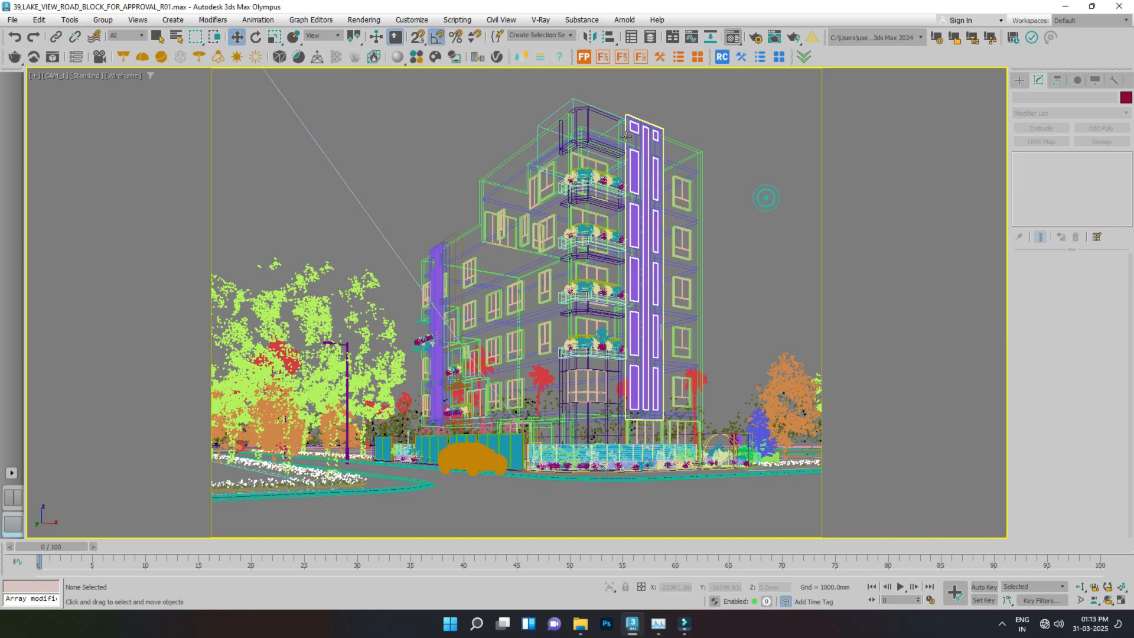
- Open the Render Setup dialog for the building scene
left_click(60, 77)
mouse_move(189, 90)
left_click(227, 94)
left_click(377, 122)
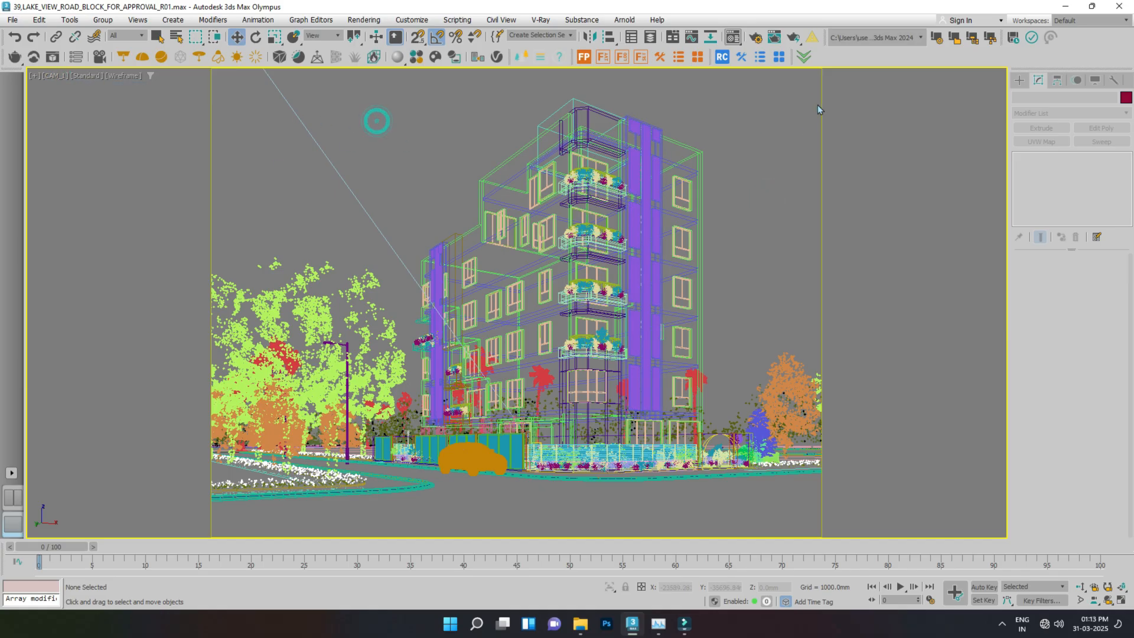
left_click(756, 37)
left_click_drag(881, 89, 852, 87)
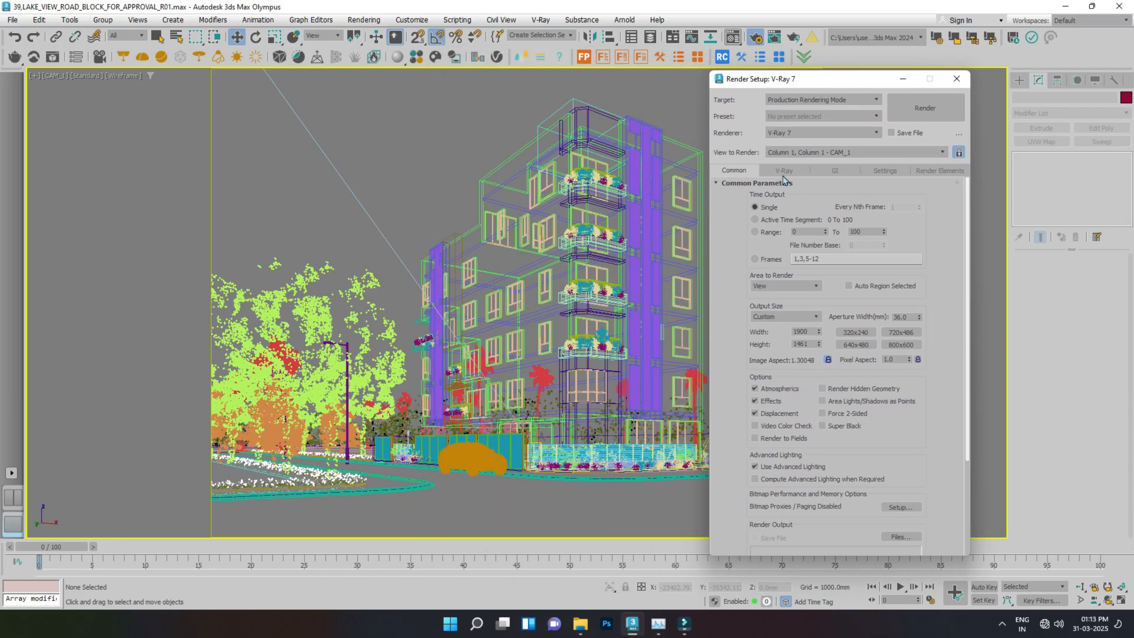
- Inspect the network rendering job submission options, continuing without saved output images and cancelling the assignment
left_click(818, 99)
left_click(806, 112)
left_click(803, 100)
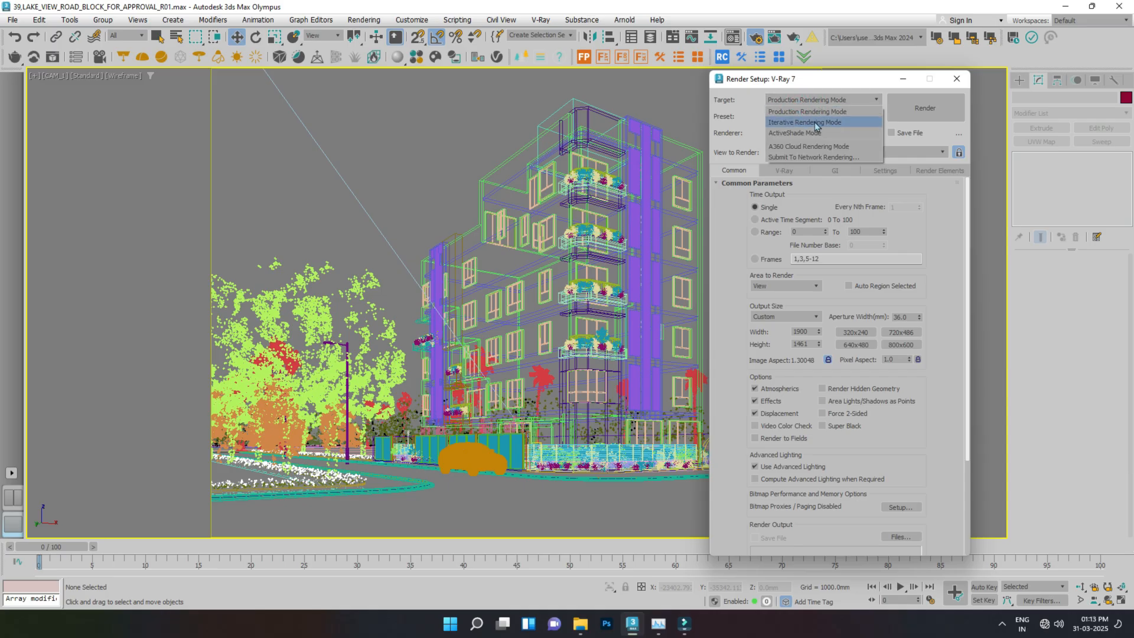
left_click(807, 158)
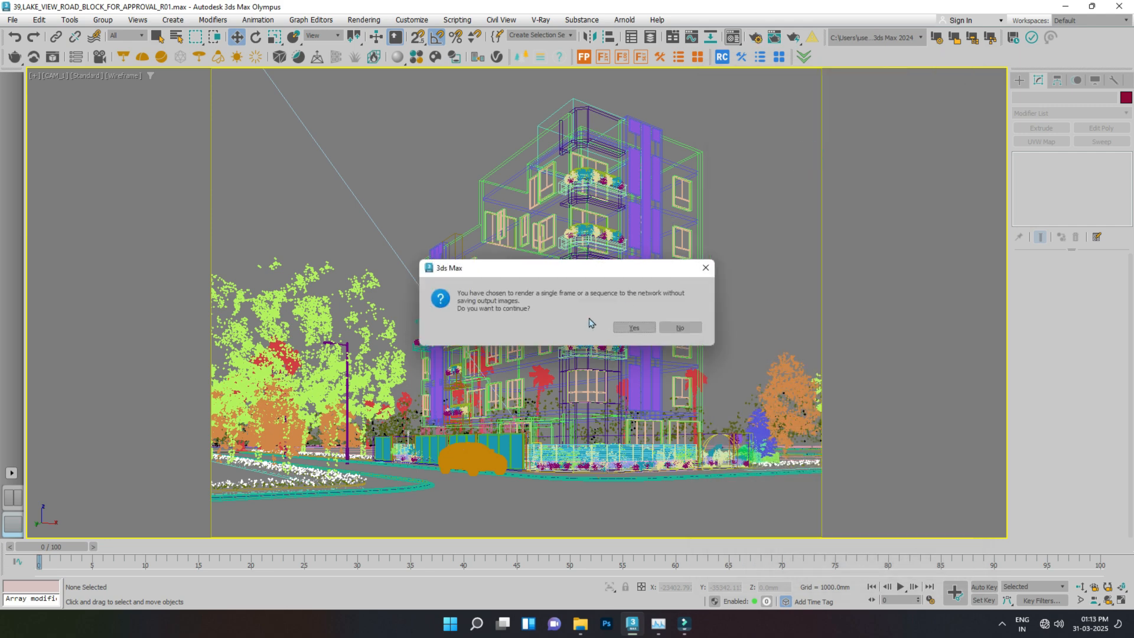
left_click(627, 328)
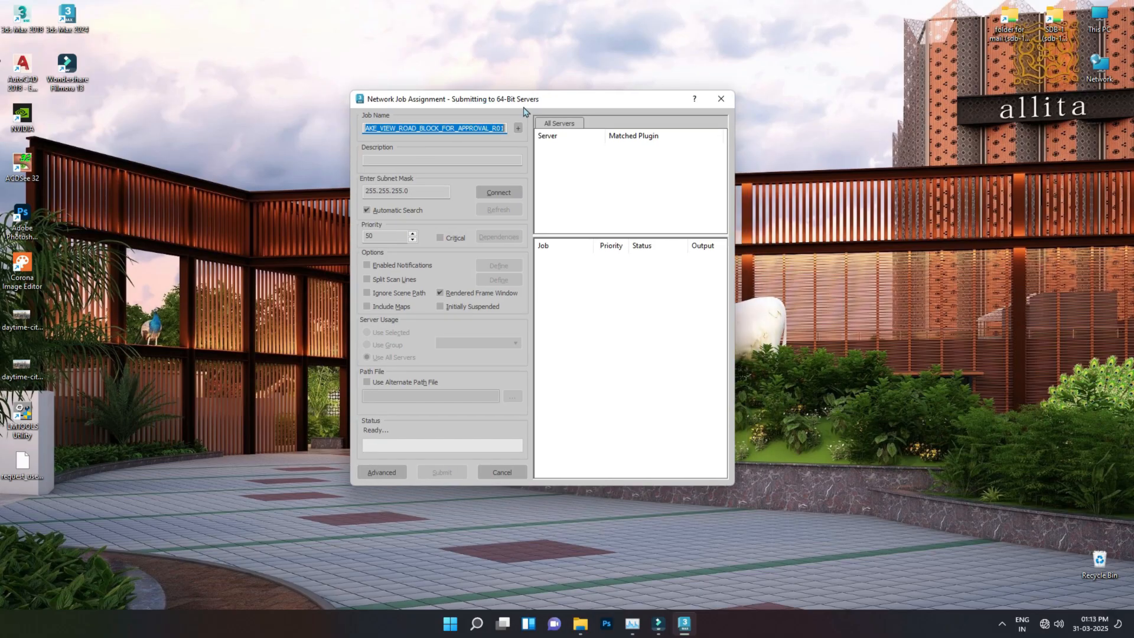
left_click(502, 473)
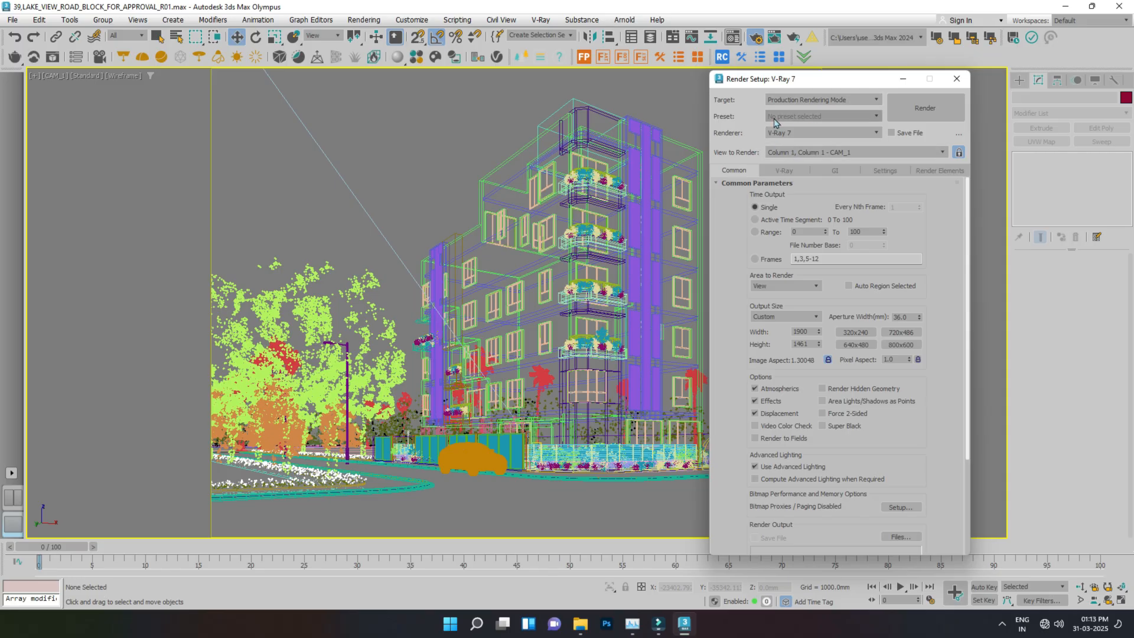
- Browse the render preset folder through Load Preset and cancel without loading a file
left_click(862, 117)
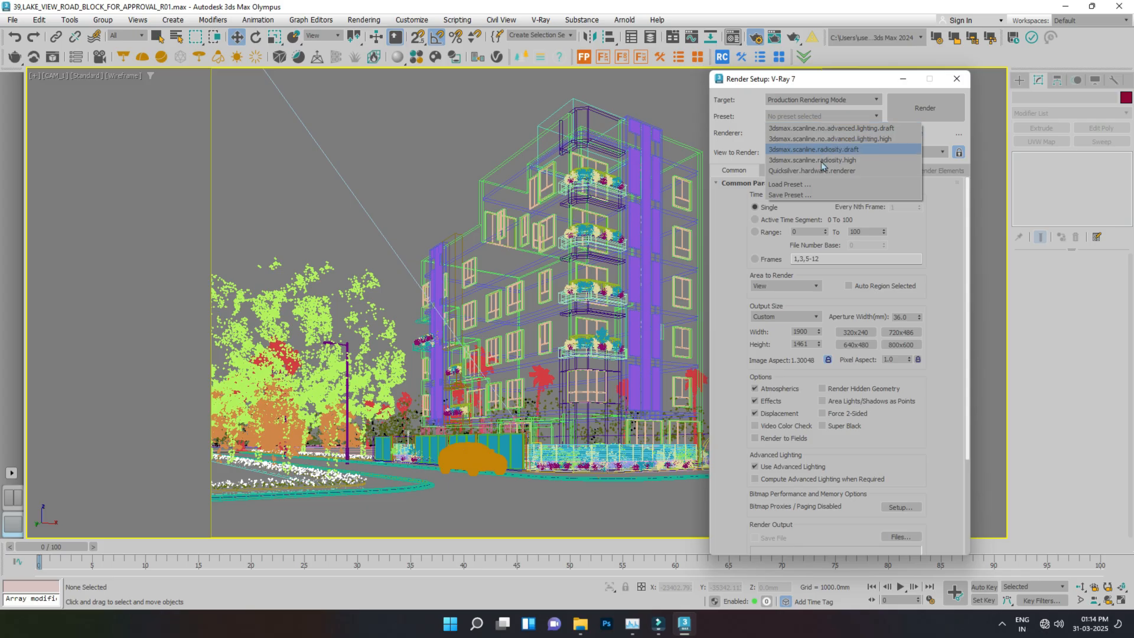
left_click(809, 184)
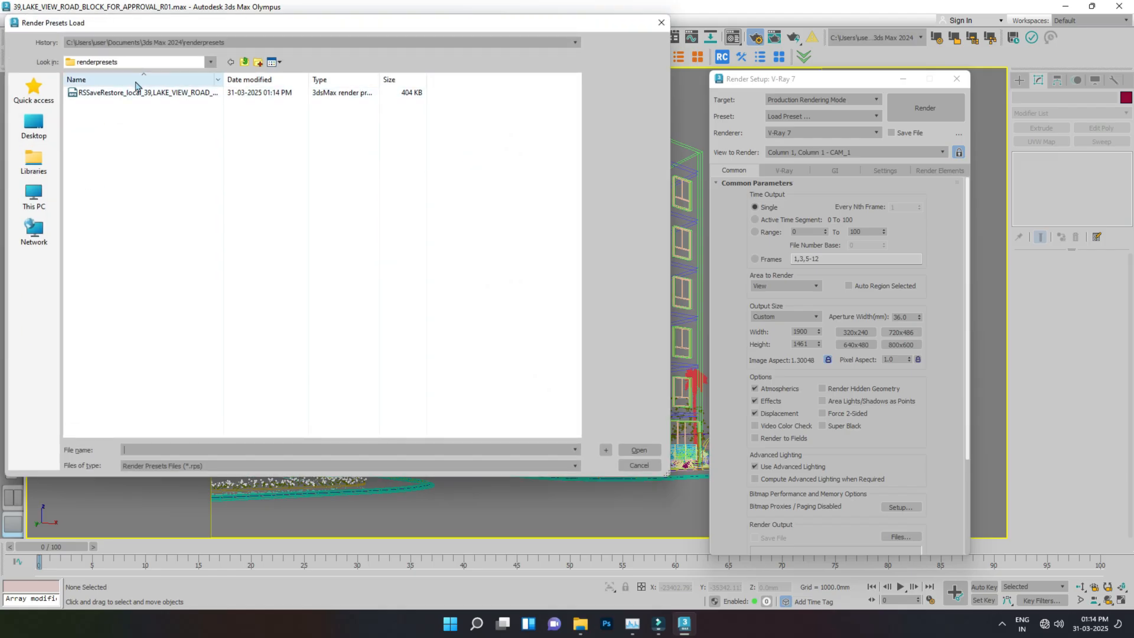
left_click(210, 62)
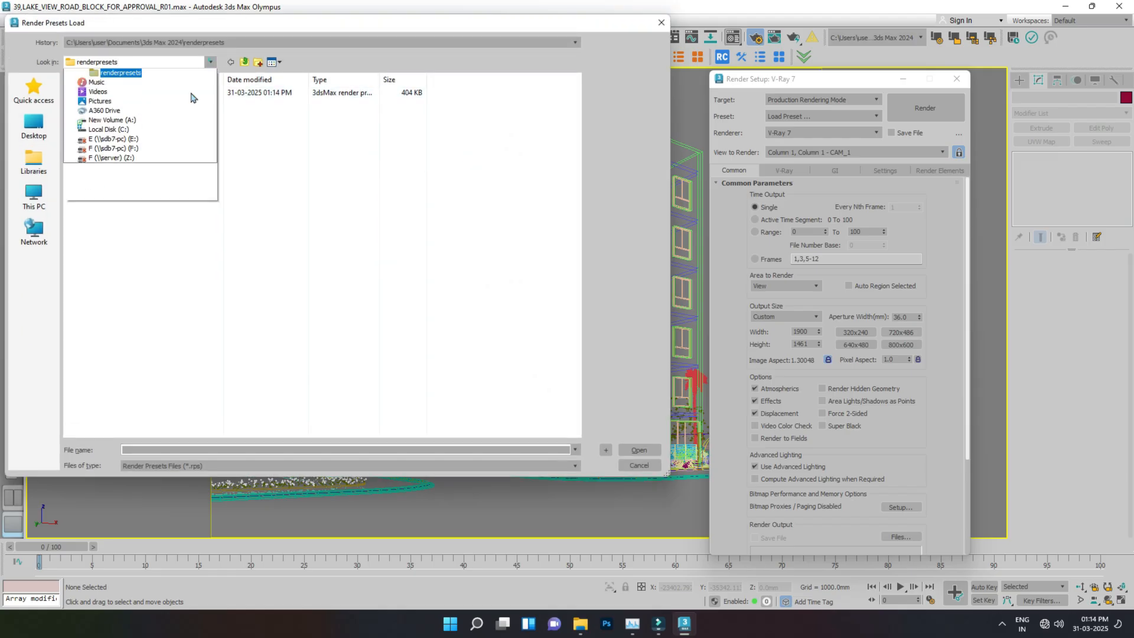
left_click(140, 320)
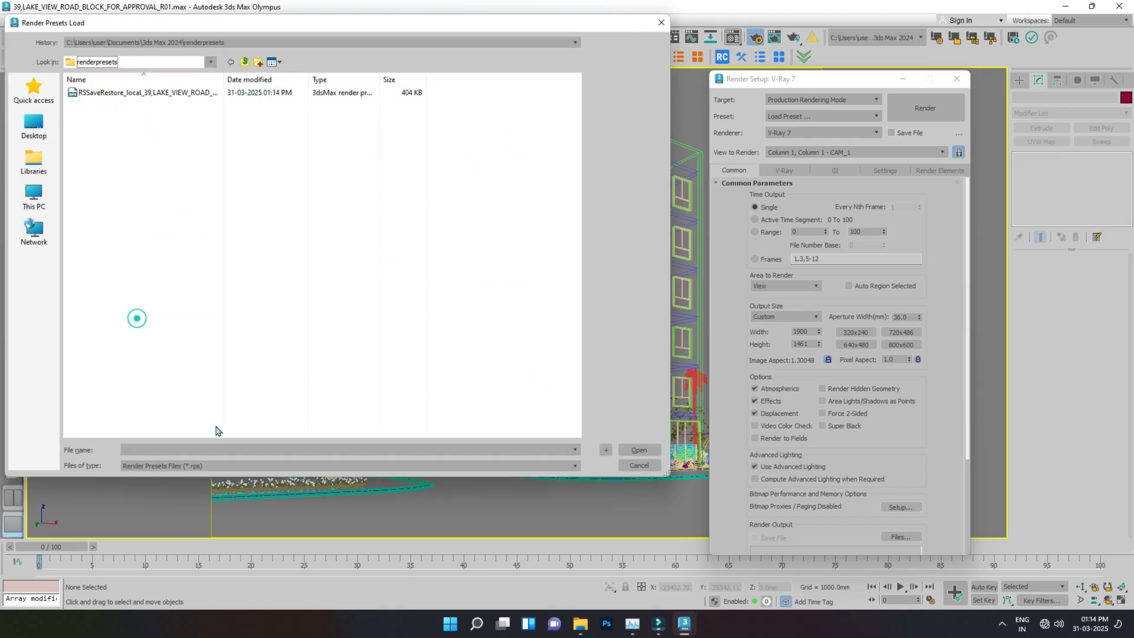
left_click(650, 468)
- Set the renderer to V-Ray 7 and show the renderer's Settings page
left_click(821, 132)
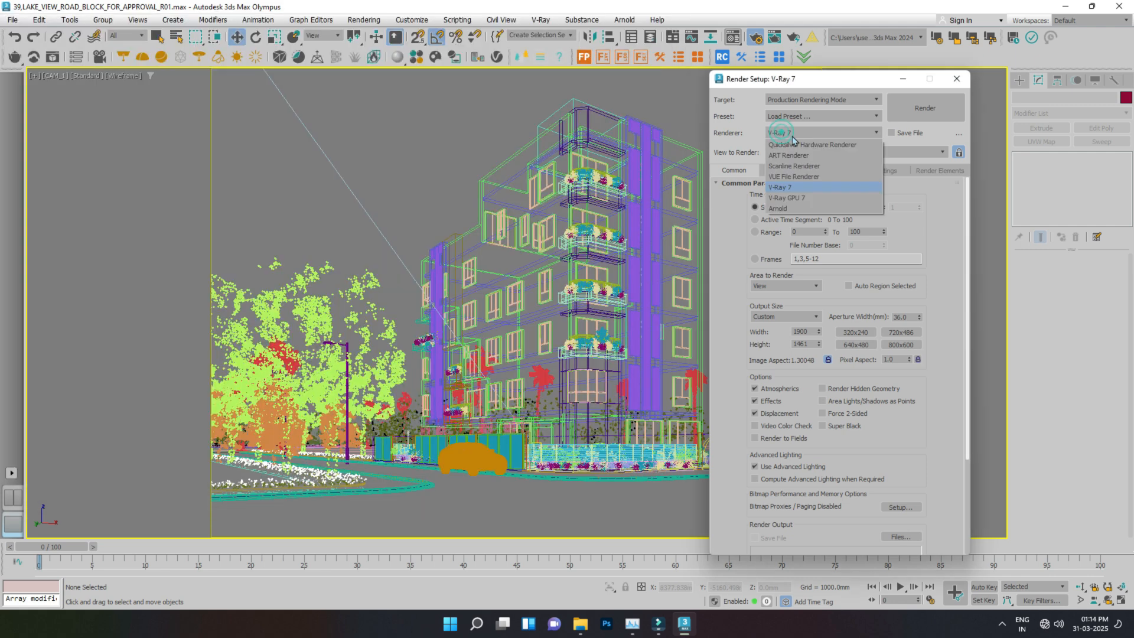
left_click(786, 188)
left_click(885, 170)
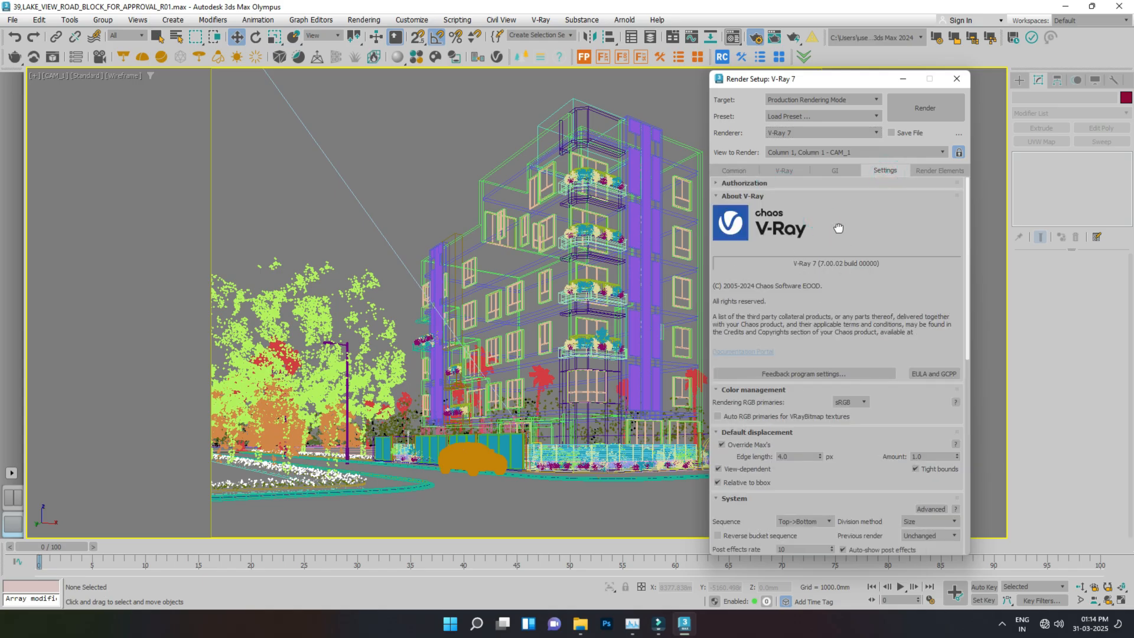
- Set the view to render to Column 1, Column 1 - CAM_1
left_click(802, 152)
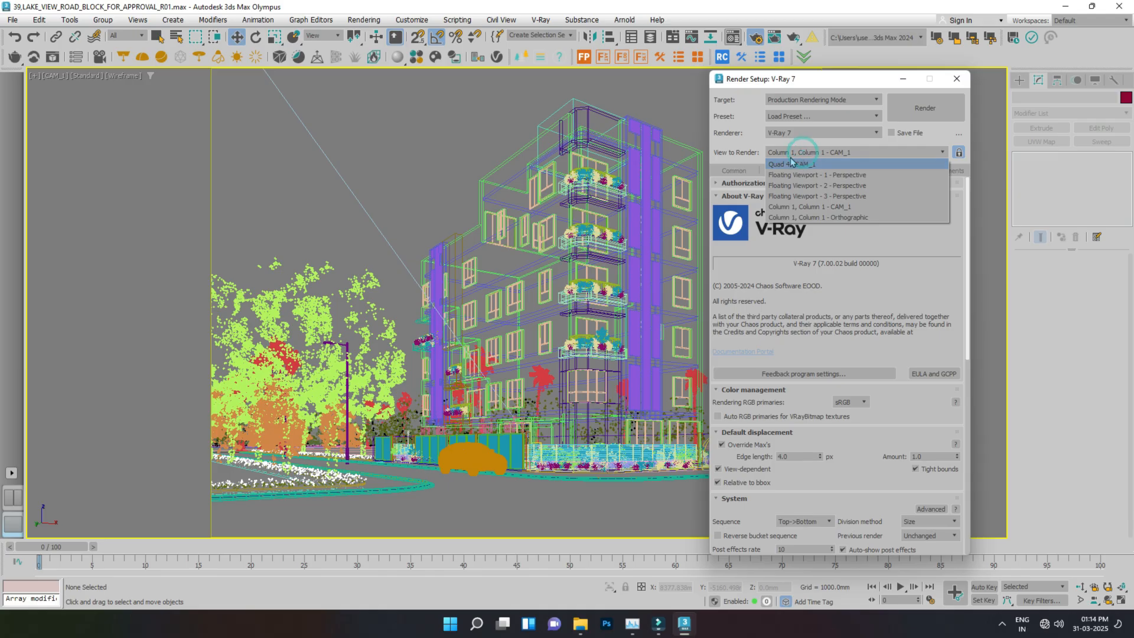
left_click(437, 141)
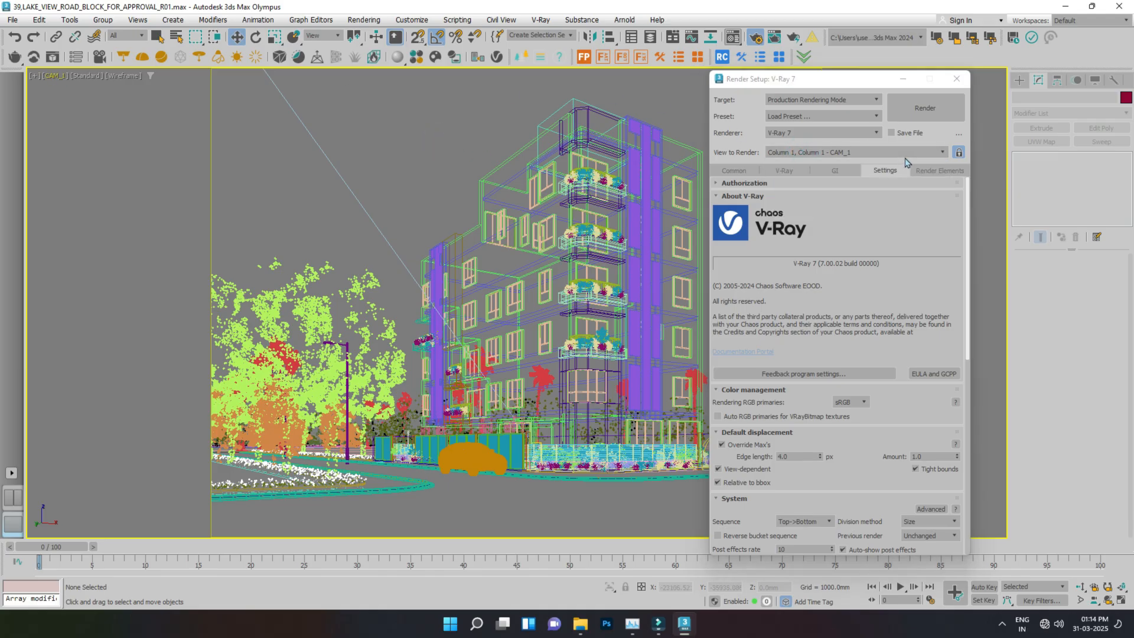
left_click(877, 152)
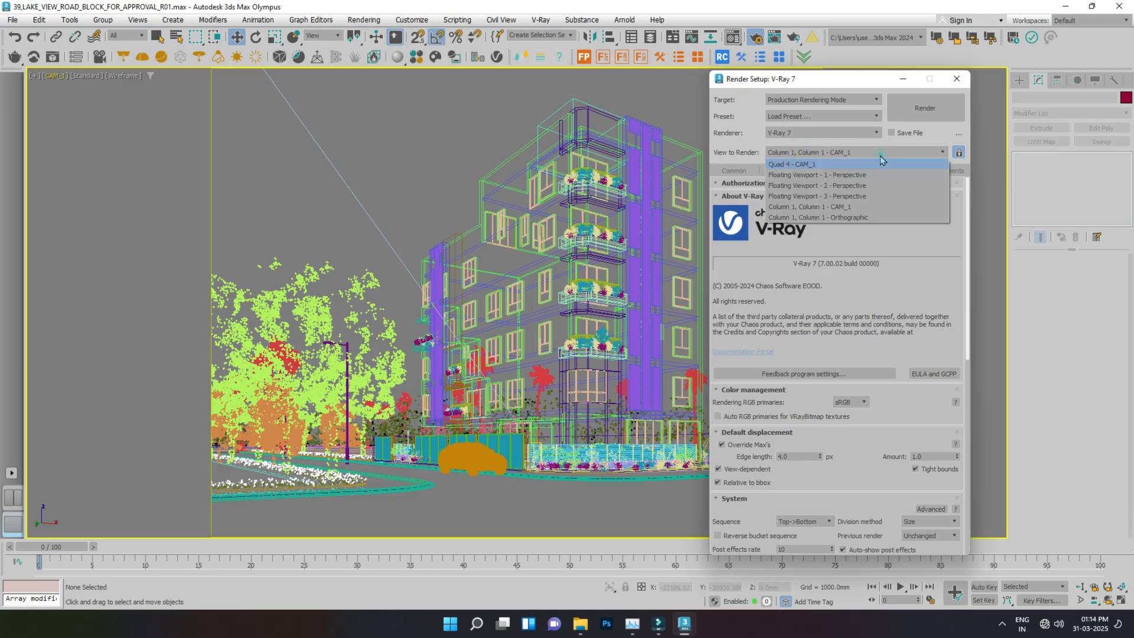
left_click(828, 208)
- Unlock the view to render and switch to the two-column viewport layout
left_click(958, 153)
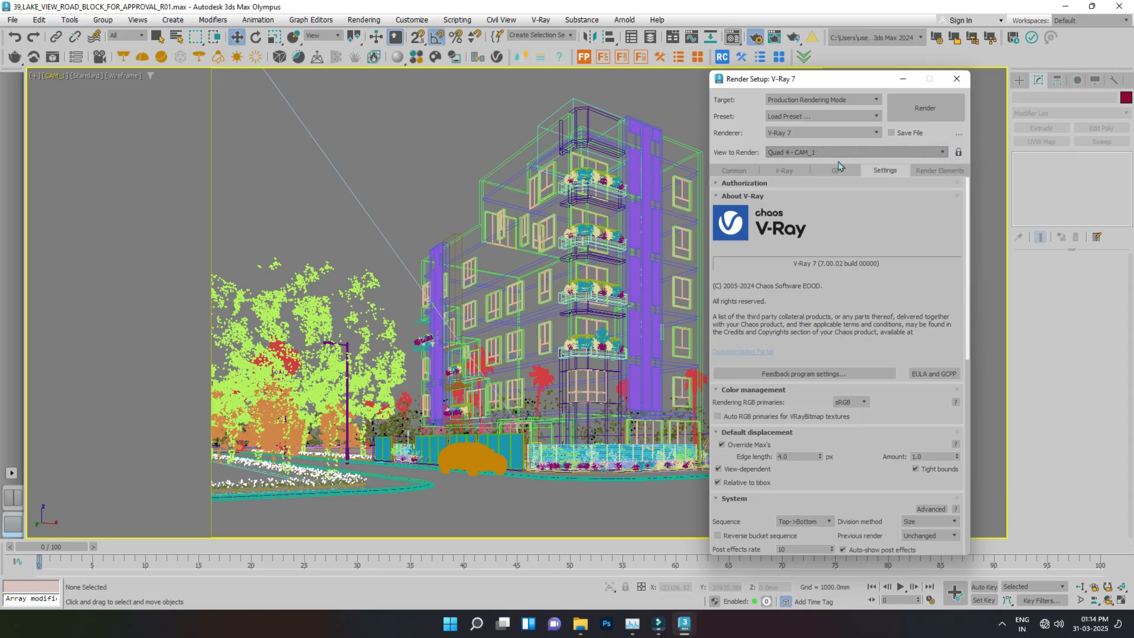
left_click(11, 499)
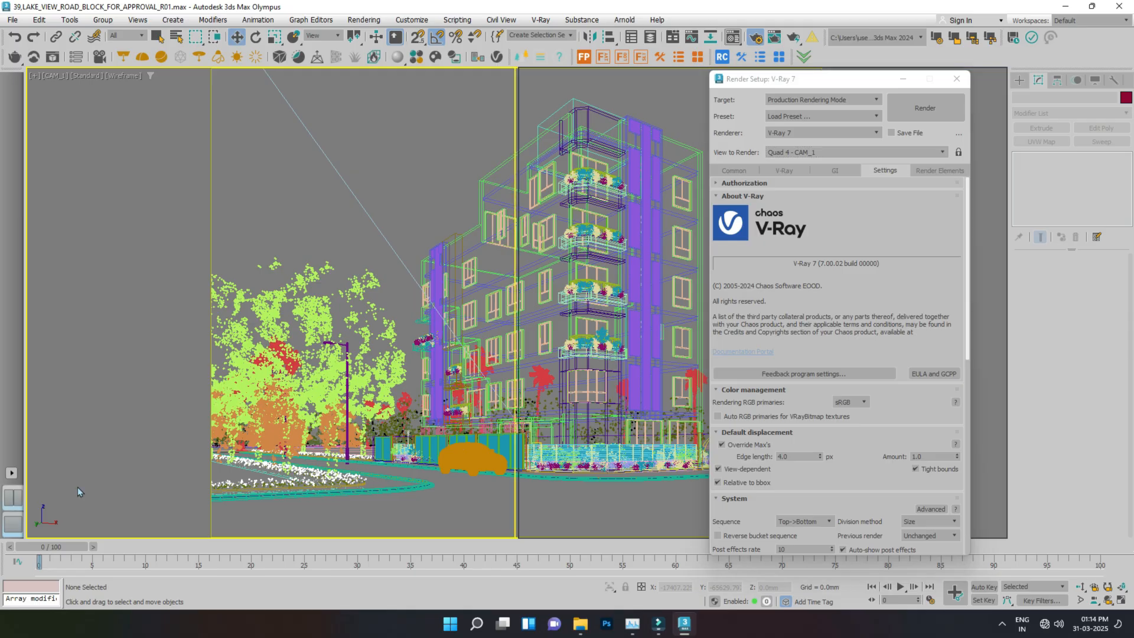
- Start a production render of the CAM_1 view, zoom out in the frame buffer, and stop the render
left_click(926, 111)
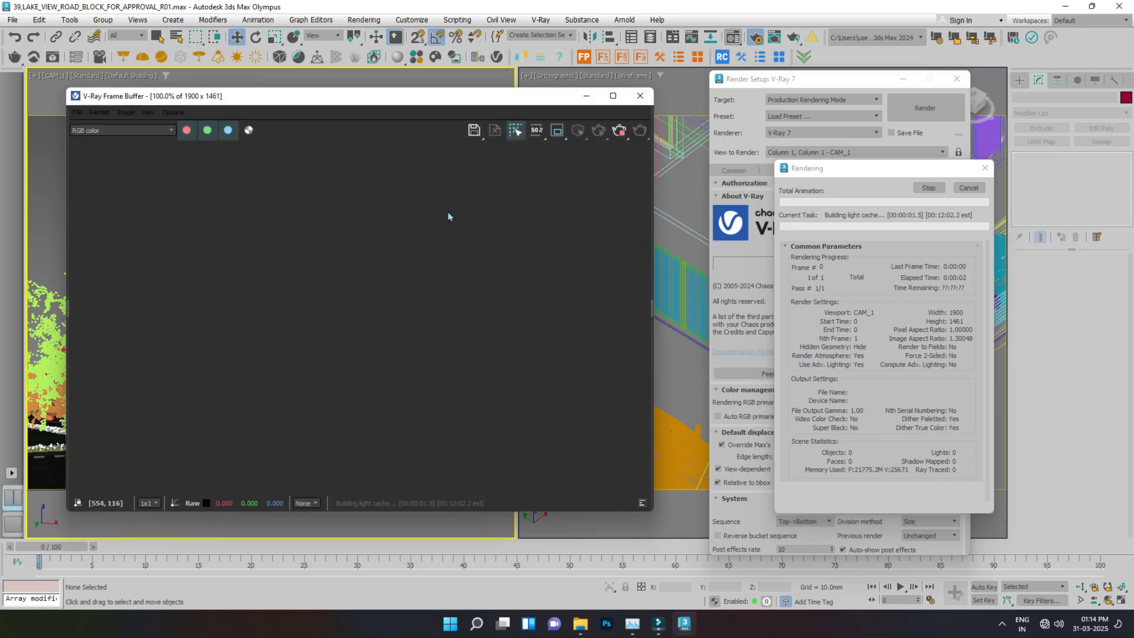
scroll(601, 218, "down", 1)
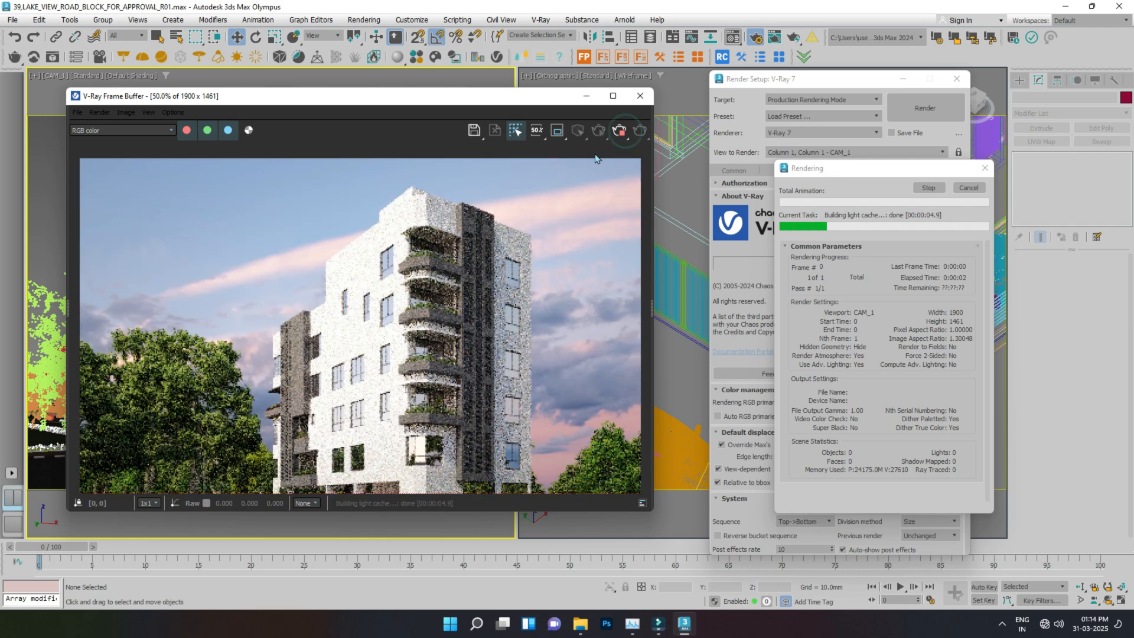
key("Escape")
- Start interactive rendering and activate the orthographic viewport so it is rendered in the frame buffer
left_click(598, 131)
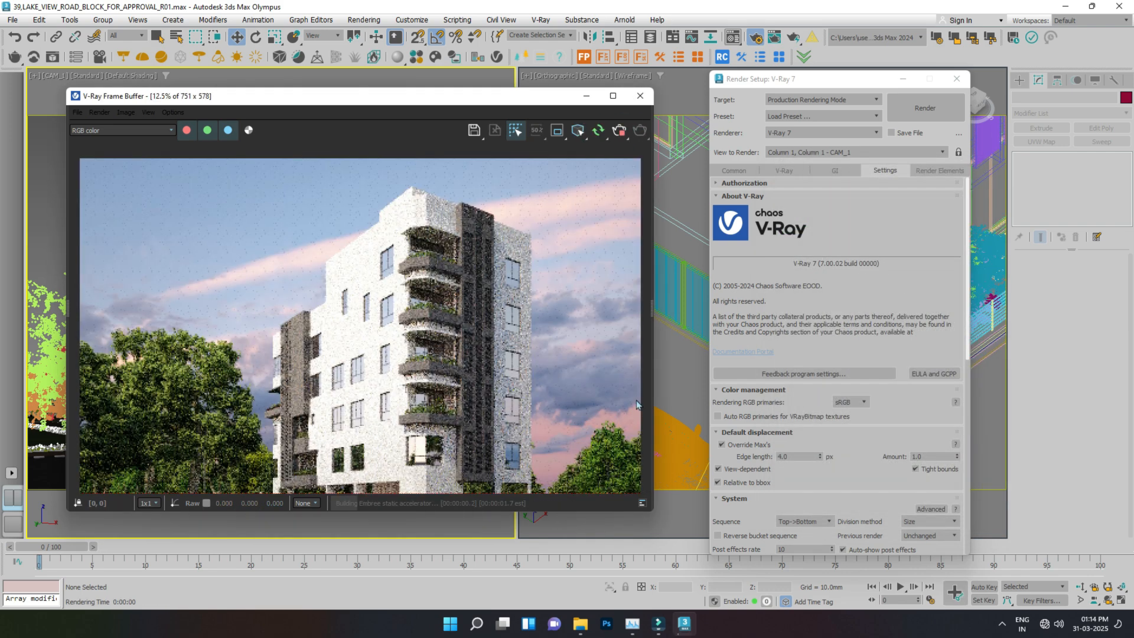
left_click(680, 393)
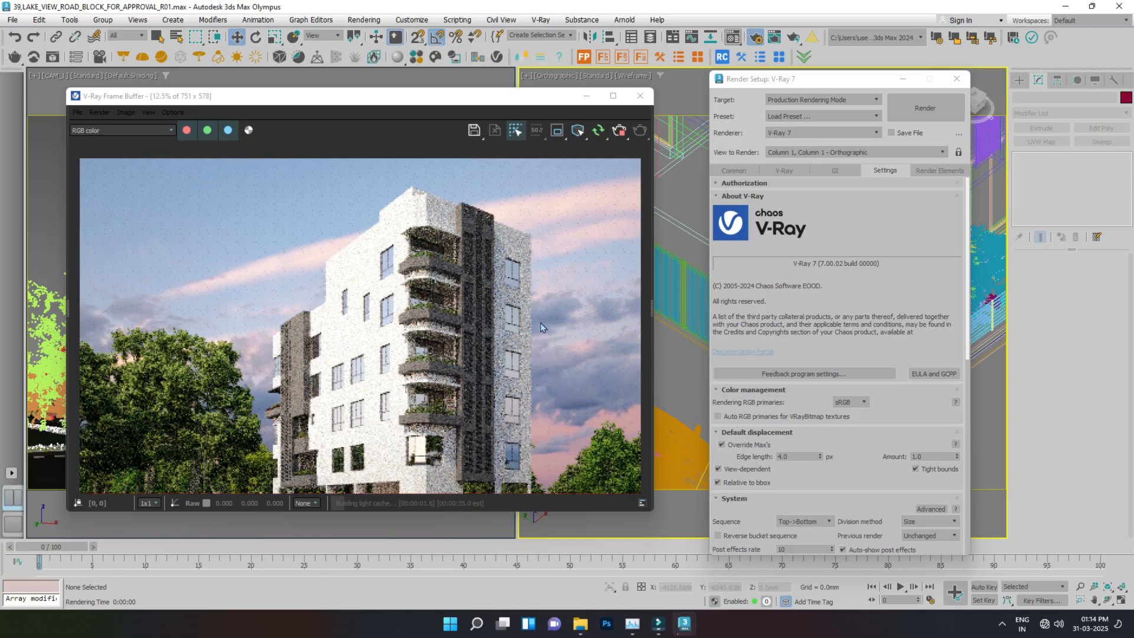
scroll(346, 294, "up", 4)
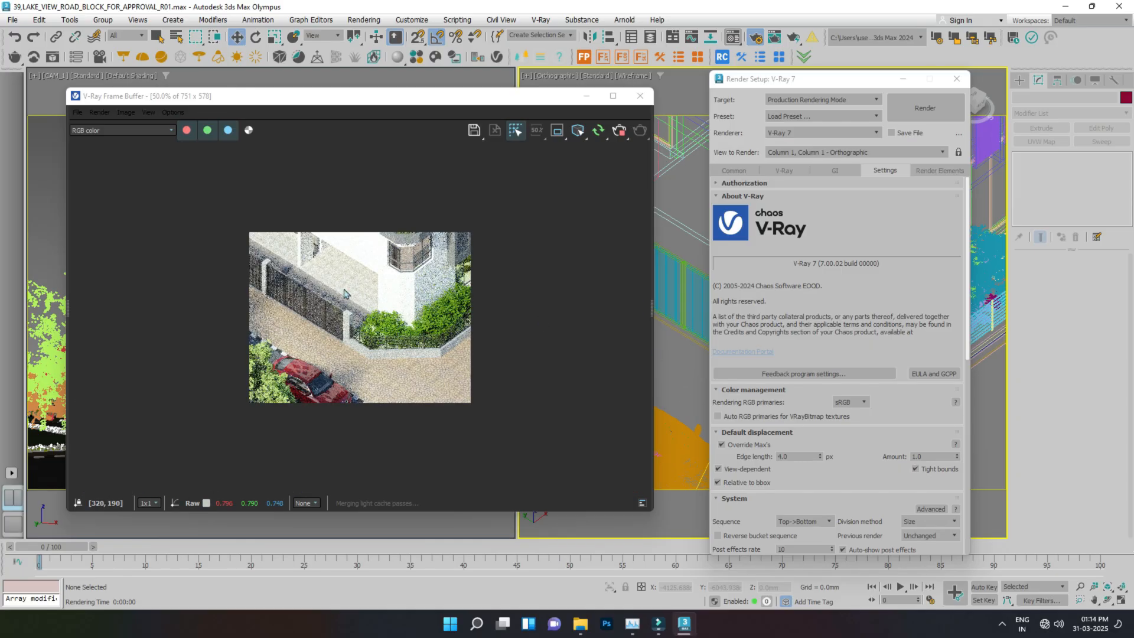
scroll(346, 294, "up", 2)
- Switch to the single CAM_1 layout and back to two columns, activating the CAM_1 and orthographic viewports in turn
left_click(13, 524)
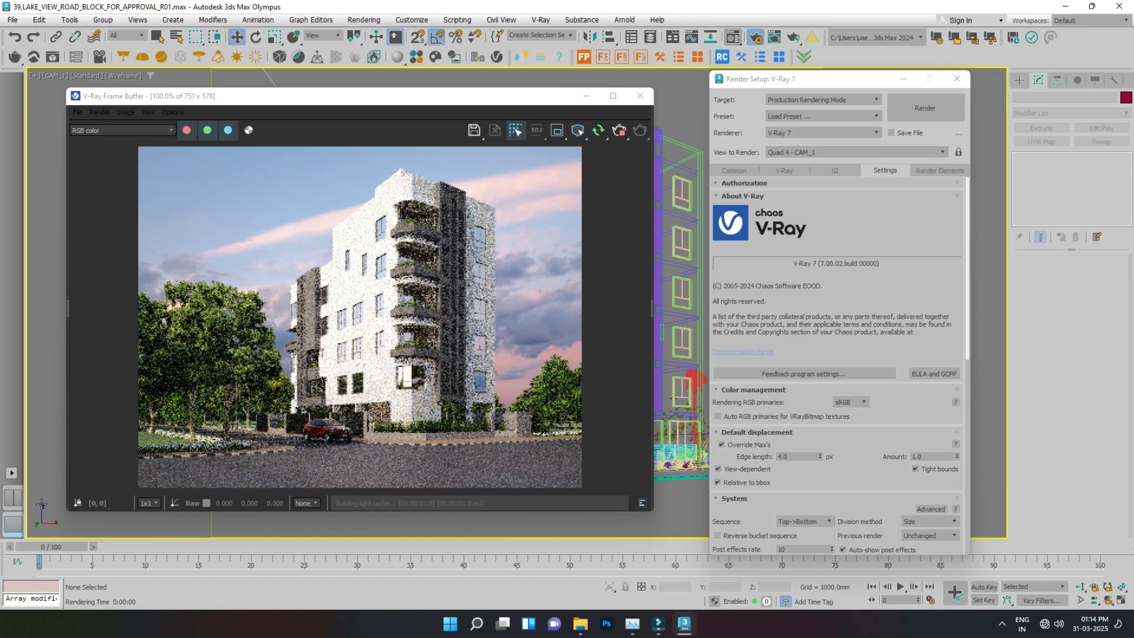
left_click(13, 498)
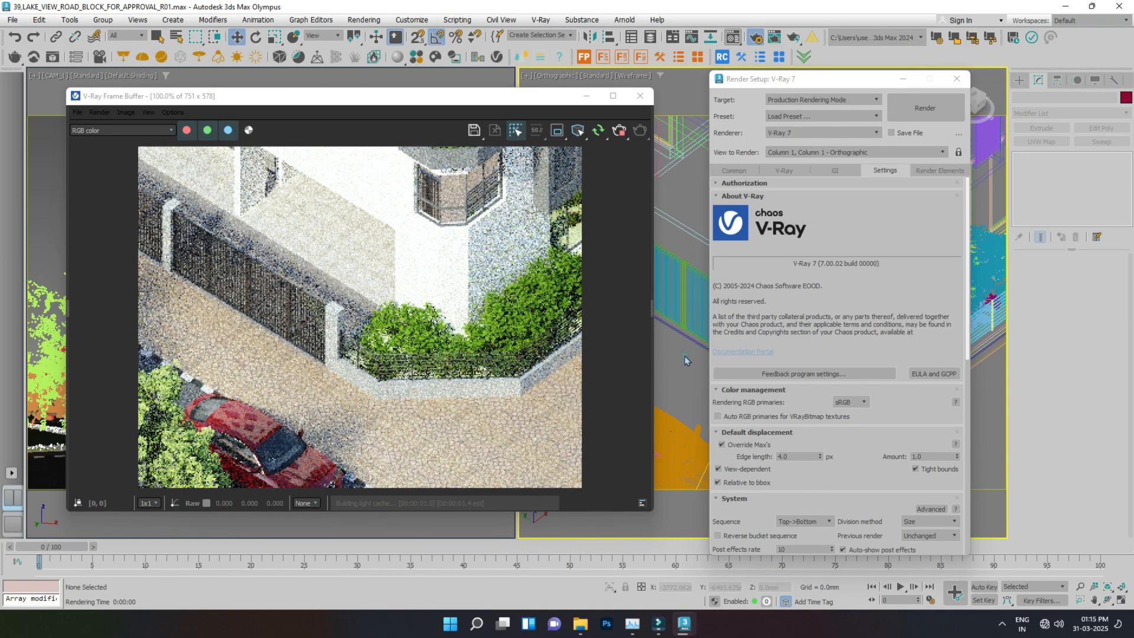
left_click(54, 210)
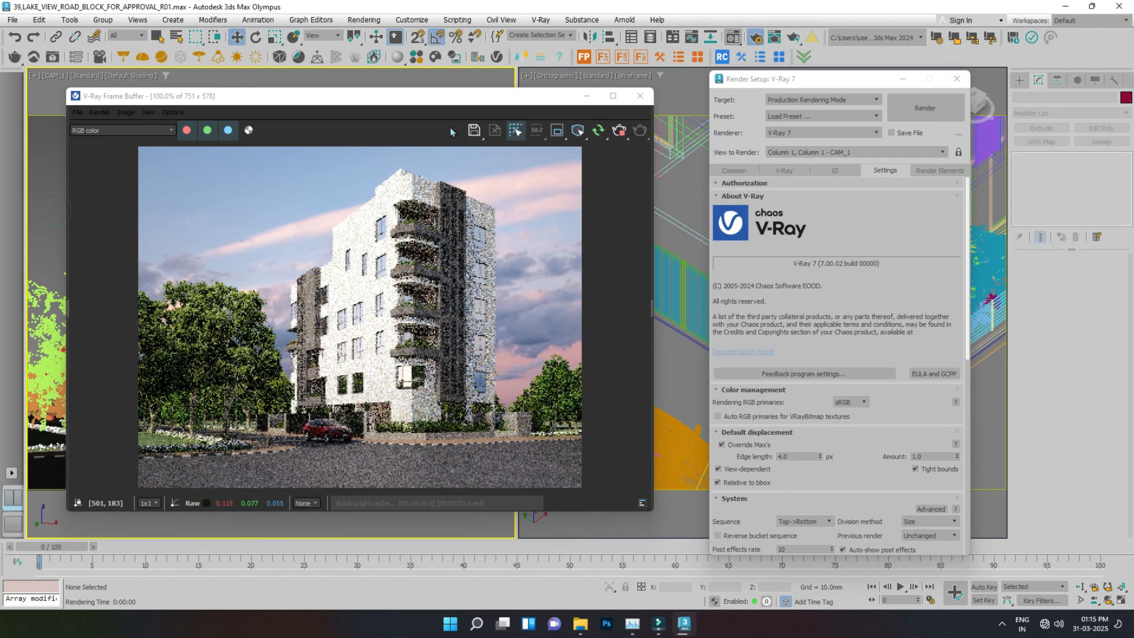
mouse_move(453, 96)
left_mouse_down()
mouse_move(745, 272)
mouse_move(518, 252)
mouse_move(529, 279)
mouse_move(459, 106)
left_mouse_up()
left_click(612, 198)
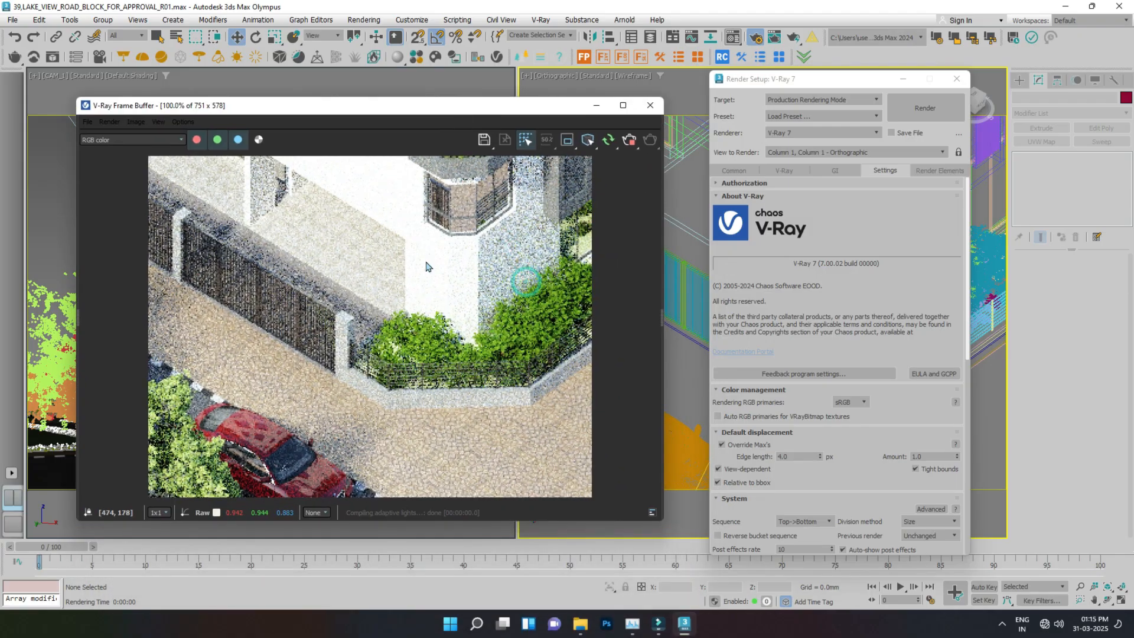
- Stop the interactive render and lock the view to render to the CAM_1 viewport
scroll(428, 267, "down", 2)
left_click(630, 140)
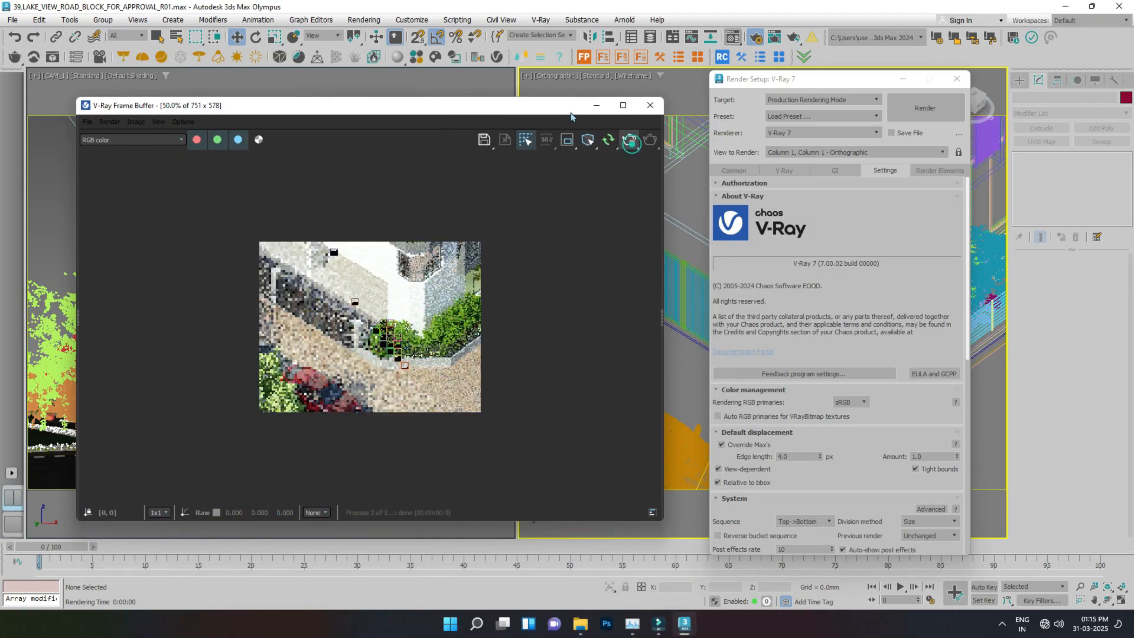
left_click_drag(544, 113, 629, 318)
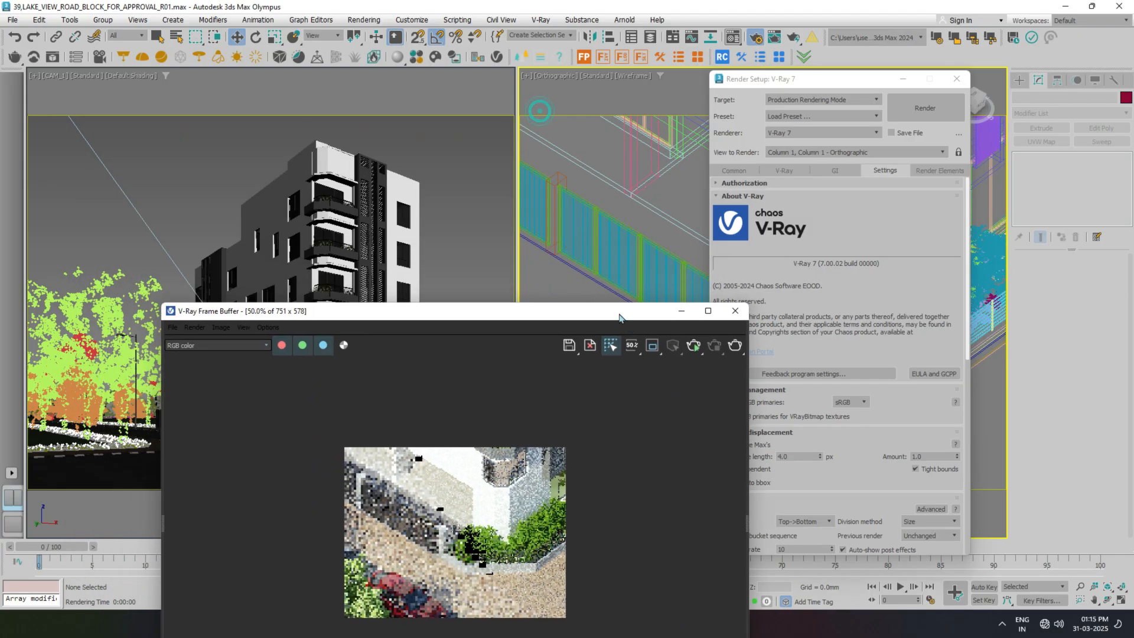
left_click(503, 190)
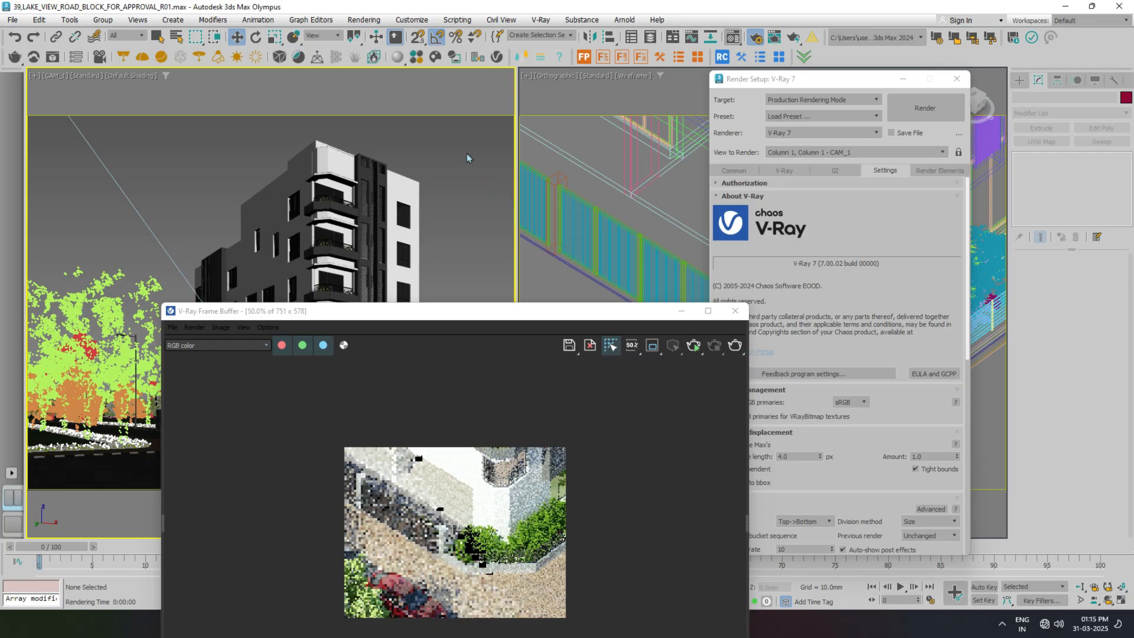
left_click(958, 153)
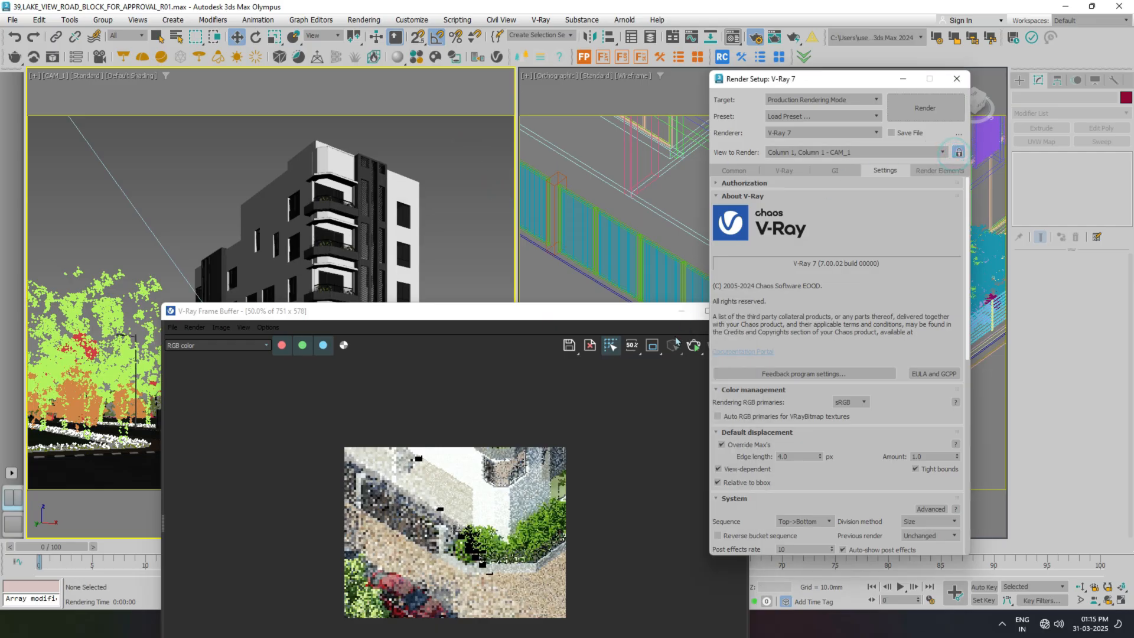
- Restart interactive rendering with the view locked to CAM_1 and move the Render Setup dialog clear of the orthographic viewport
left_click_drag(644, 314, 544, 149)
left_click(598, 182)
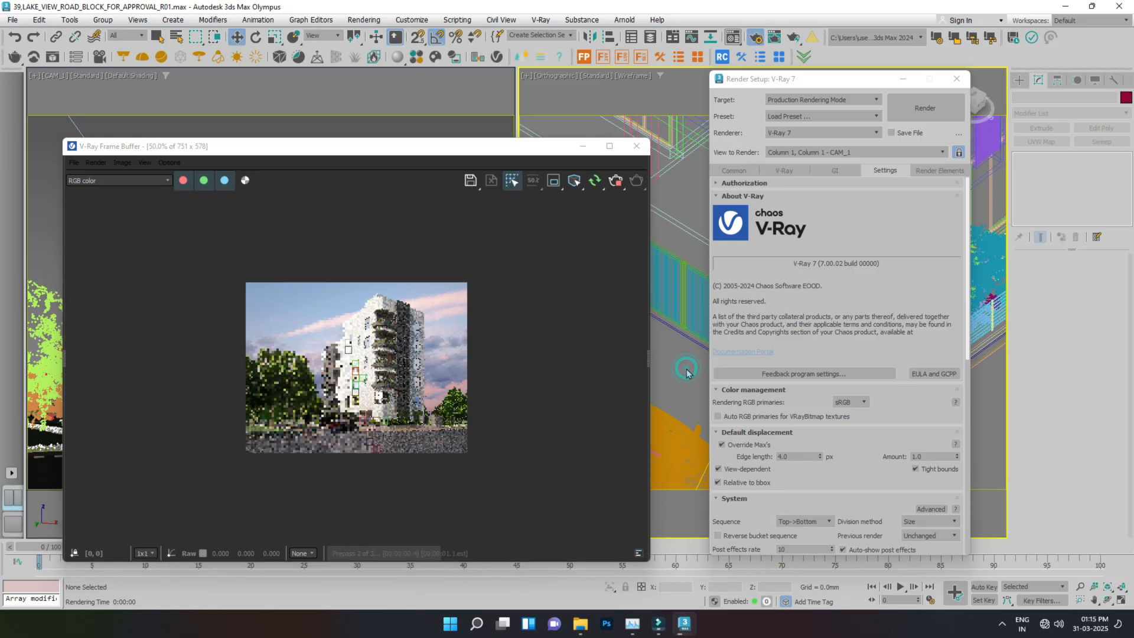
left_click_drag(814, 86, 1059, 99)
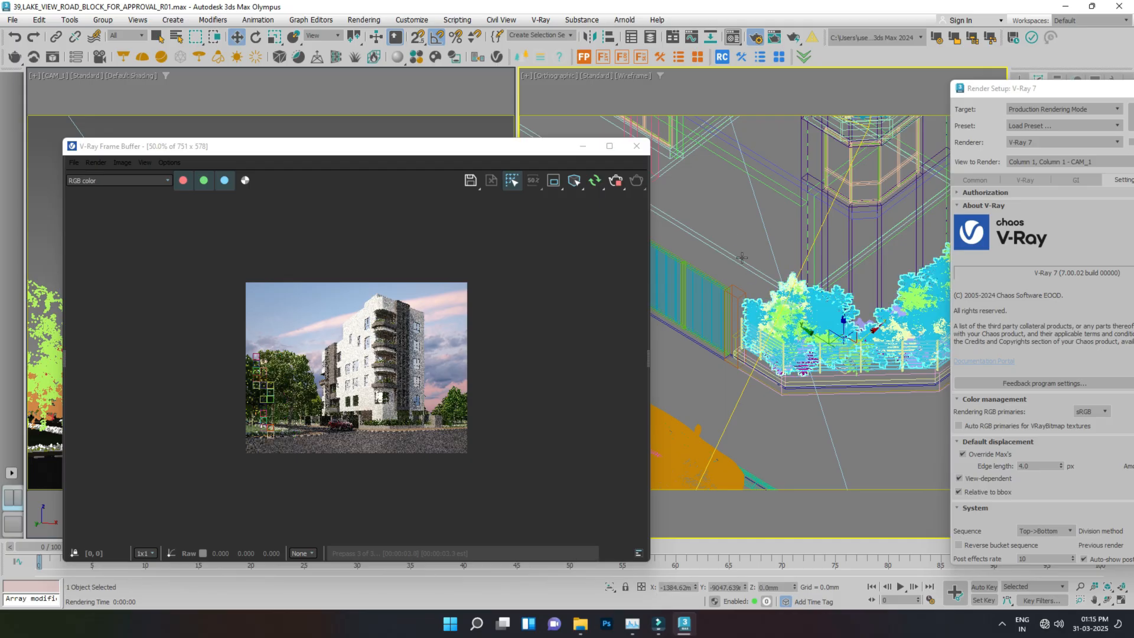
- Switch to the single-view layout and back to two columns during the locked render, and stop the interactive render
left_click(10, 525)
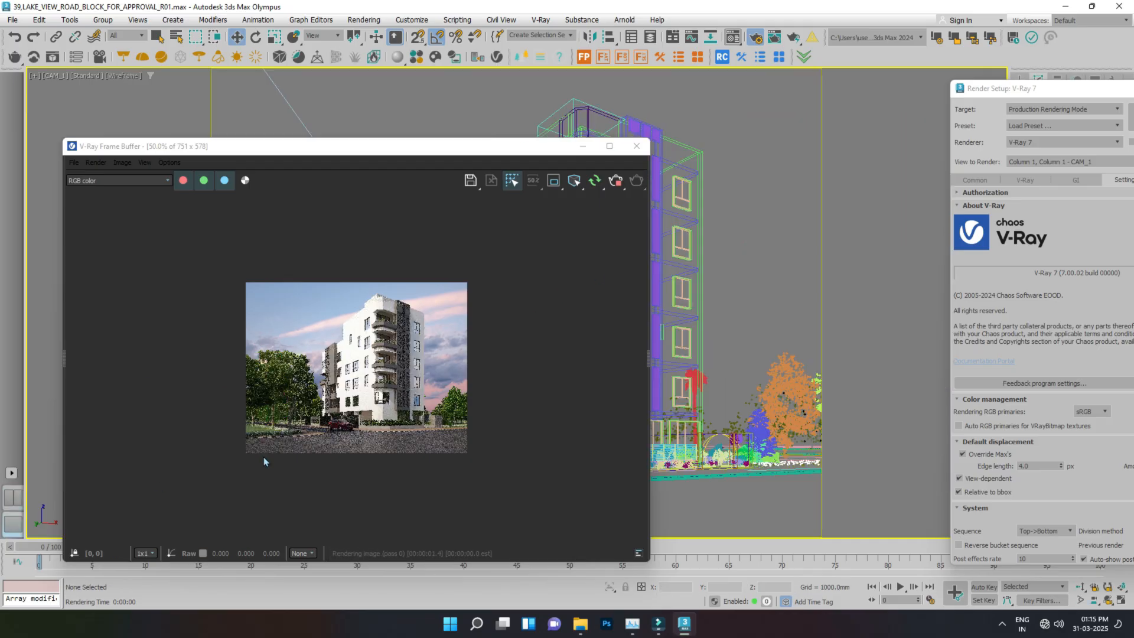
left_click(18, 499)
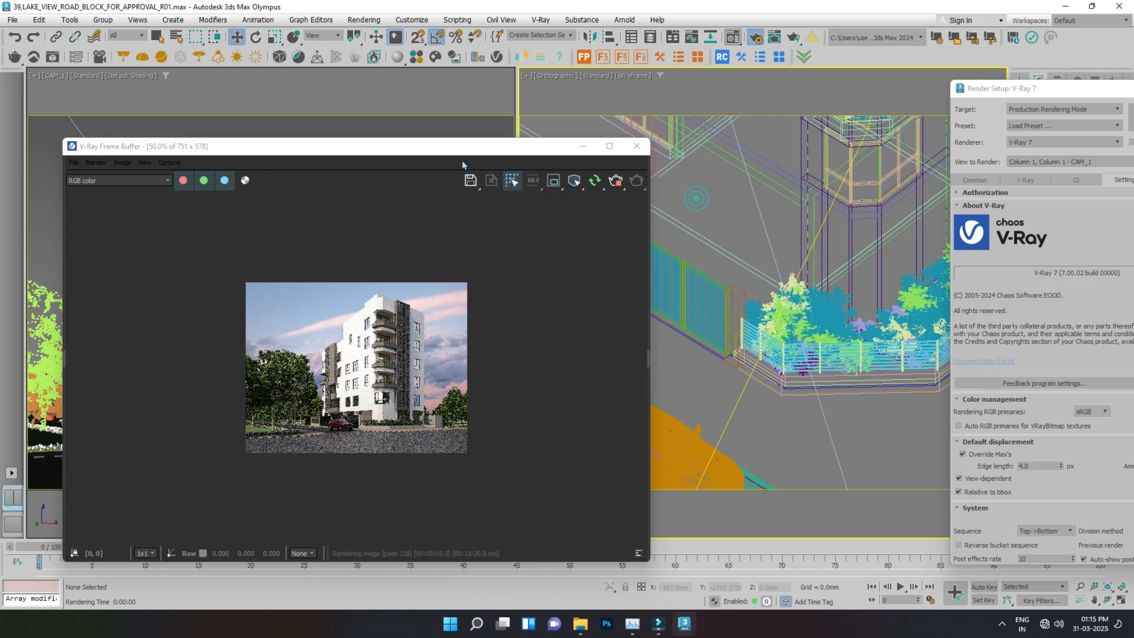
double_click(362, 408)
left_click(617, 184)
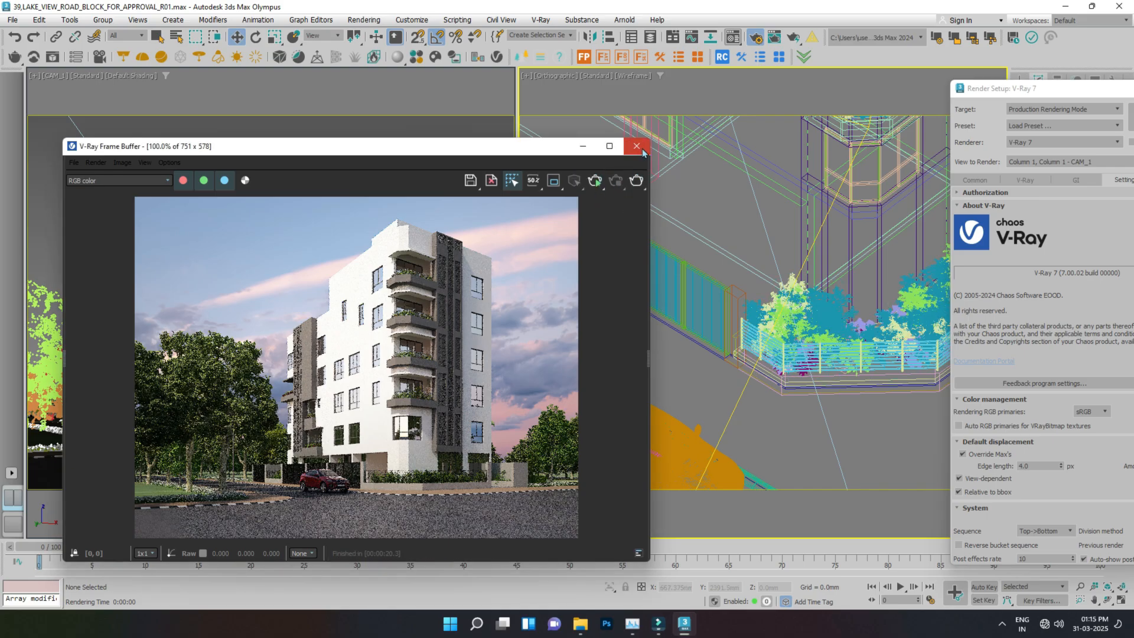
- Close the V-Ray frame buffer and maximize the CAM_1 viewport in wireframe display
left_click(636, 146)
left_click_drag(1034, 97, 614, 98)
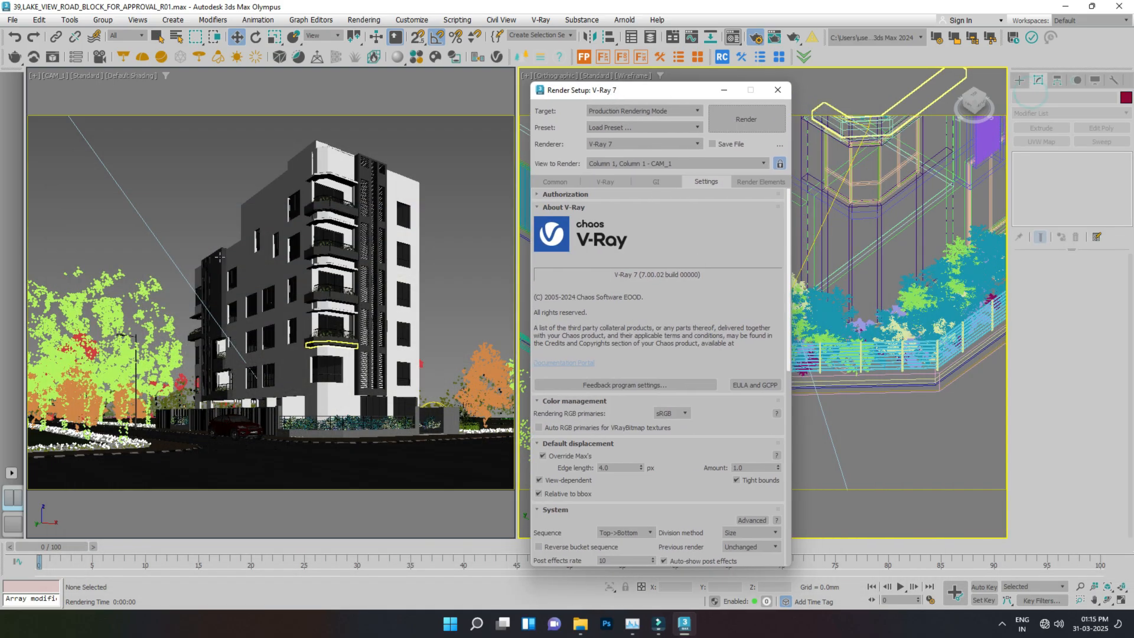
left_click(94, 491)
key("alt+w")
key("F3")
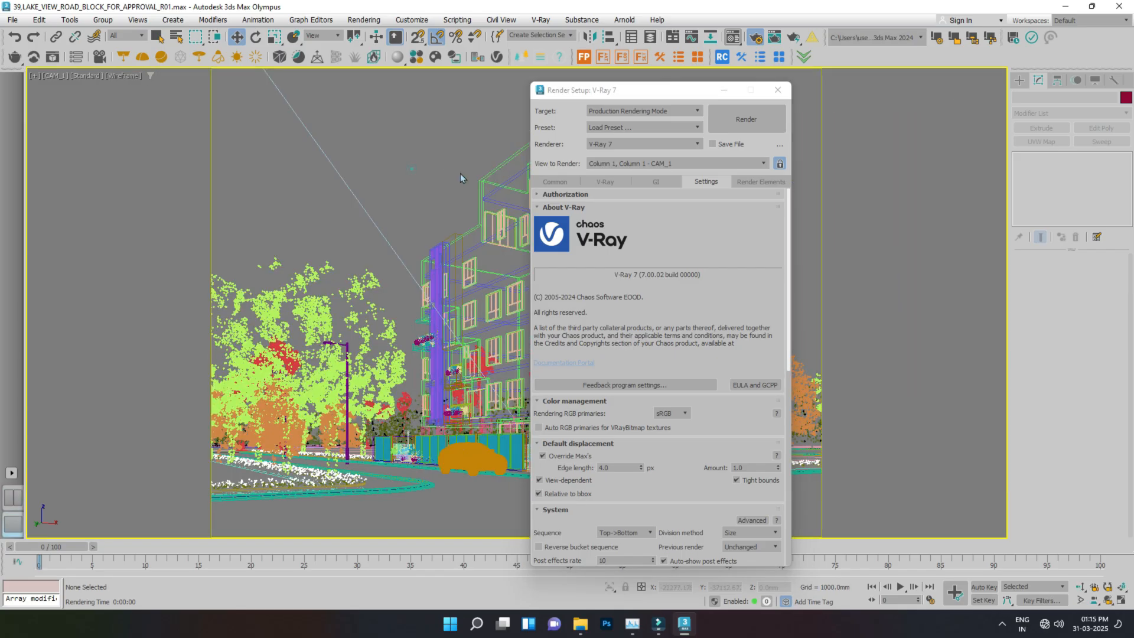
- Relock the view to render to Quad 4 - CAM_1 and show the common render parameters
left_click(778, 164)
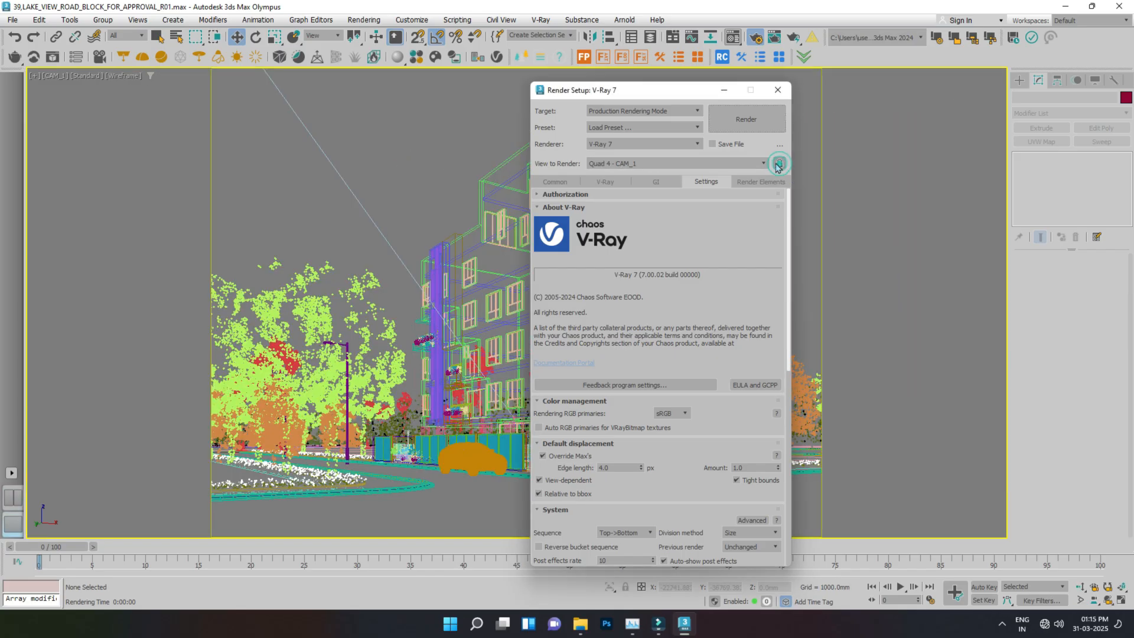
left_click(778, 164)
left_click(556, 182)
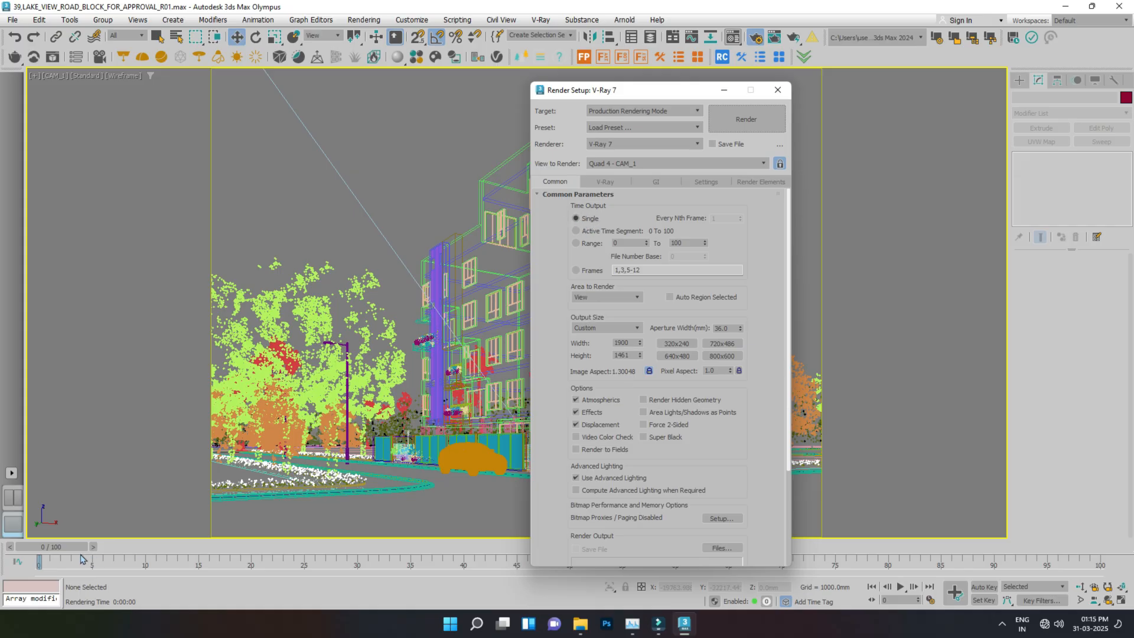
- Try the Active Time Segment and Frames time output options, and return to Single
mouse_move(71, 547)
left_mouse_down()
mouse_move(1122, 544)
mouse_move(57, 547)
left_mouse_up()
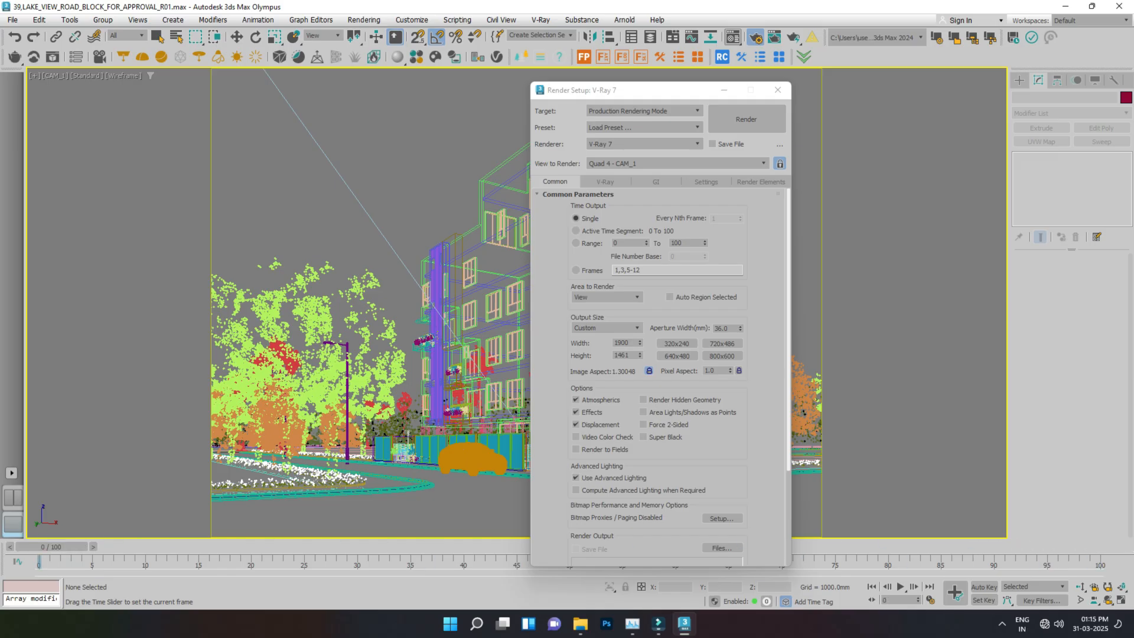
left_click(593, 232)
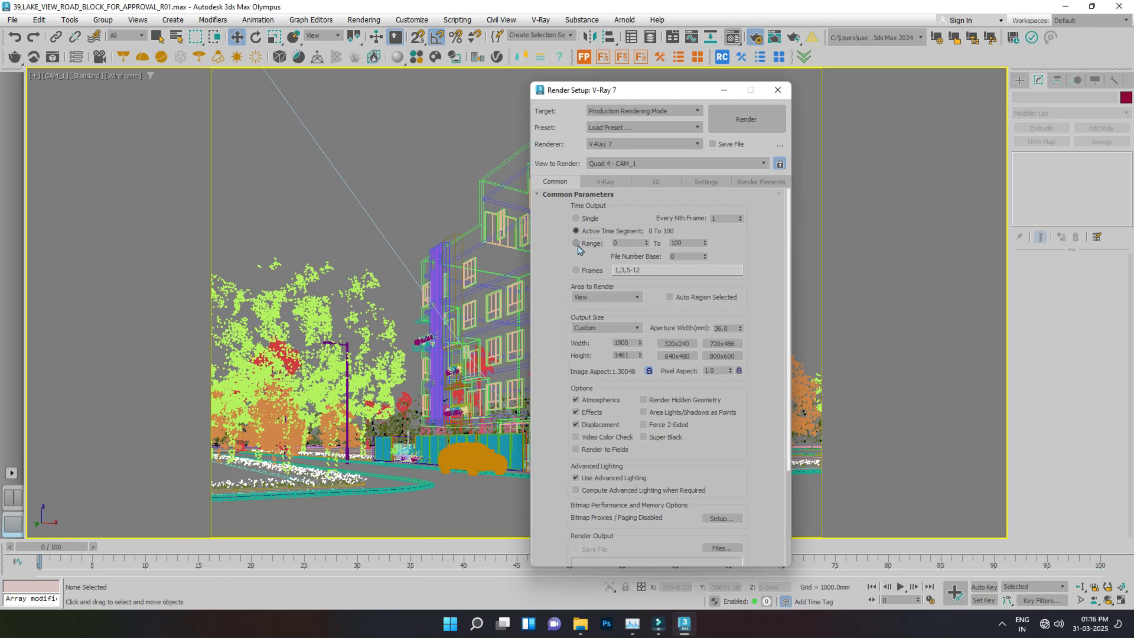
left_click(591, 272)
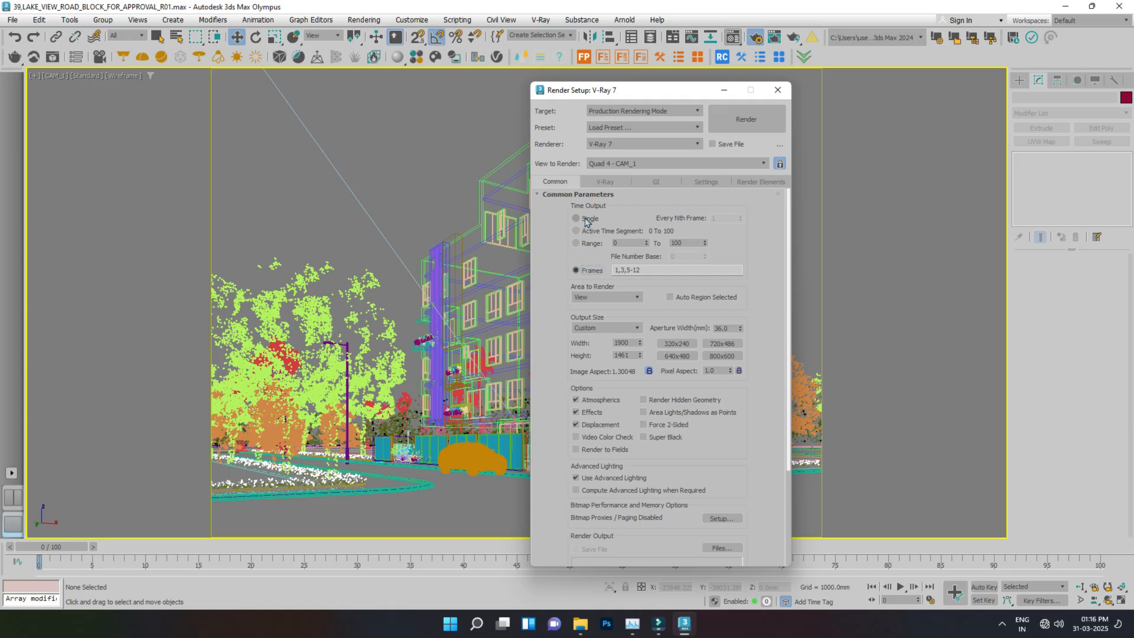
- Set the area to render to Region and fit the region rectangle around the upper part of the building in the CAM_1 view
left_click(595, 297)
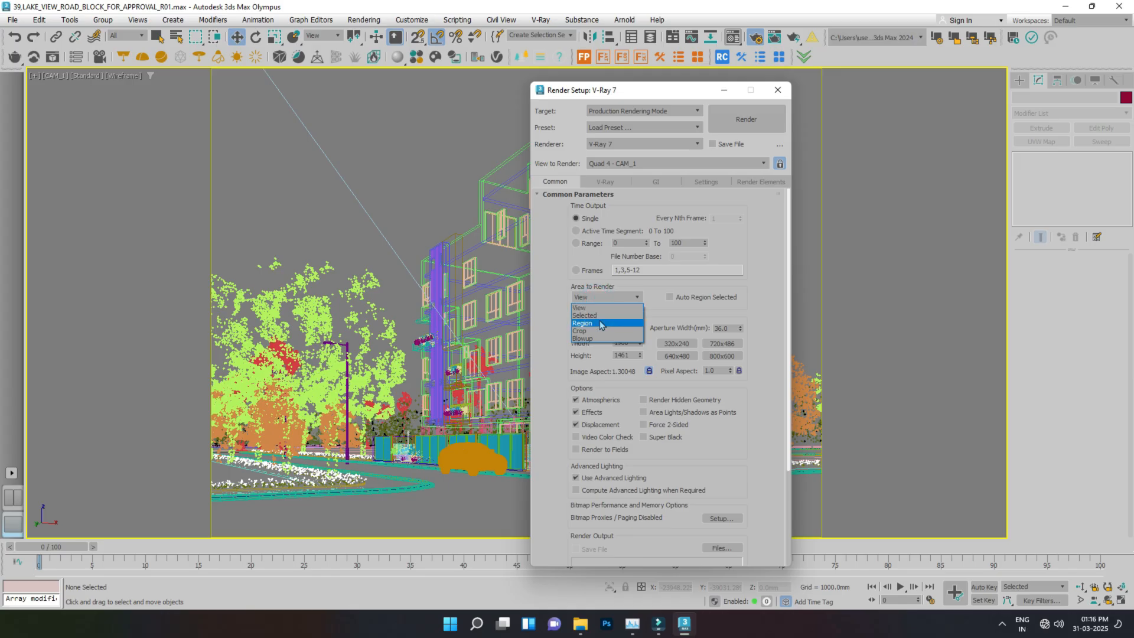
left_click(597, 315)
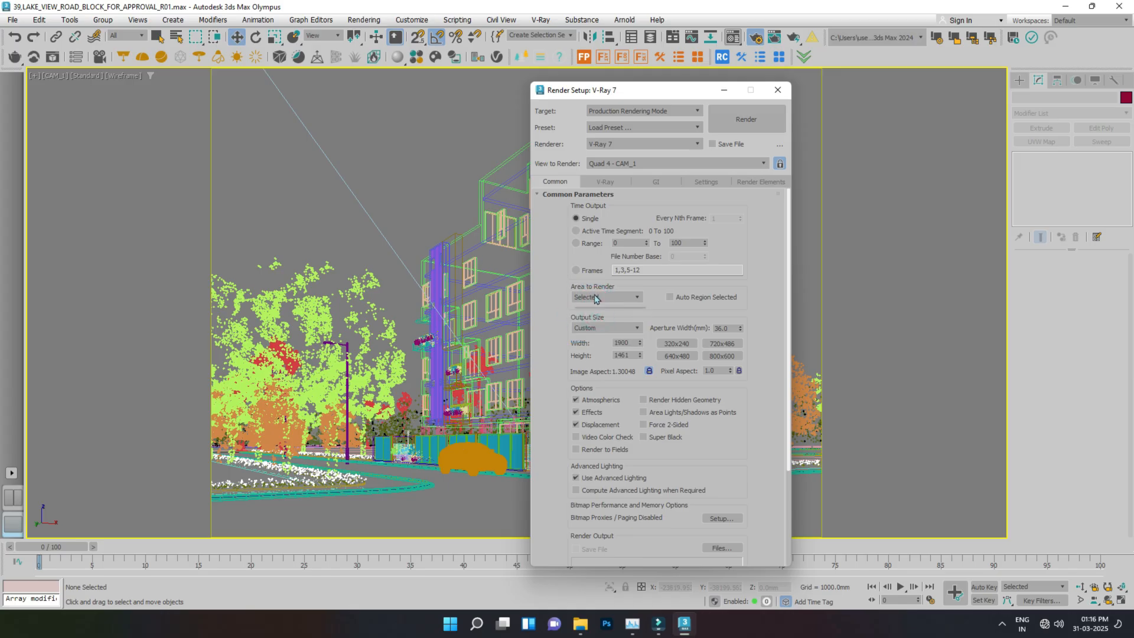
left_click(597, 323)
left_click_drag(618, 93, 892, 110)
left_click_drag(273, 113, 443, 222)
left_click_drag(480, 256, 421, 118)
left_click_drag(701, 352, 718, 359)
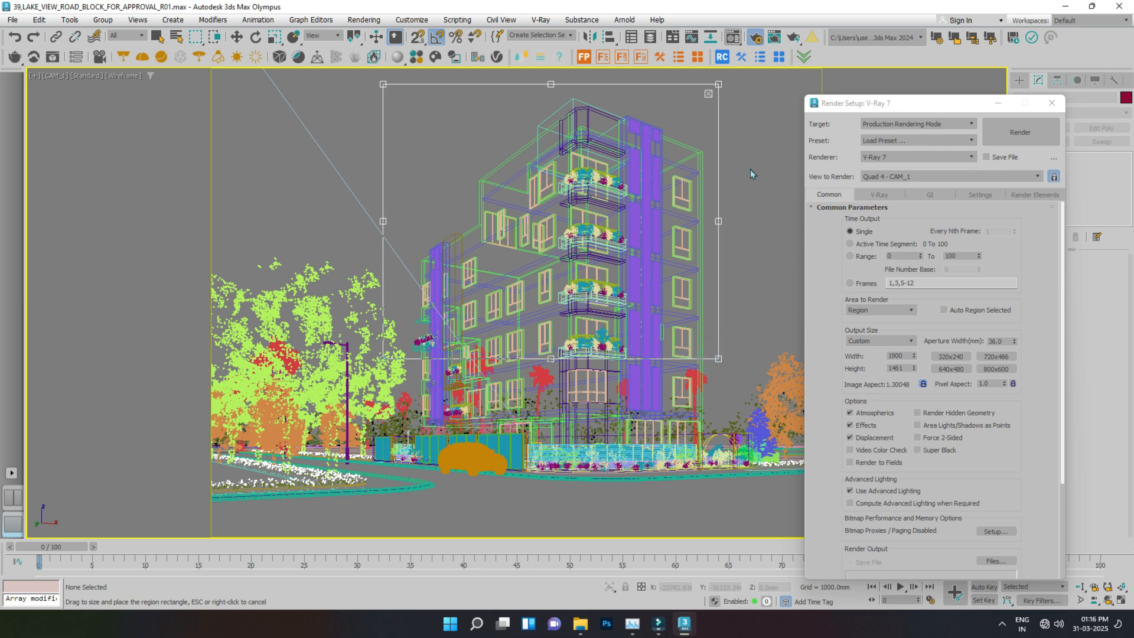
key("Escape")
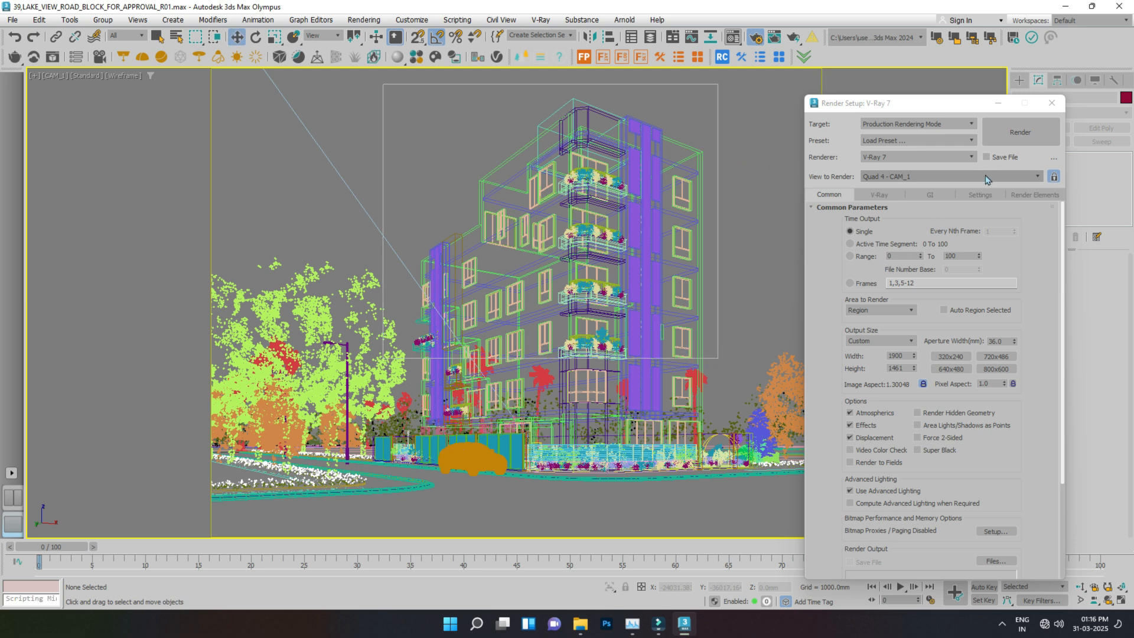
- Render the building region, stop the render during the prepass and close the frame buffer
left_click(1002, 134)
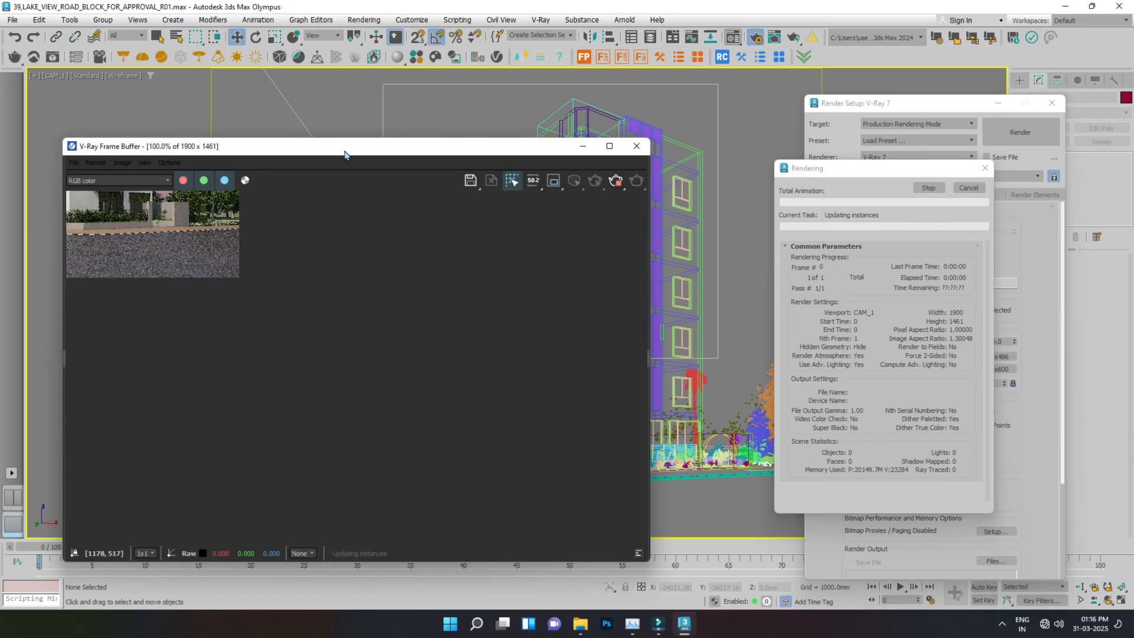
scroll(390, 283, "down", 2)
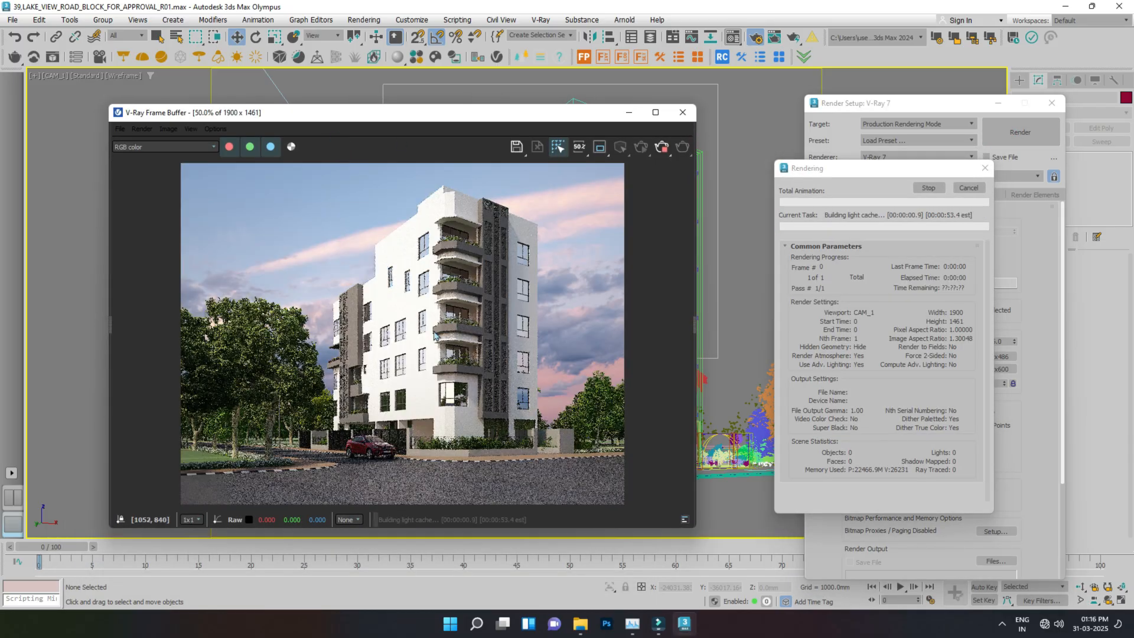
scroll(393, 396, "down", 1)
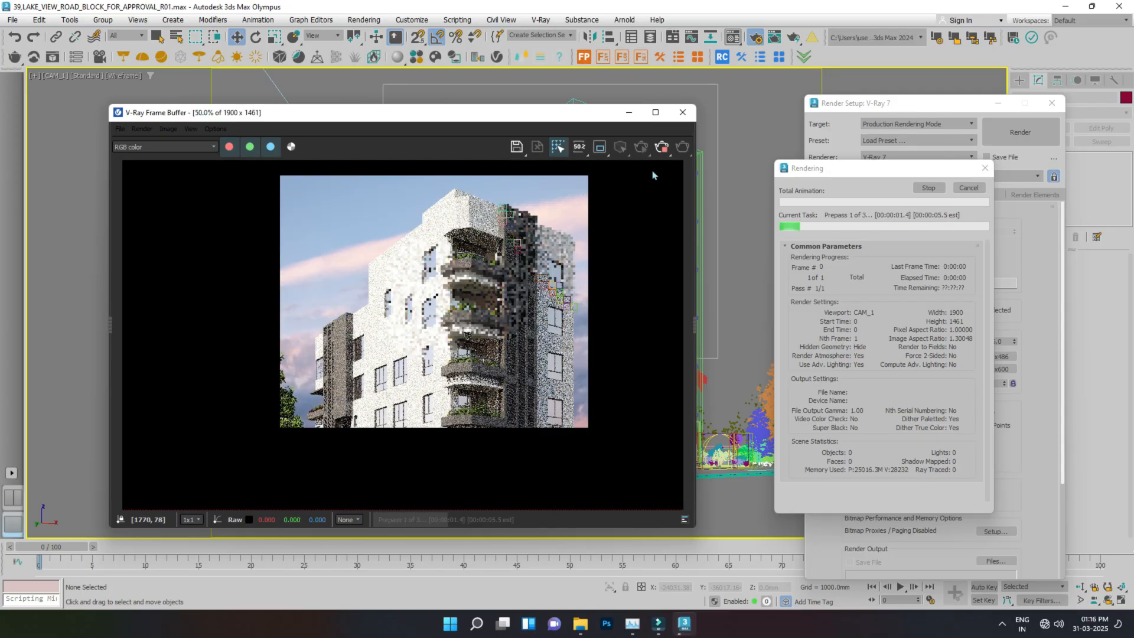
left_click(663, 148)
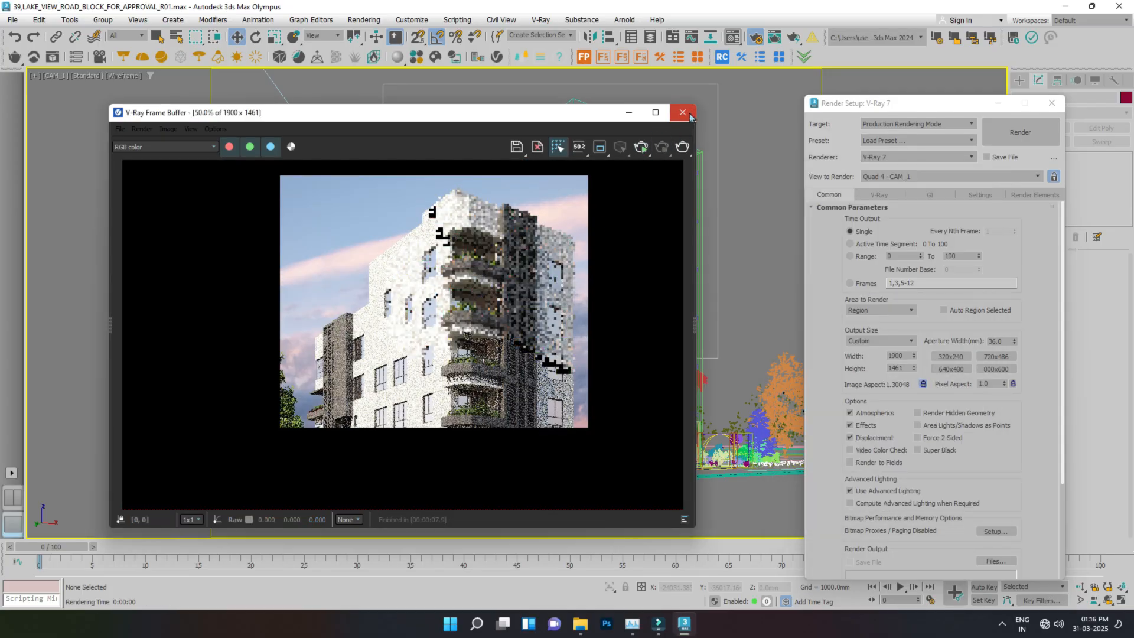
left_click(683, 113)
- Set the area to render back to View
left_click(884, 313)
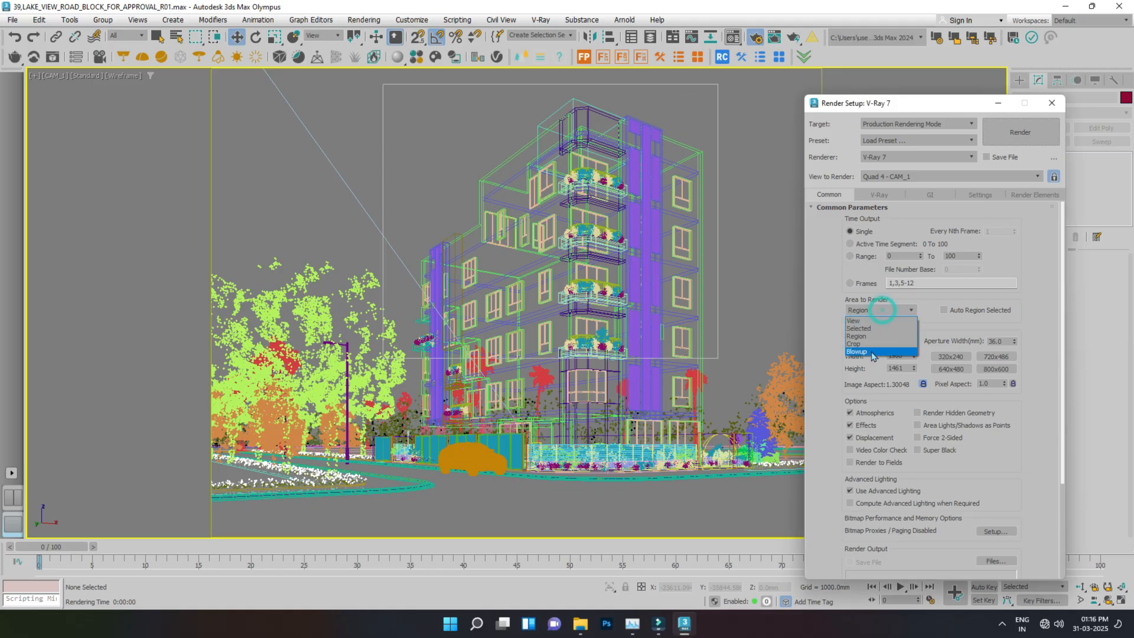
left_click(859, 319)
left_click(730, 157)
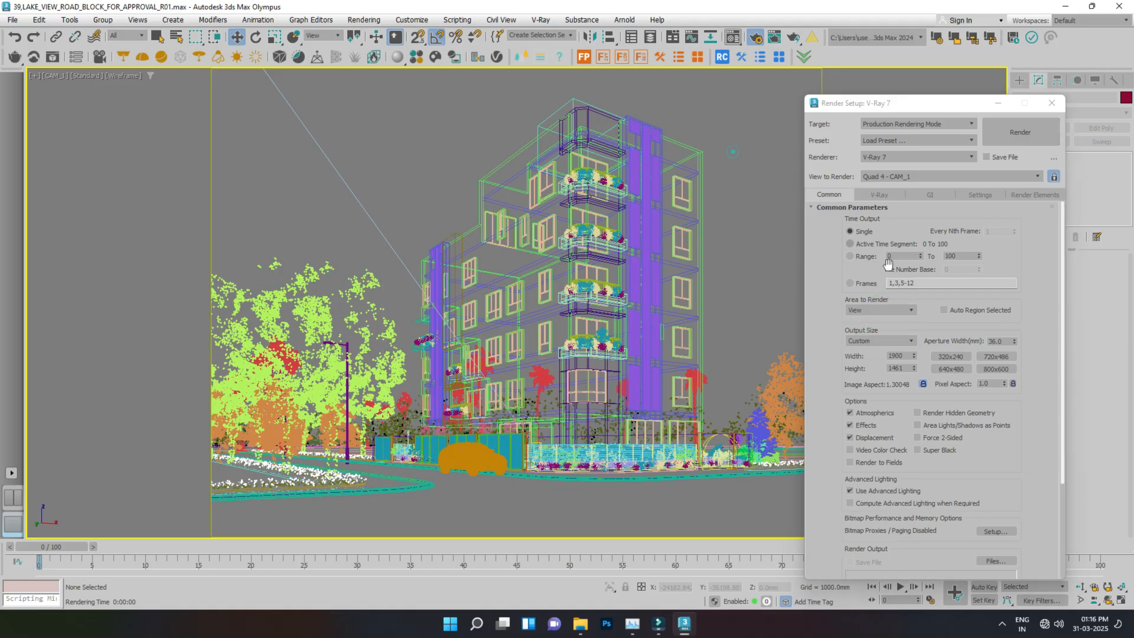
- Review the output size presets, keeping Custom, and lock the image aspect ratio
left_click(876, 342)
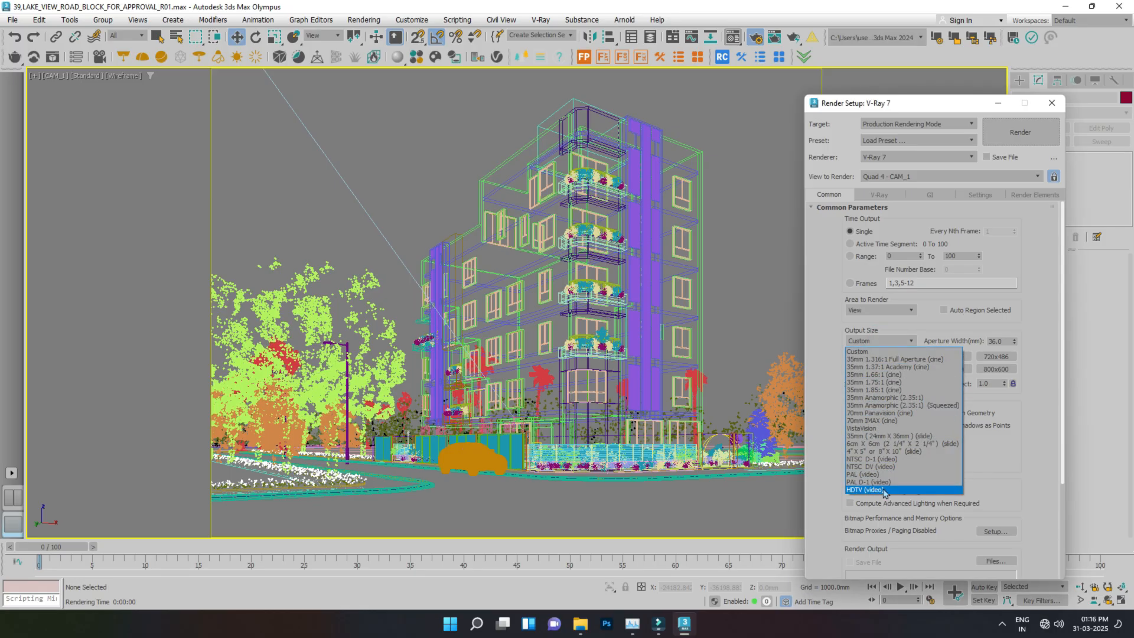
left_click(1041, 304)
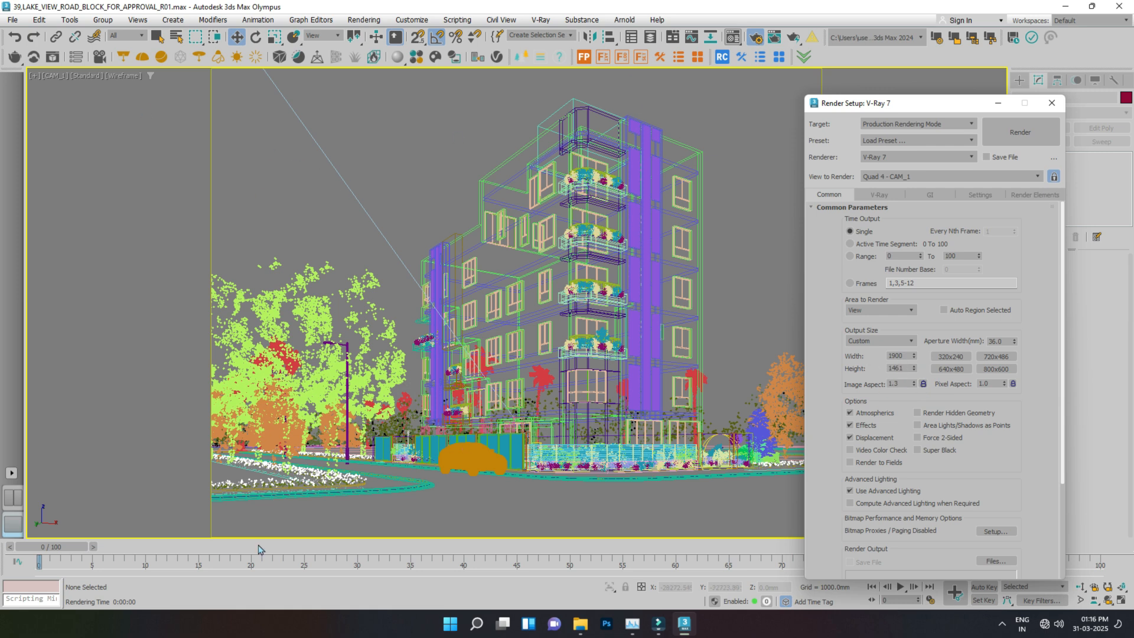
left_click(924, 385)
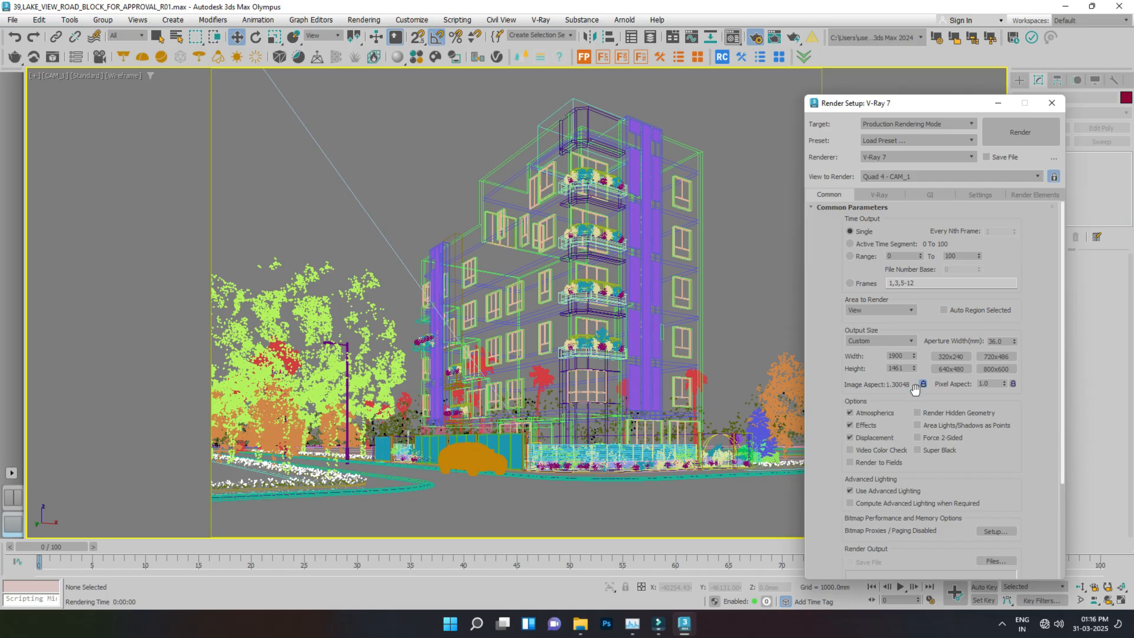
- Unlock the image aspect ratio and set the output width to 1900
double_click(900, 355)
type("2")
left_click(924, 384)
type("1900")
key("Return")
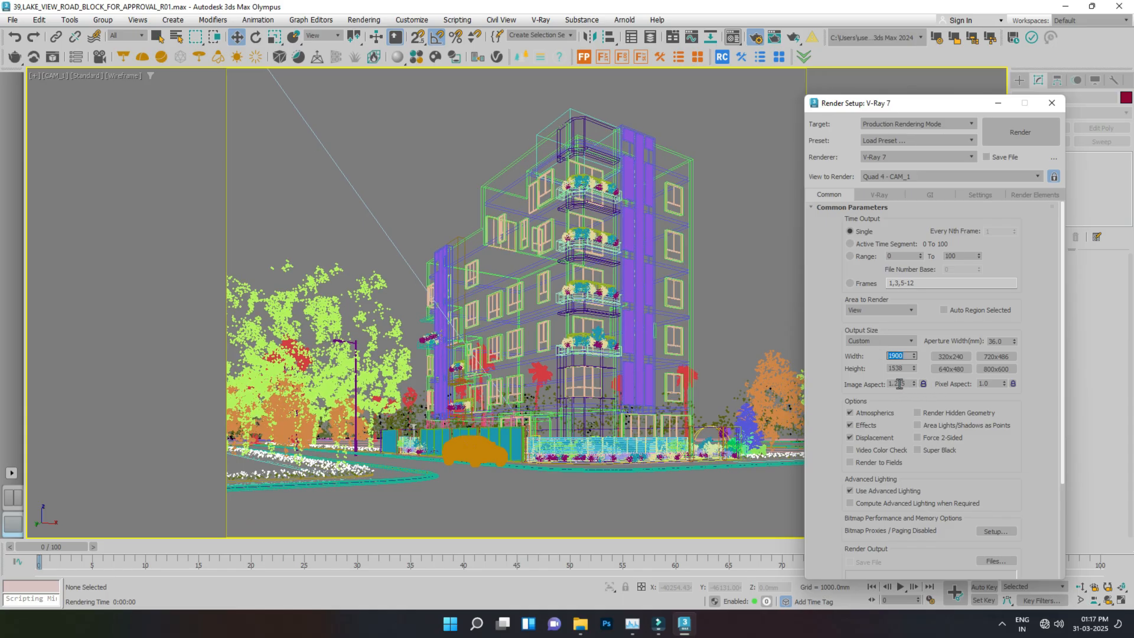
- Set the image aspect to 1.3 and lock it
left_click(904, 369)
left_click(907, 384)
type("1.3")
key("Return")
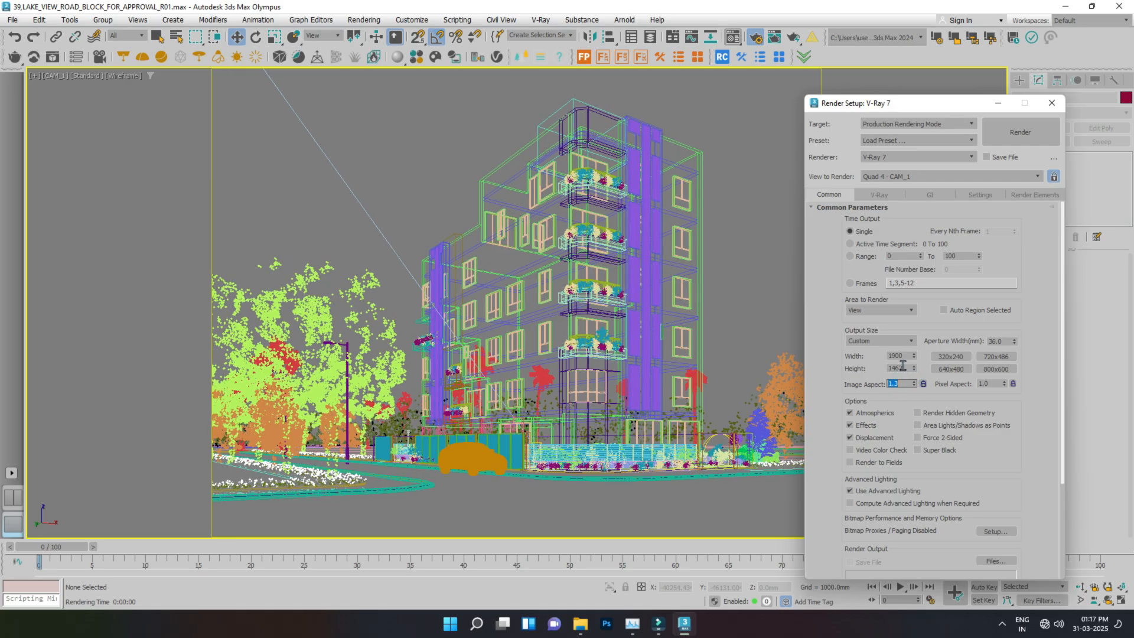
left_click(923, 384)
- Start choosing the render output file and browse to the SCATTER folder under PROJECT\files on drive A:
left_click_drag(1005, 449, 908, 355)
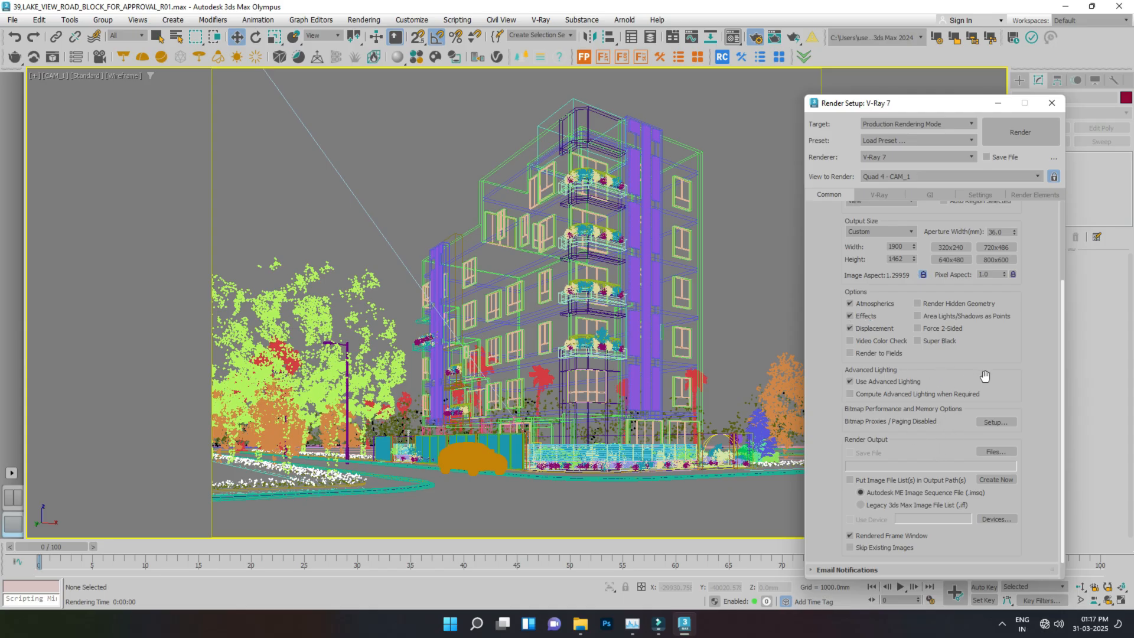
scroll(989, 376, "down", 2)
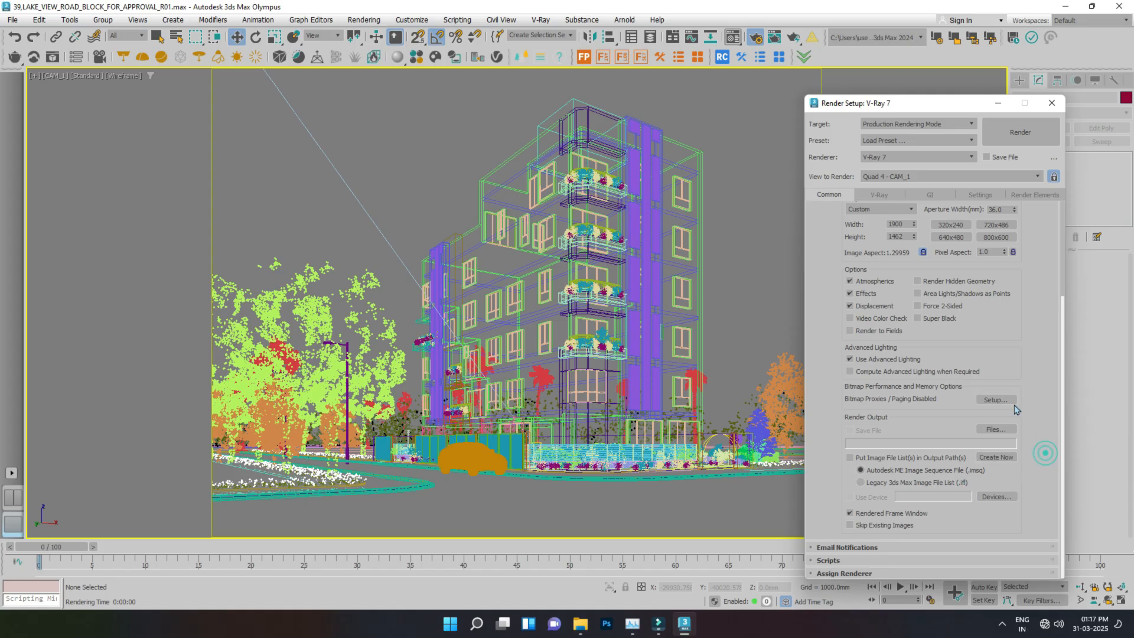
left_click(997, 429)
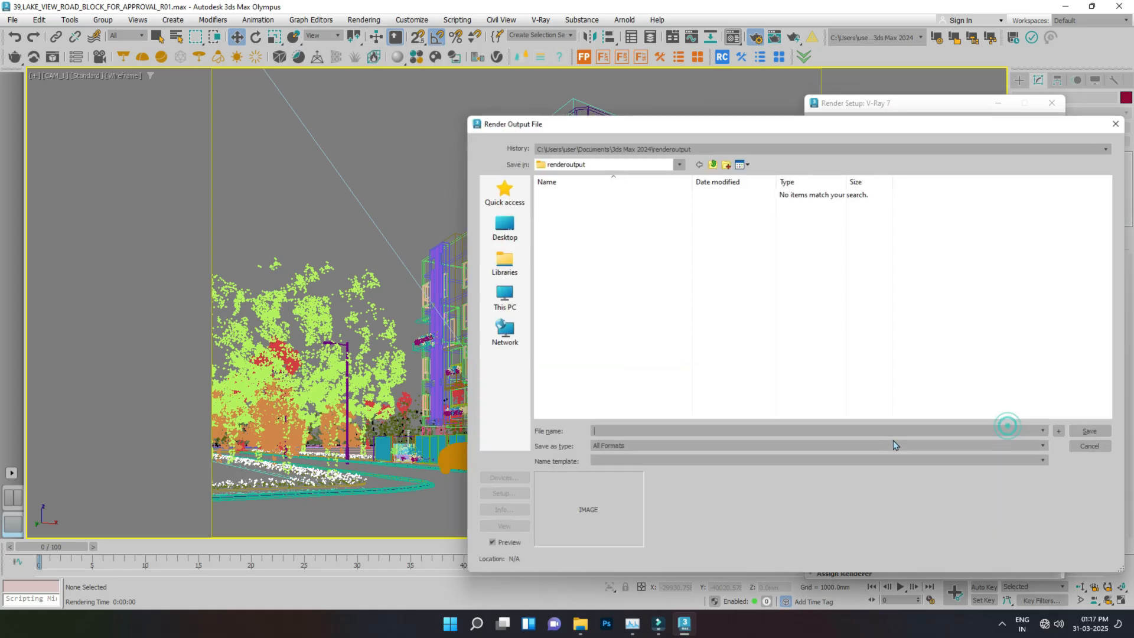
left_click(501, 295)
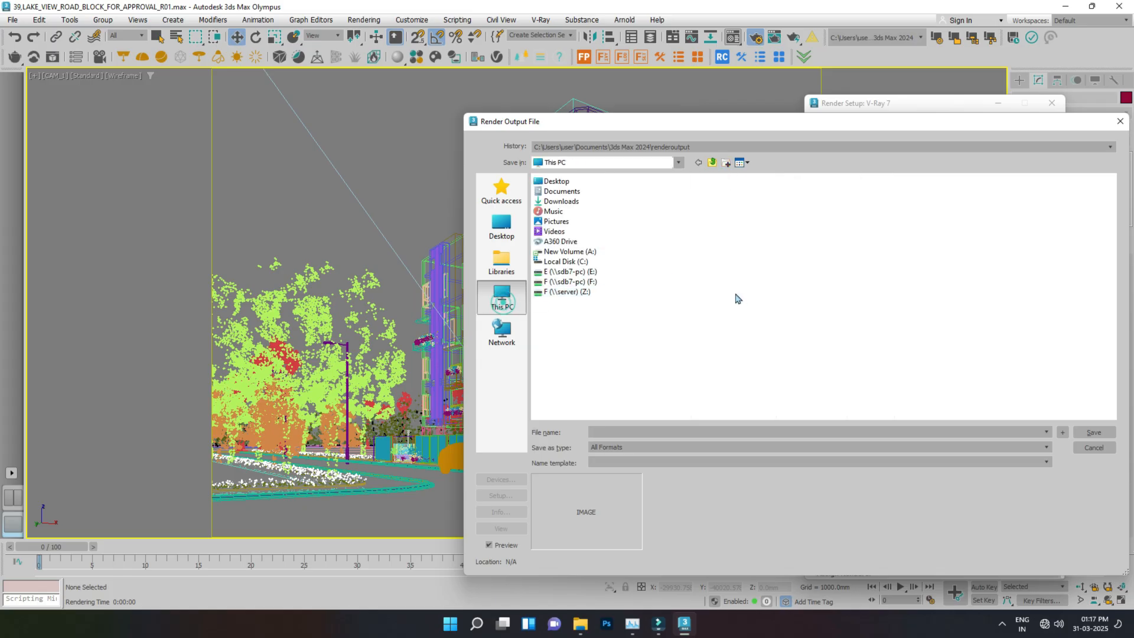
double_click(589, 255)
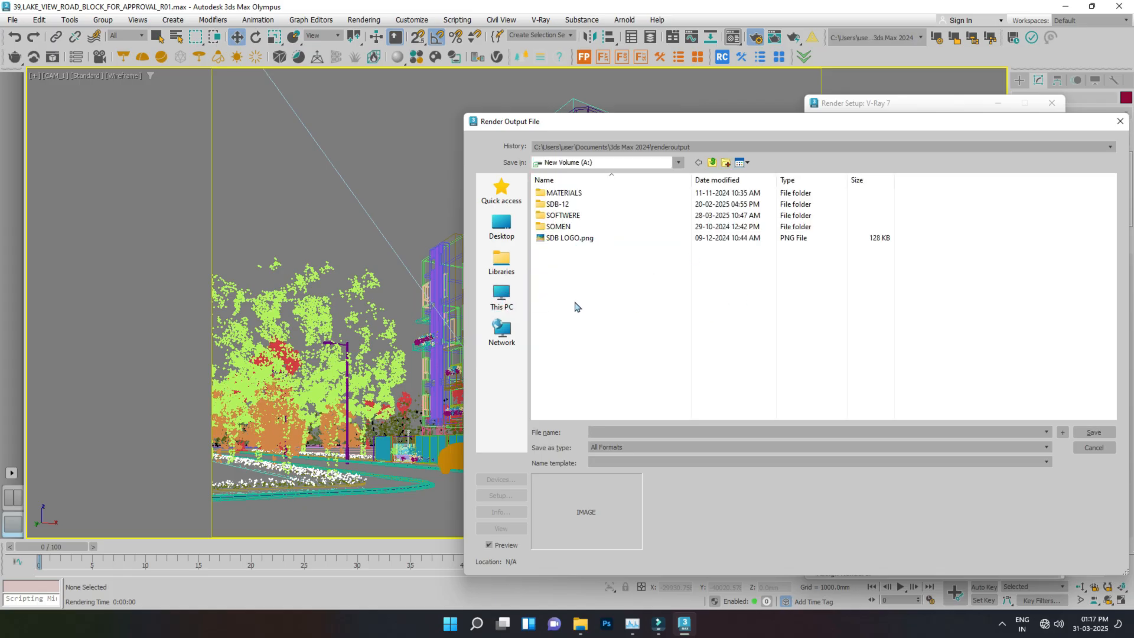
double_click(558, 226)
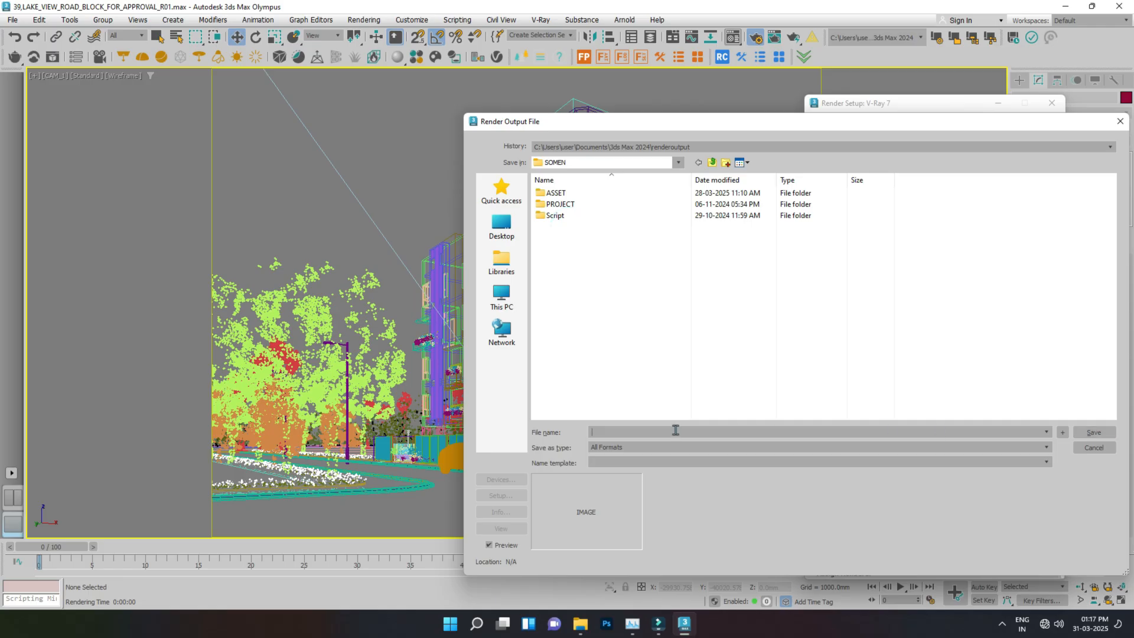
double_click(567, 204)
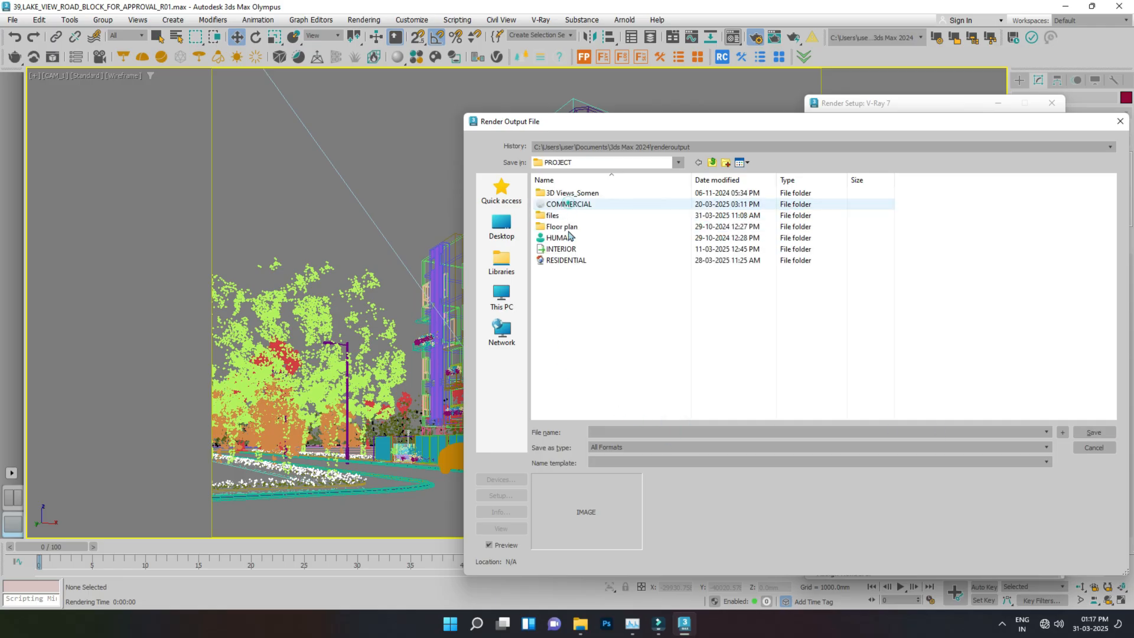
double_click(558, 216)
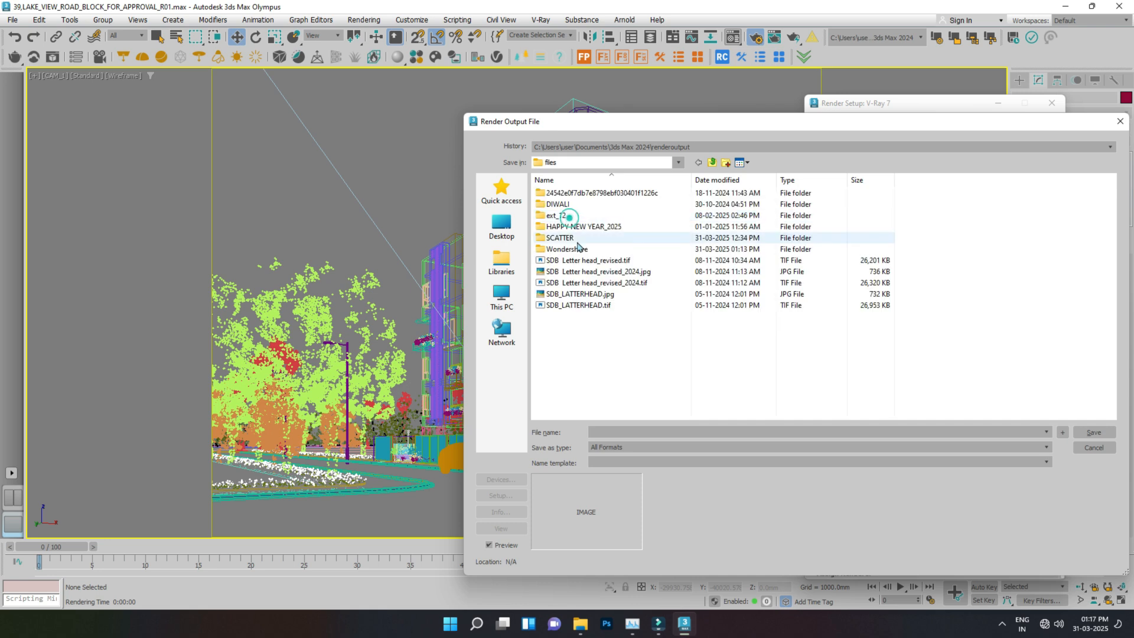
double_click(559, 238)
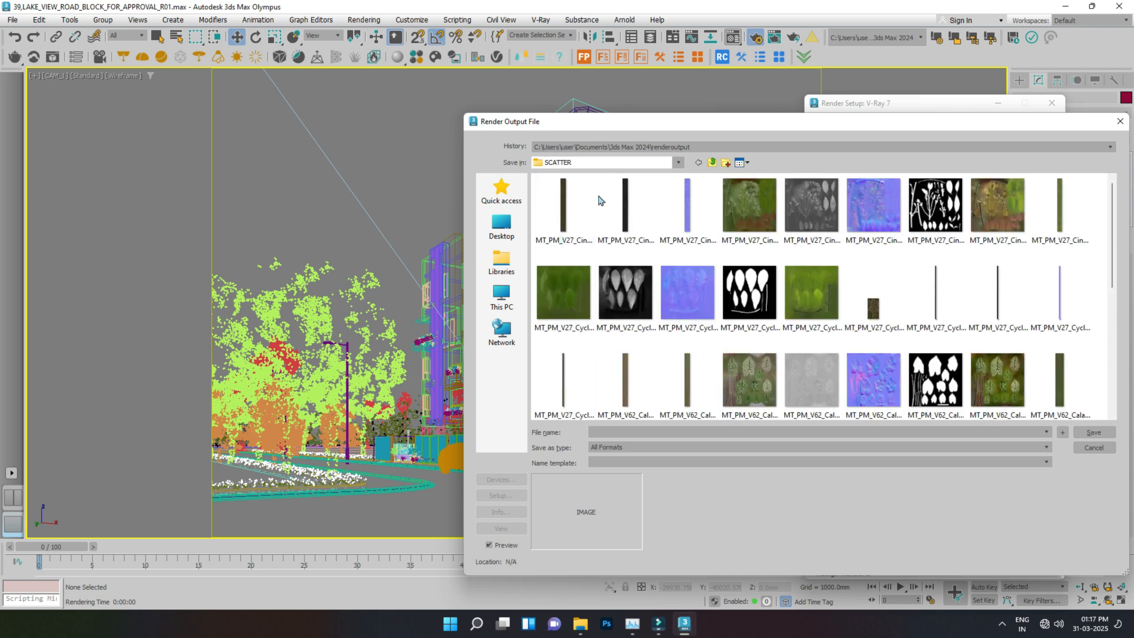
- Create a new folder named RENDER inside SCATTER and open it
left_click(726, 162)
type("RENDER")
key("Return")
key("Return")
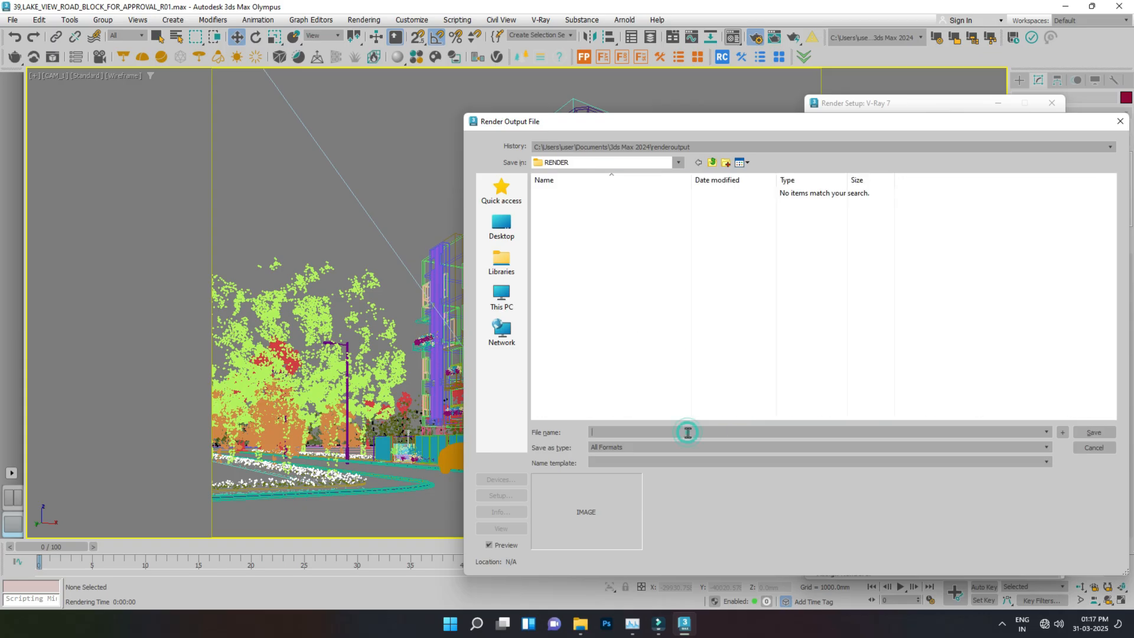
- Name the output file 1, save it as a TIF image, and choose 16-bit color with the alpha channel stored
left_click(644, 446)
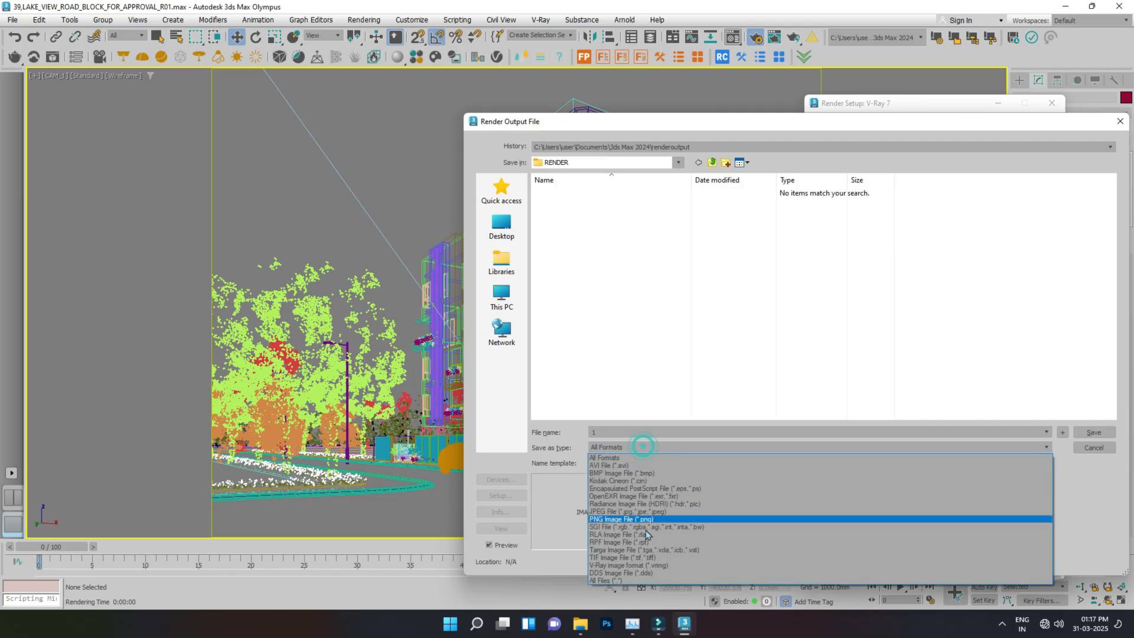
left_click(619, 557)
left_click(1093, 432)
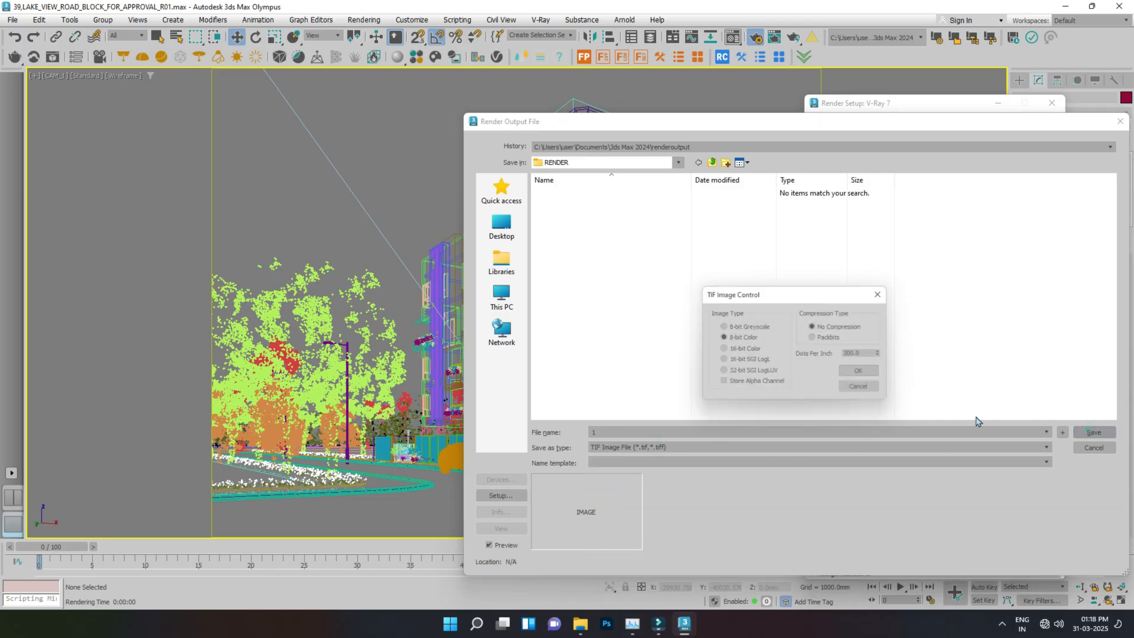
left_click(733, 349)
left_click(757, 384)
left_click(865, 373)
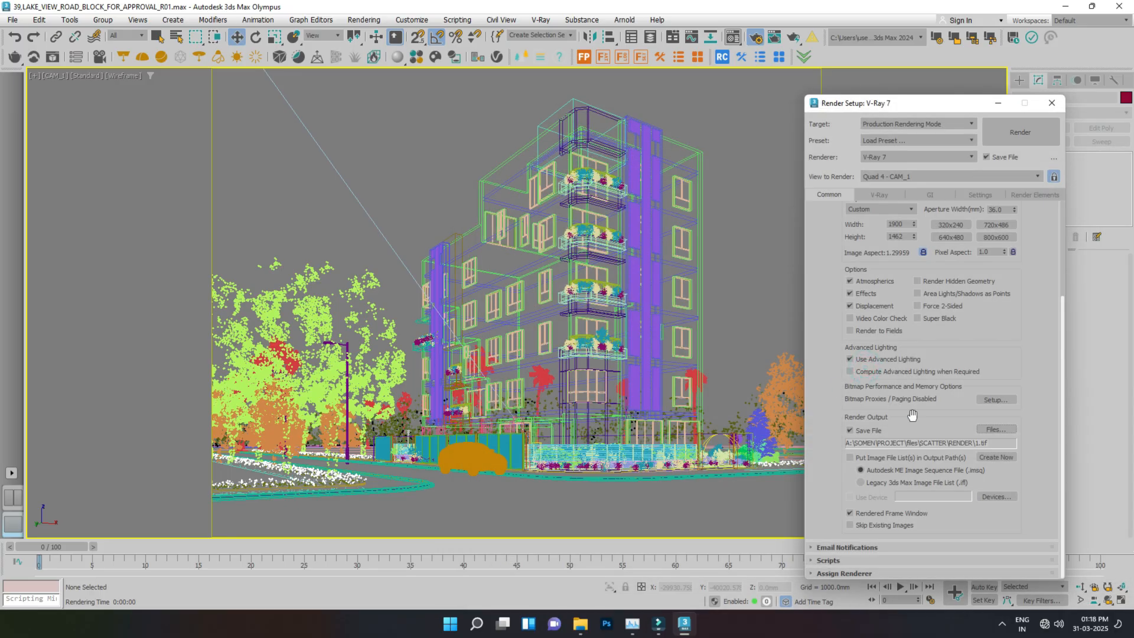
- Look over the Scripts and Assign Renderer options, including the production renderer choices, and turn off Save File for the render output
left_click(851, 526)
left_click(838, 561)
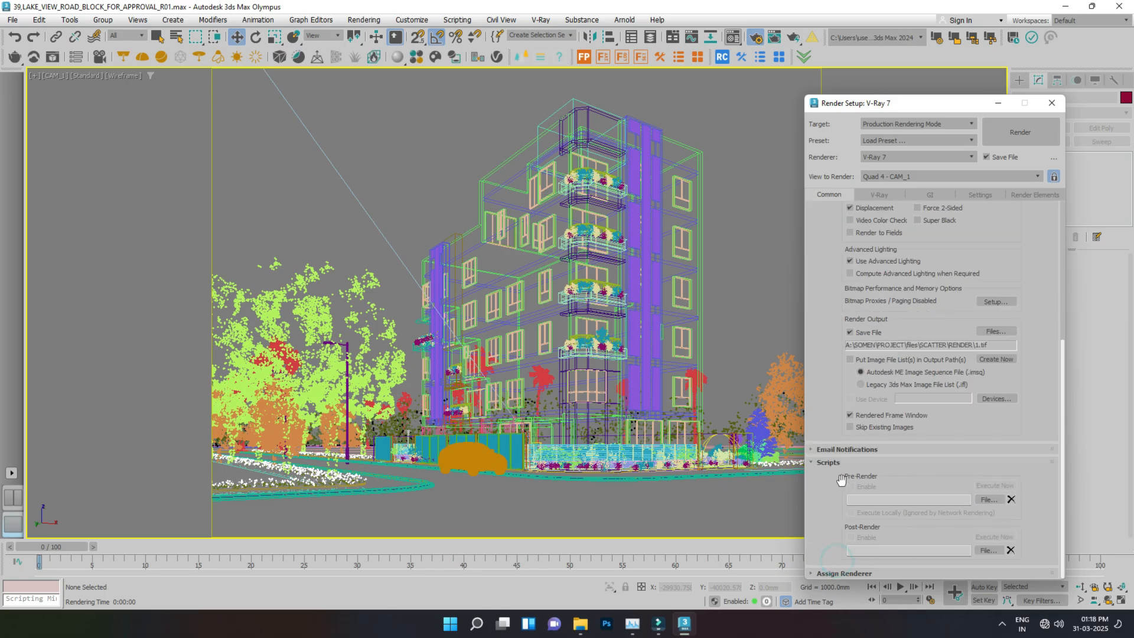
left_click(842, 462)
left_click(844, 560)
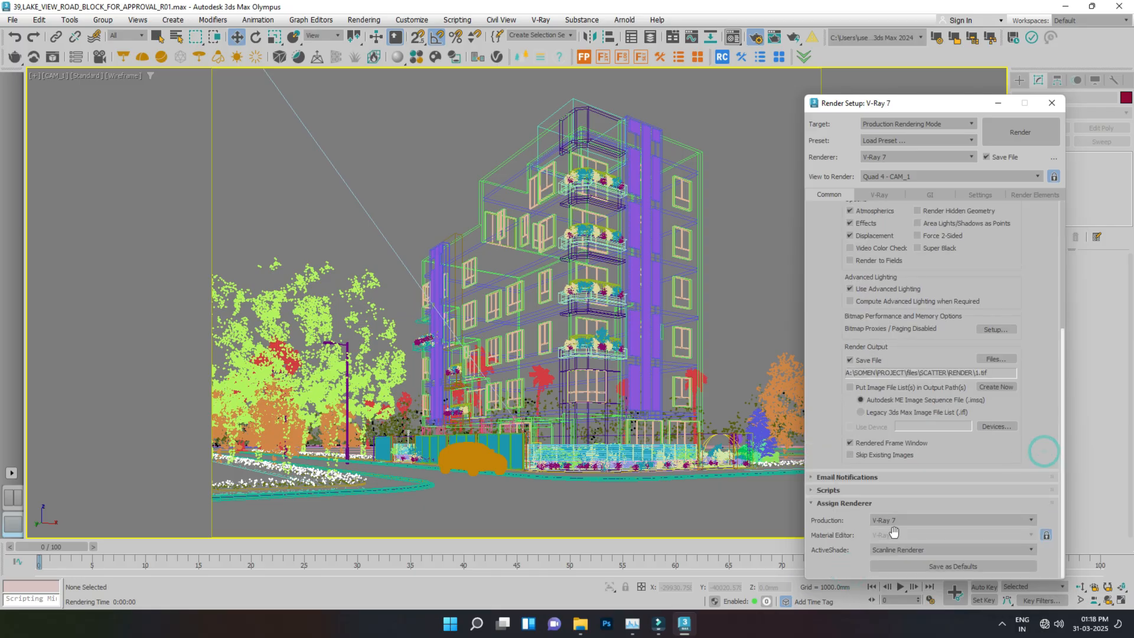
left_click(927, 523)
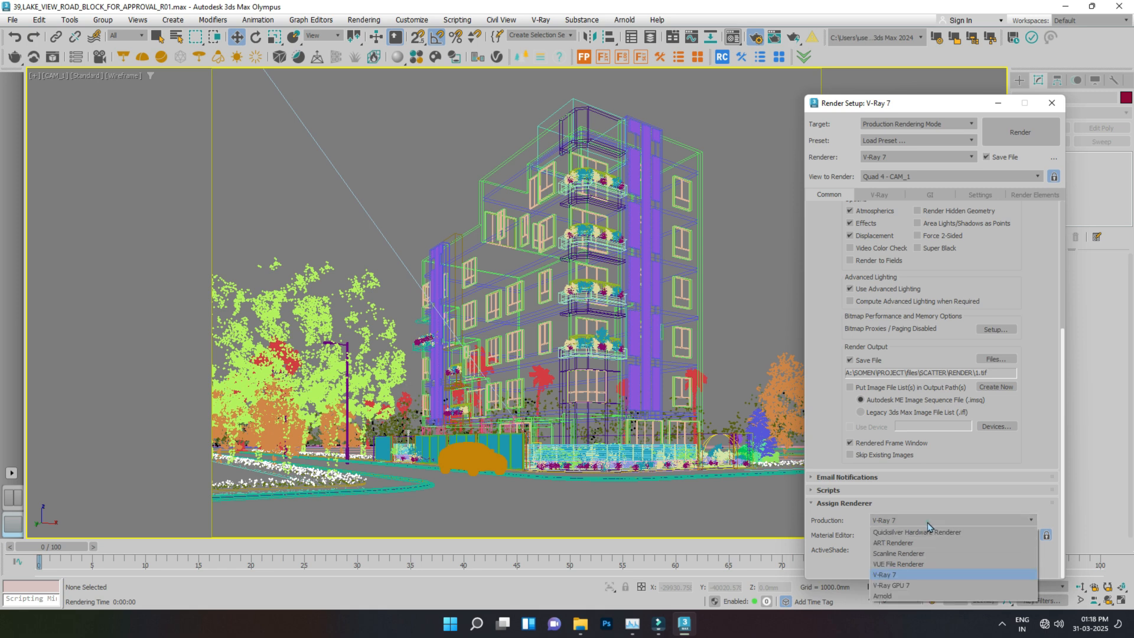
left_click(927, 523)
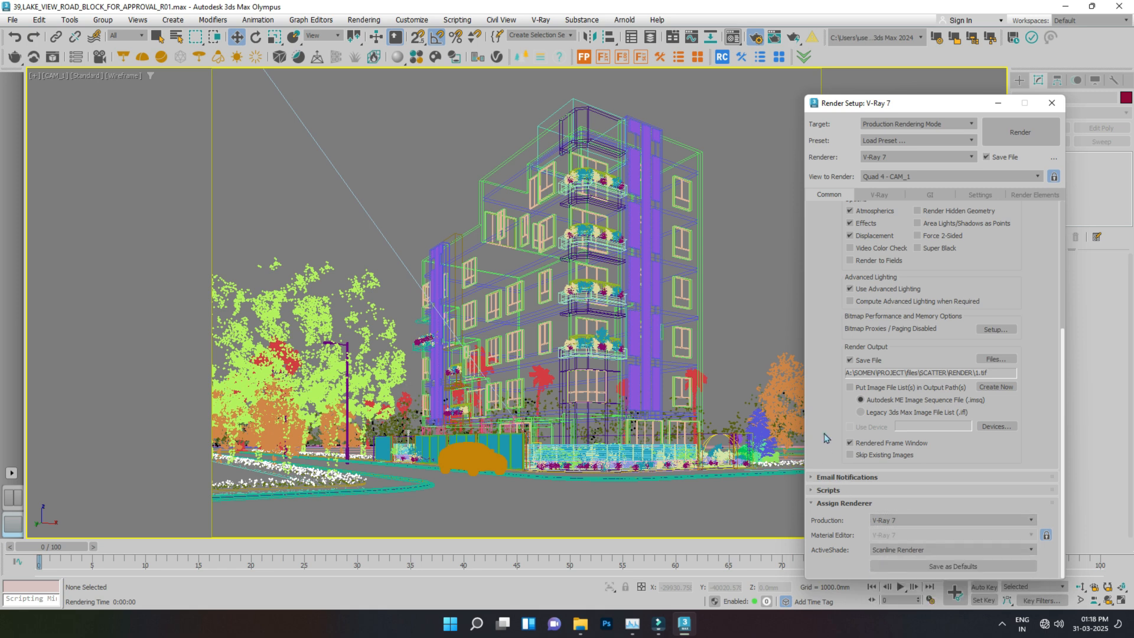
scroll(851, 366, "up", 5)
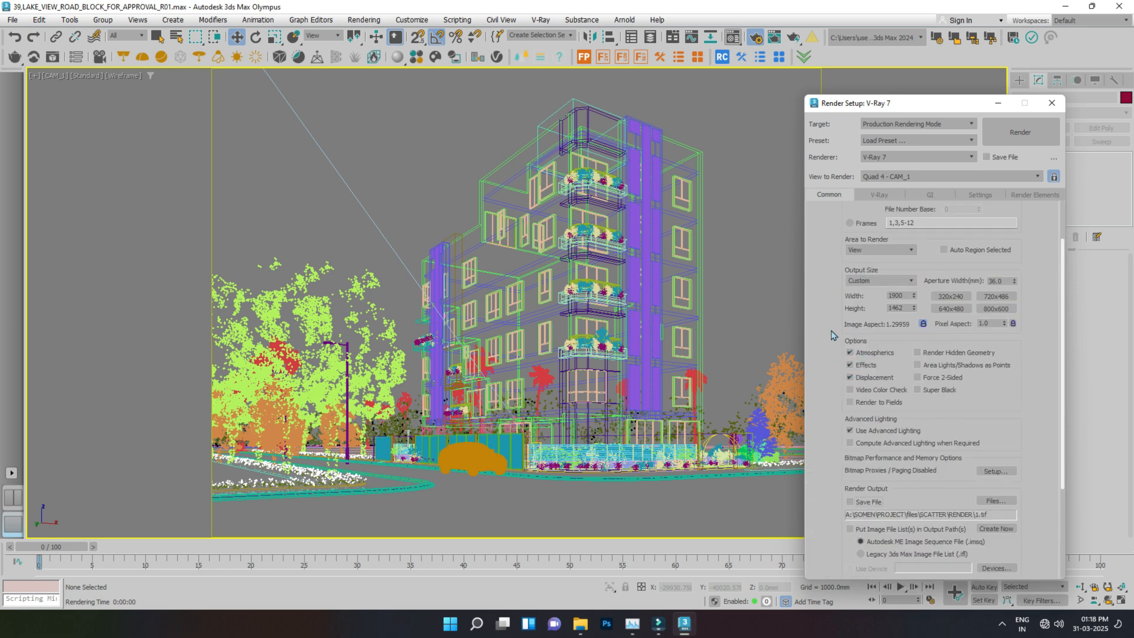
- Enable Separate render channels in the V-Ray frame buffer settings and set their save location to the SCATTER\RENDER folder
left_click(872, 195)
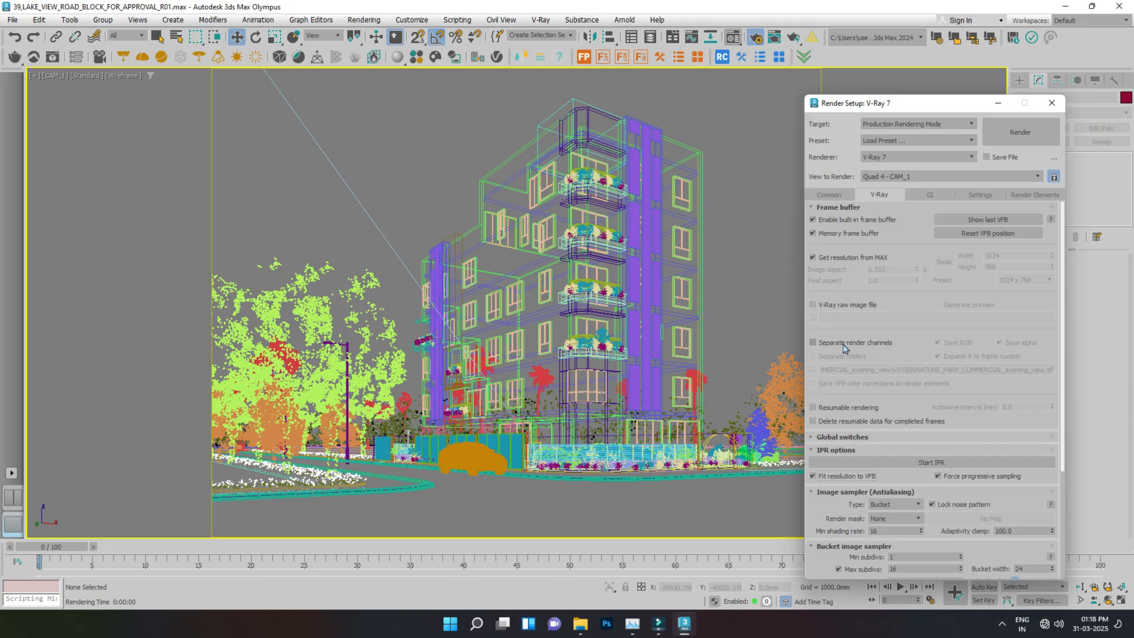
left_click(813, 343)
left_click(819, 371)
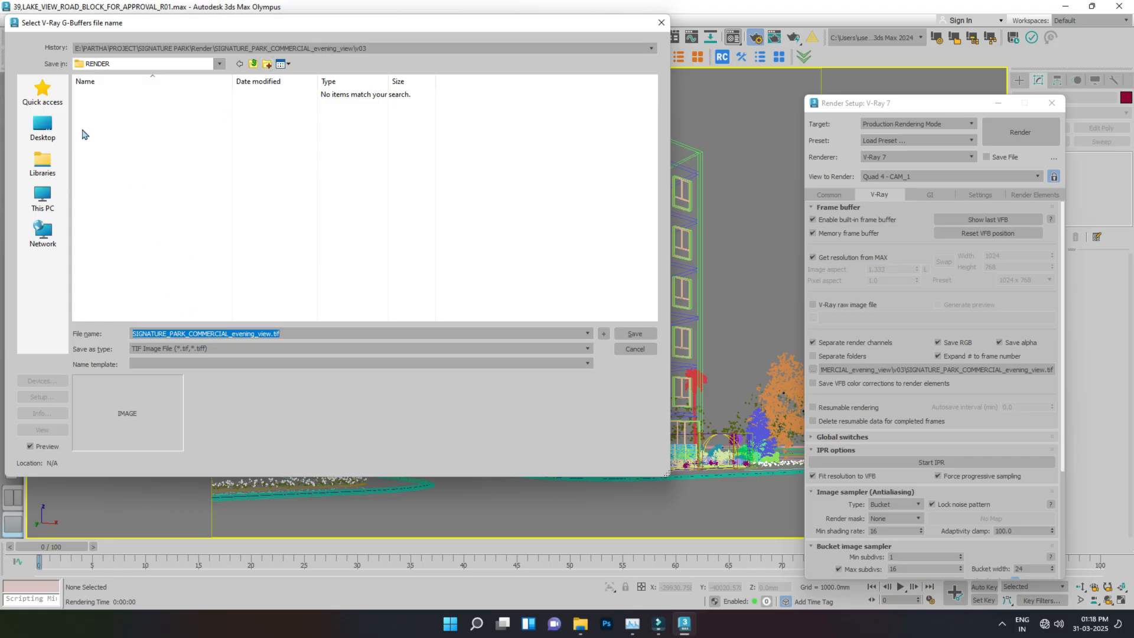
left_click(151, 64)
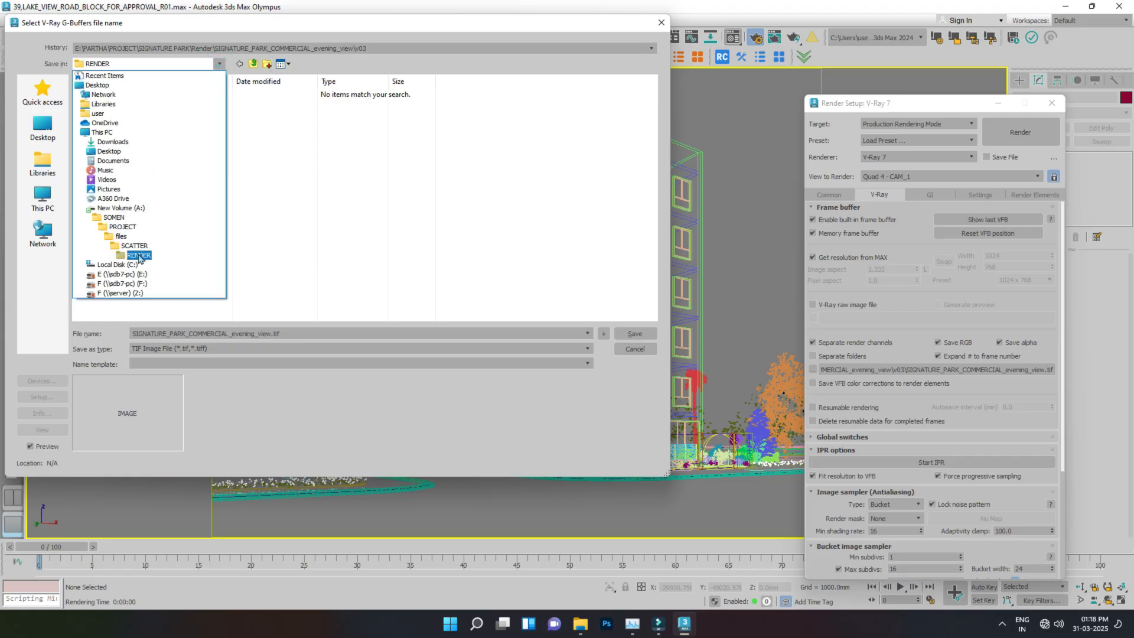
left_click(138, 256)
- Name the render channels file 1 and save it as a TIF image
left_click(316, 334)
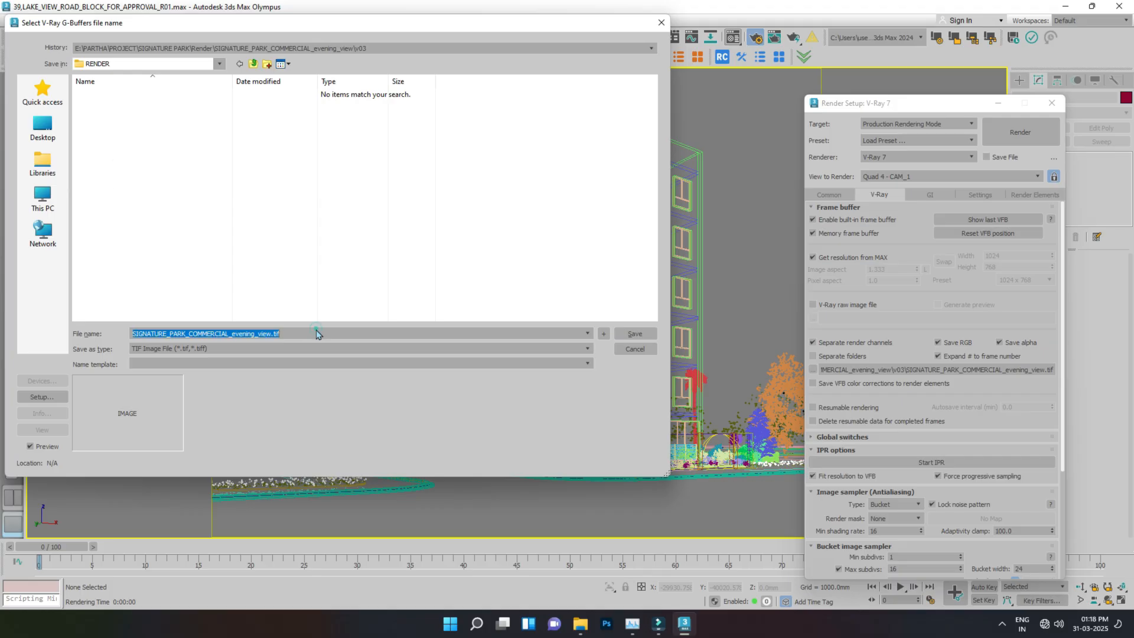
type("1")
left_click(269, 349)
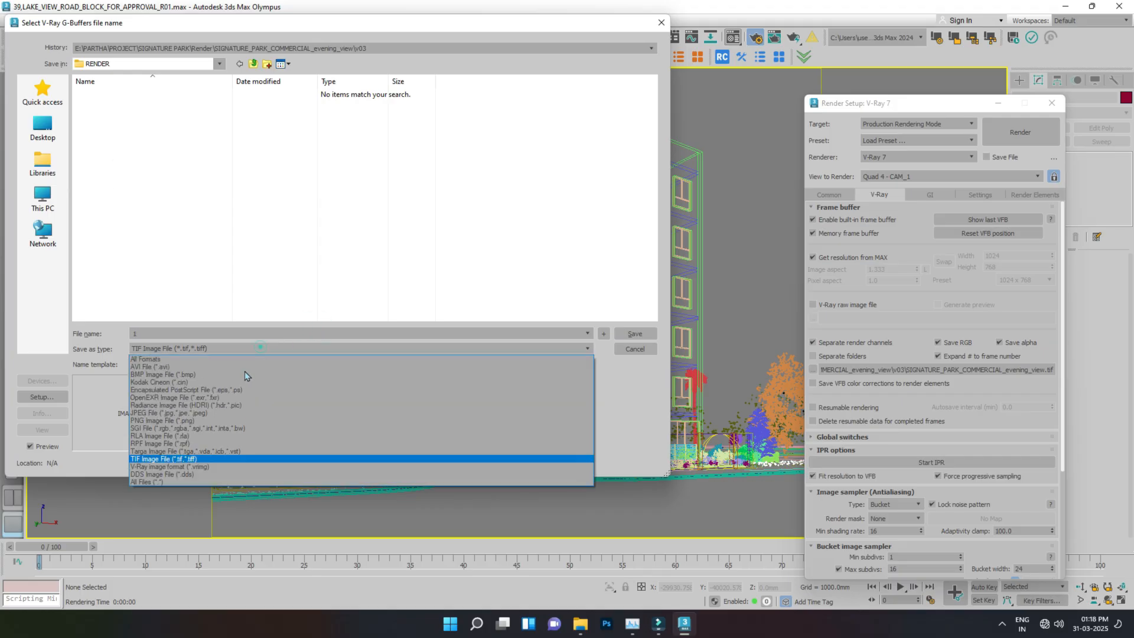
left_click(205, 460)
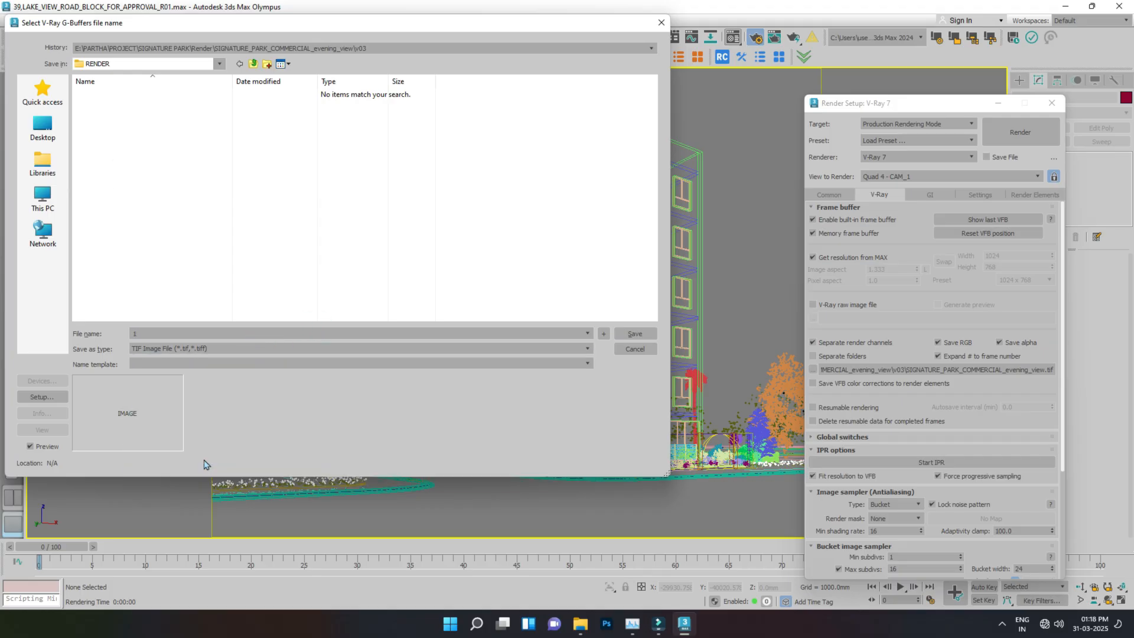
left_click(635, 333)
left_click(405, 274)
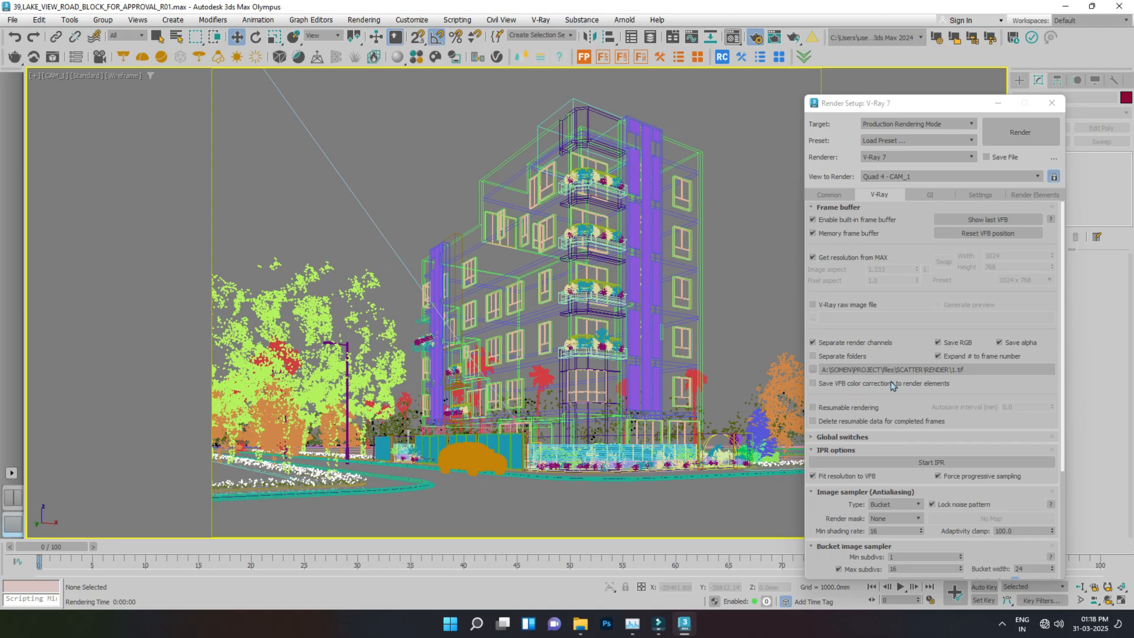
left_click(813, 342)
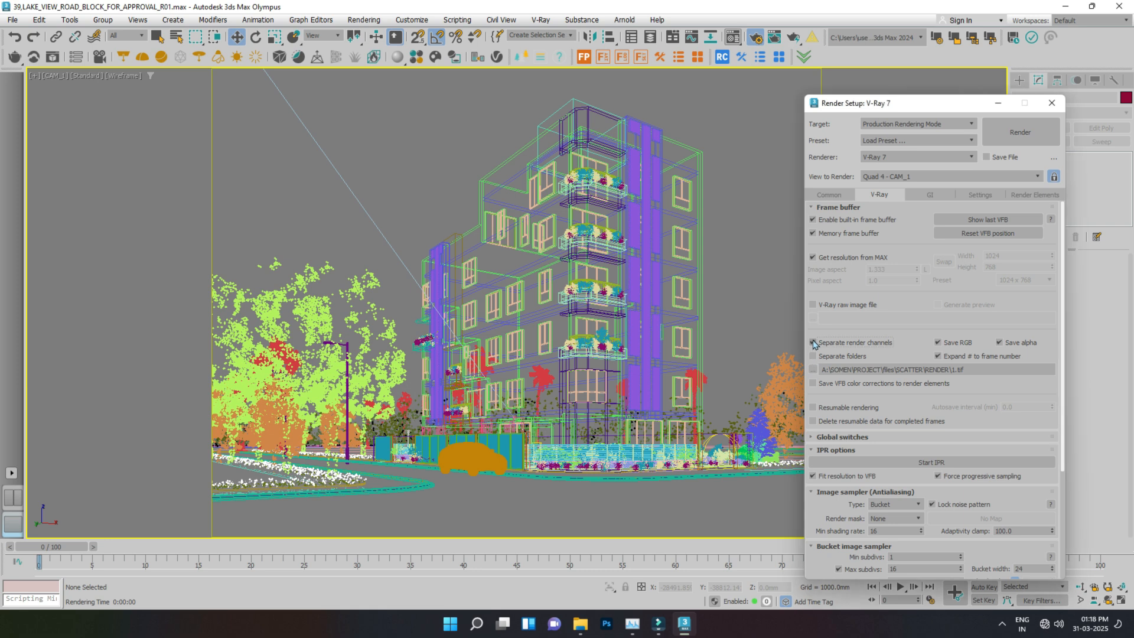
- Expand the V-Ray Global switches and enable Override depth
left_click_drag(1062, 283, 1062, 350)
left_click(918, 340)
left_click_drag(889, 338, 897, 266)
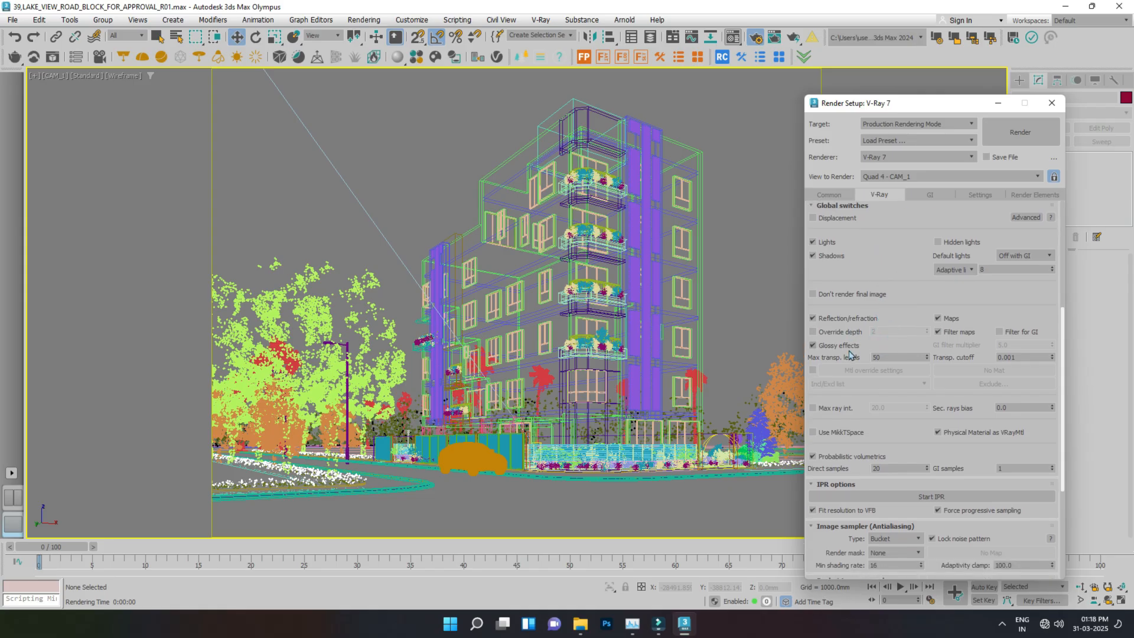
left_click(814, 333)
- Start an IPR preview of the camera view, inspect the whole image, stop the preview and close the frame buffer
scroll(863, 413, "down", 5)
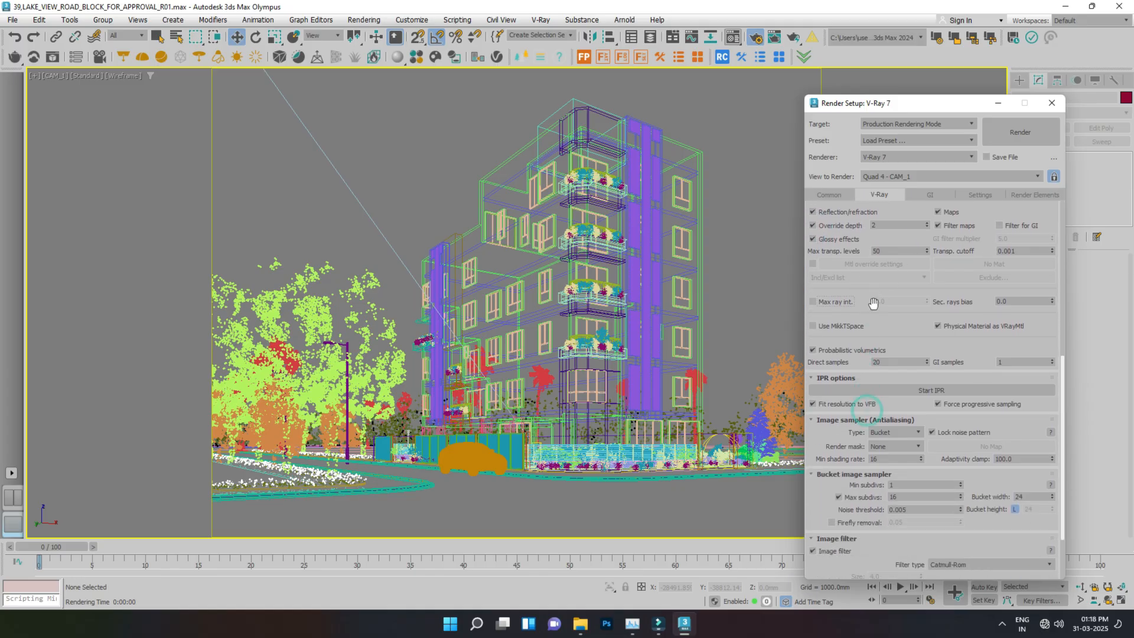
left_click_drag(887, 412, 889, 304)
left_click(937, 305)
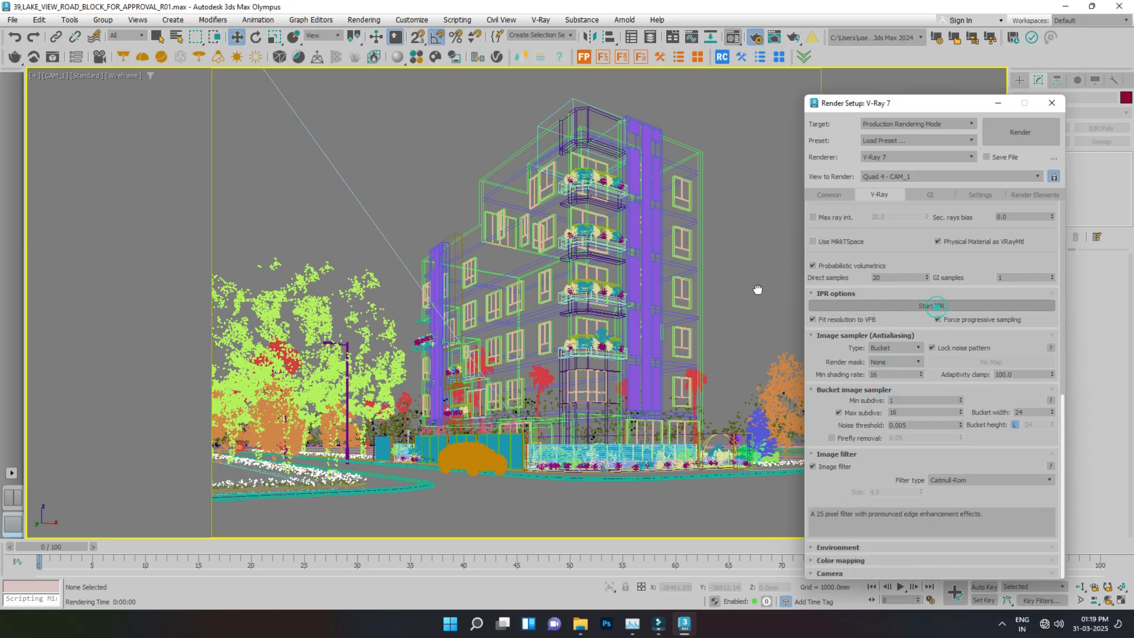
scroll(324, 260, "down", 1)
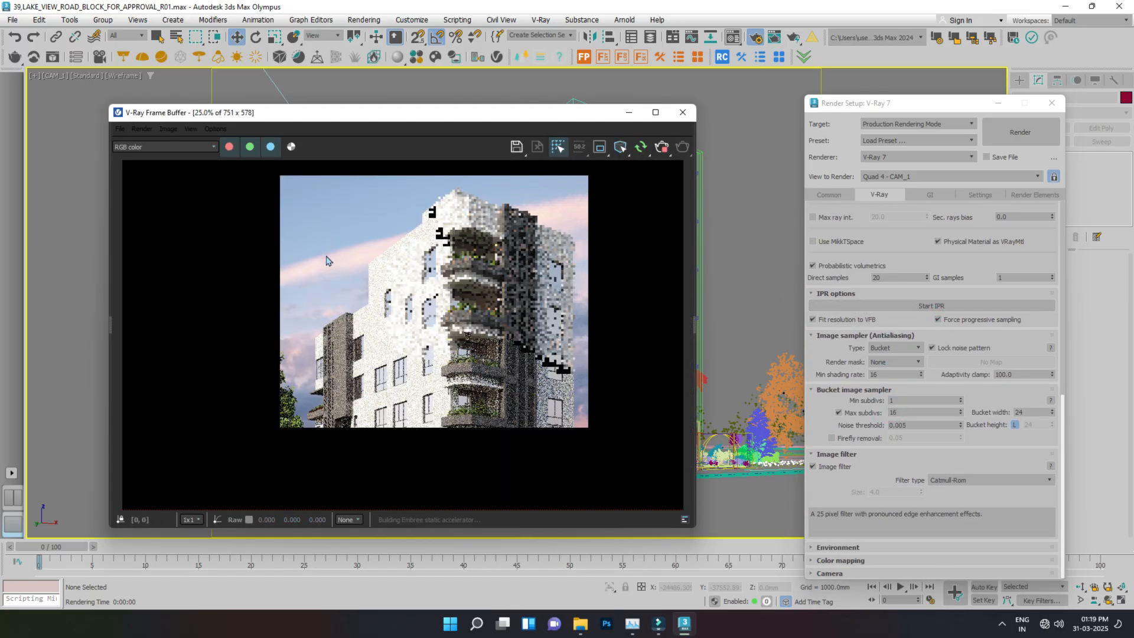
left_click_drag(494, 119, 494, 119)
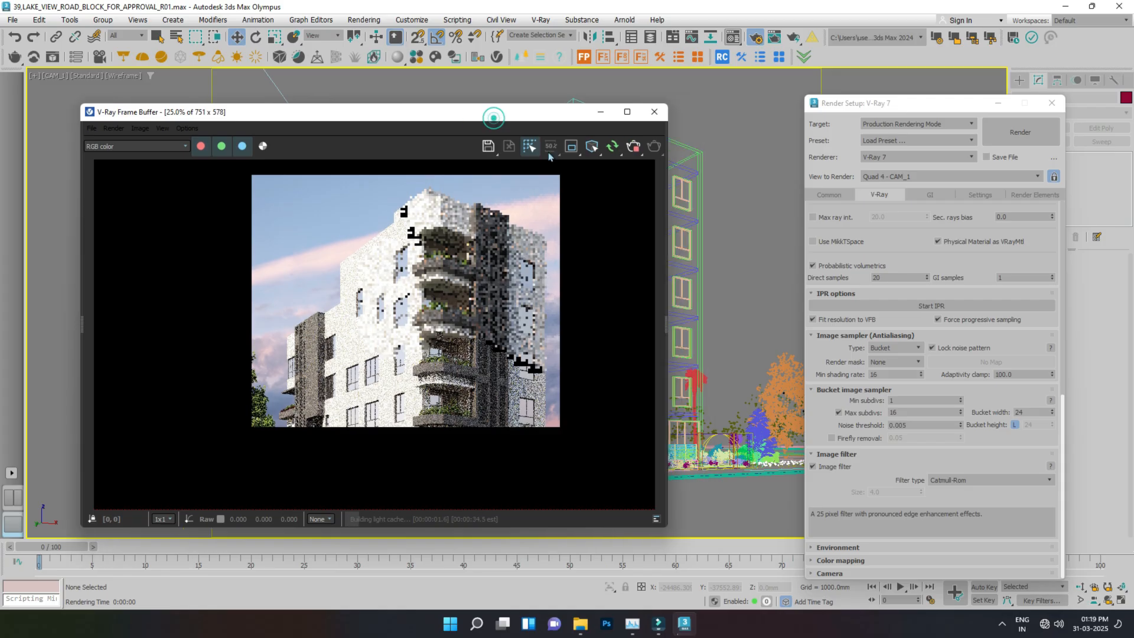
scroll(457, 308, "up", 2)
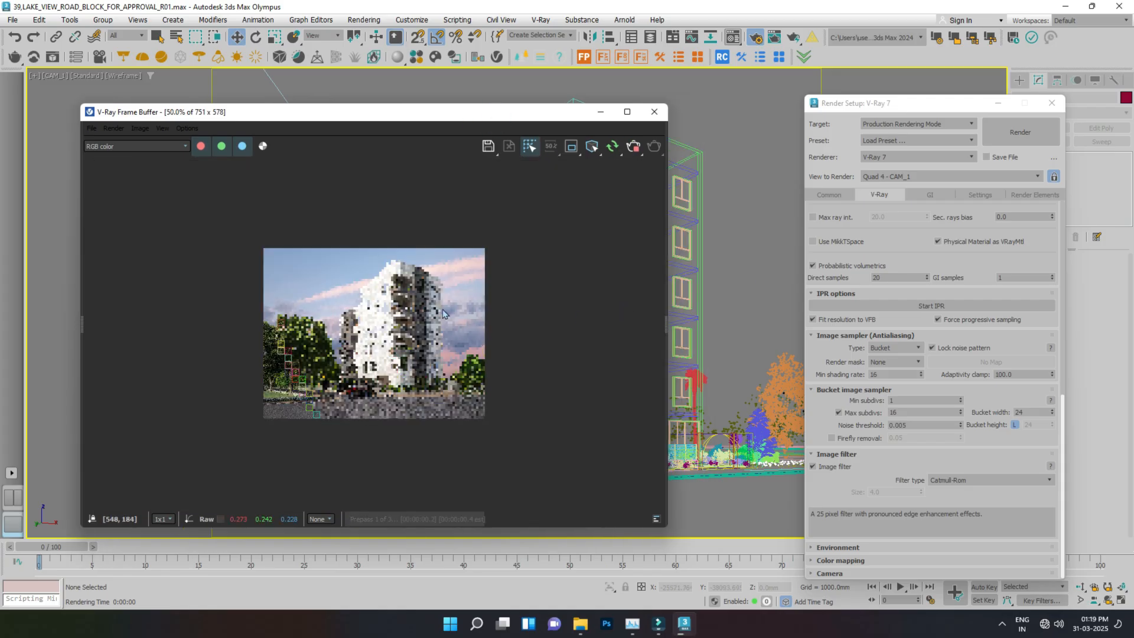
left_click(934, 308)
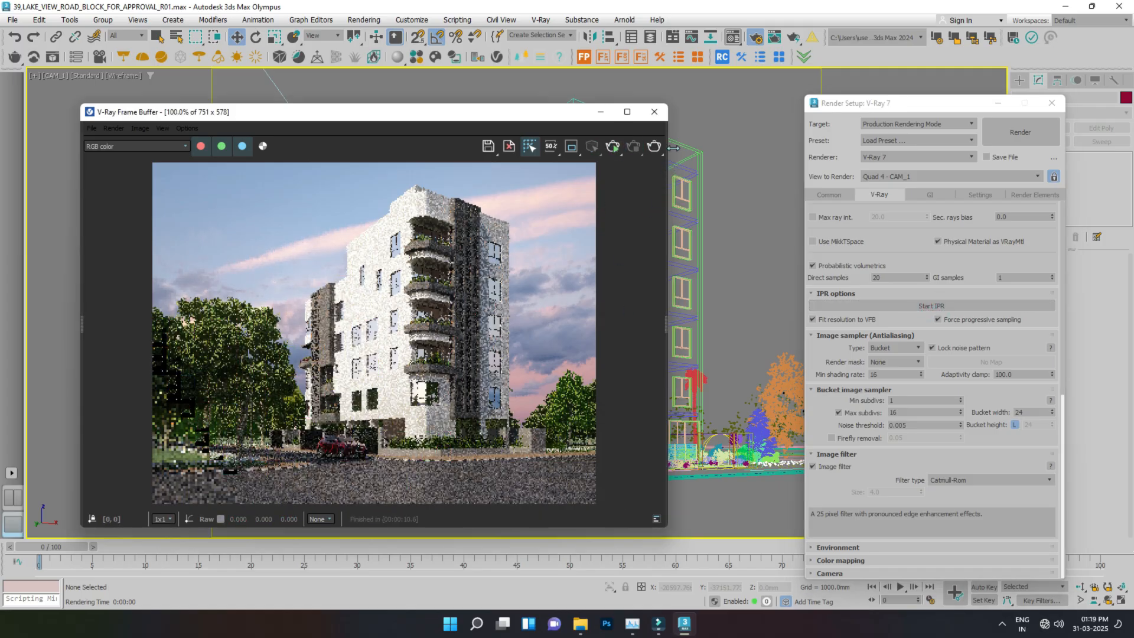
left_click(653, 112)
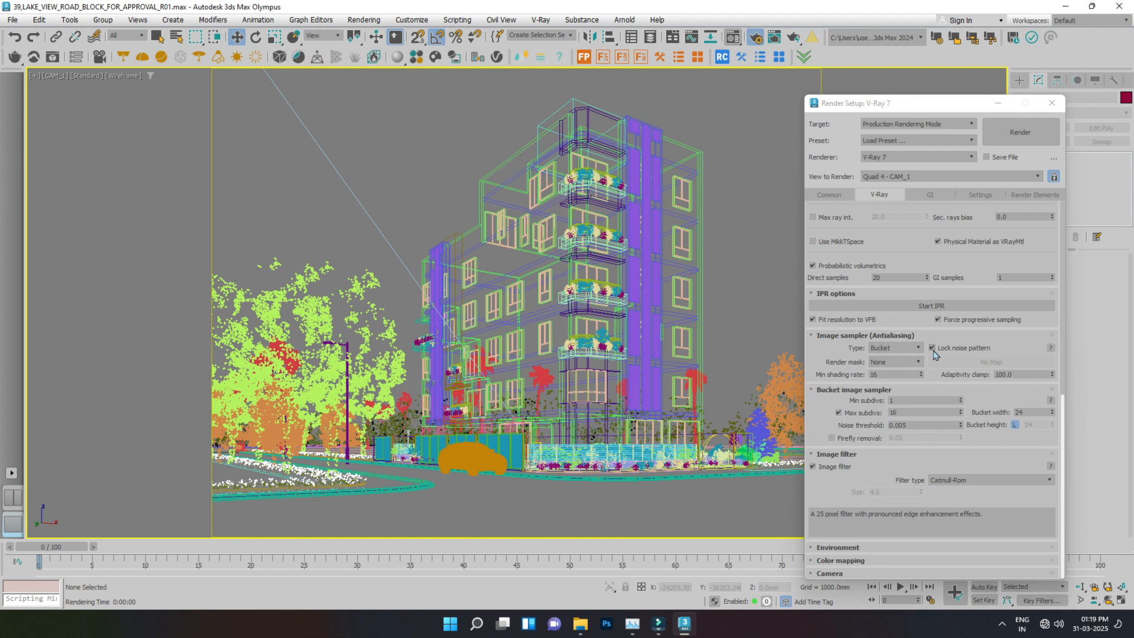
- Examine the image sampler's type, render mask and min shading rate, and the bucket sampler's max subdivs and noise threshold
left_click(932, 349)
left_click(919, 349)
left_click(918, 348)
left_click(910, 357)
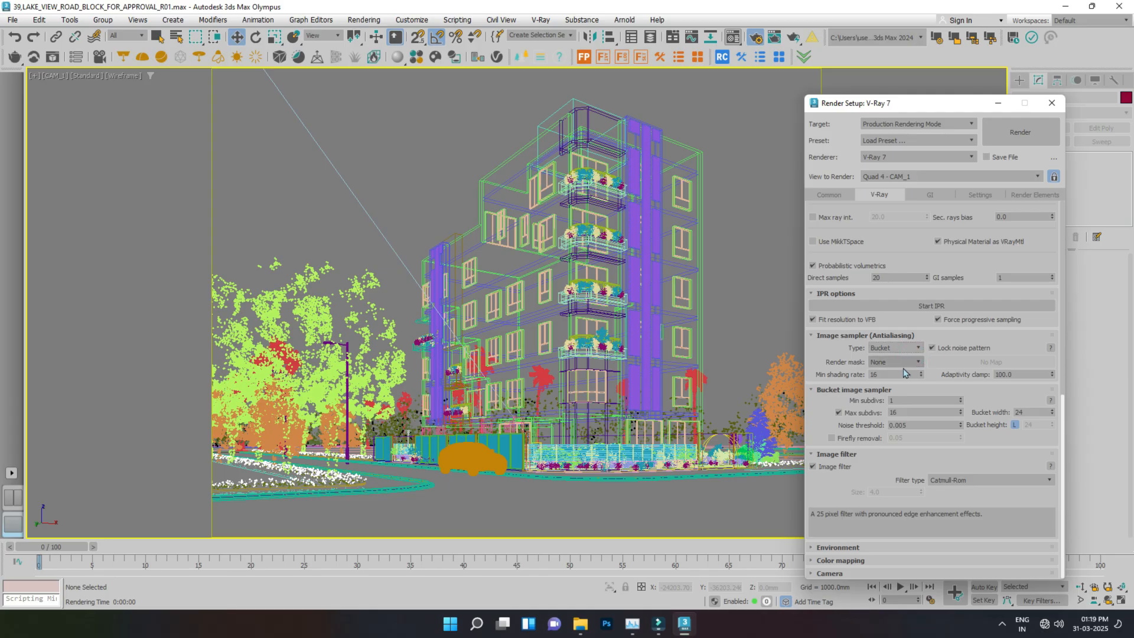
left_click(902, 363)
left_click(893, 374)
double_click(892, 373)
left_click(977, 391)
left_click(900, 413)
double_click(901, 413)
double_click(915, 425)
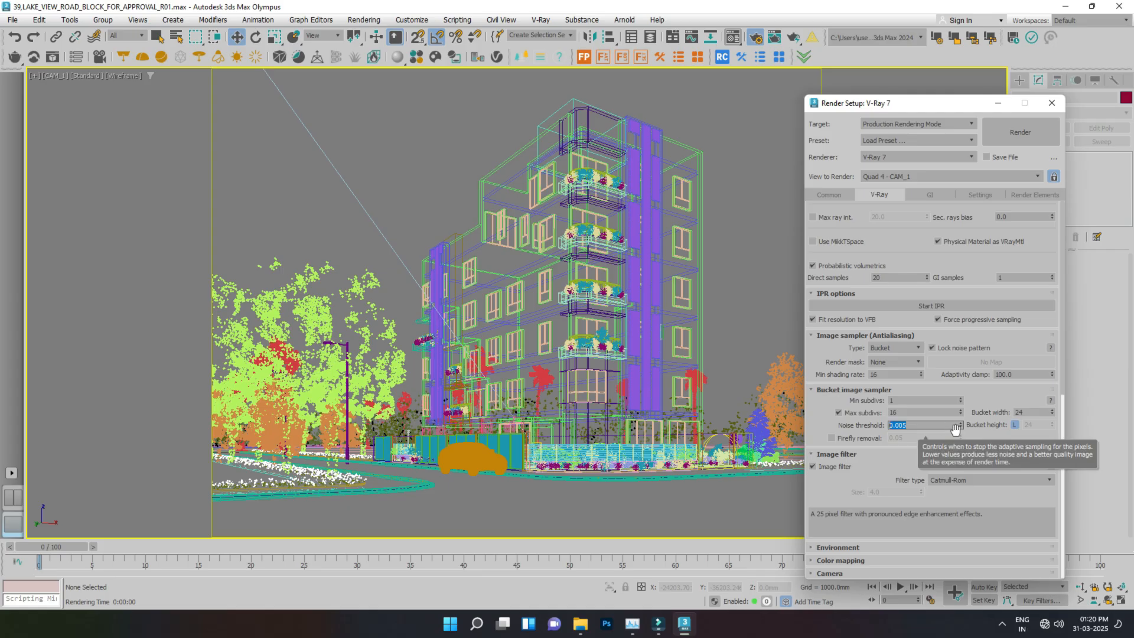
- Unlock the bucket height from the bucket width and lock it again
left_click_drag(948, 116, 913, 89)
left_click(979, 396)
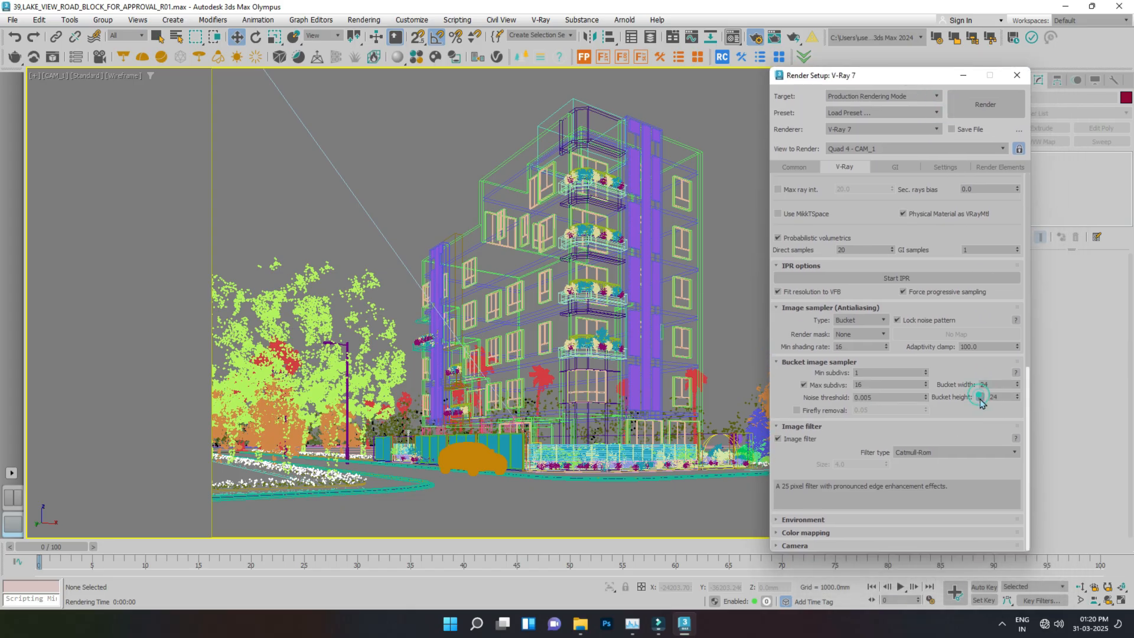
left_click(980, 400)
- Try Firefly removal in the bucket image sampler and turn it back off
left_click(796, 410)
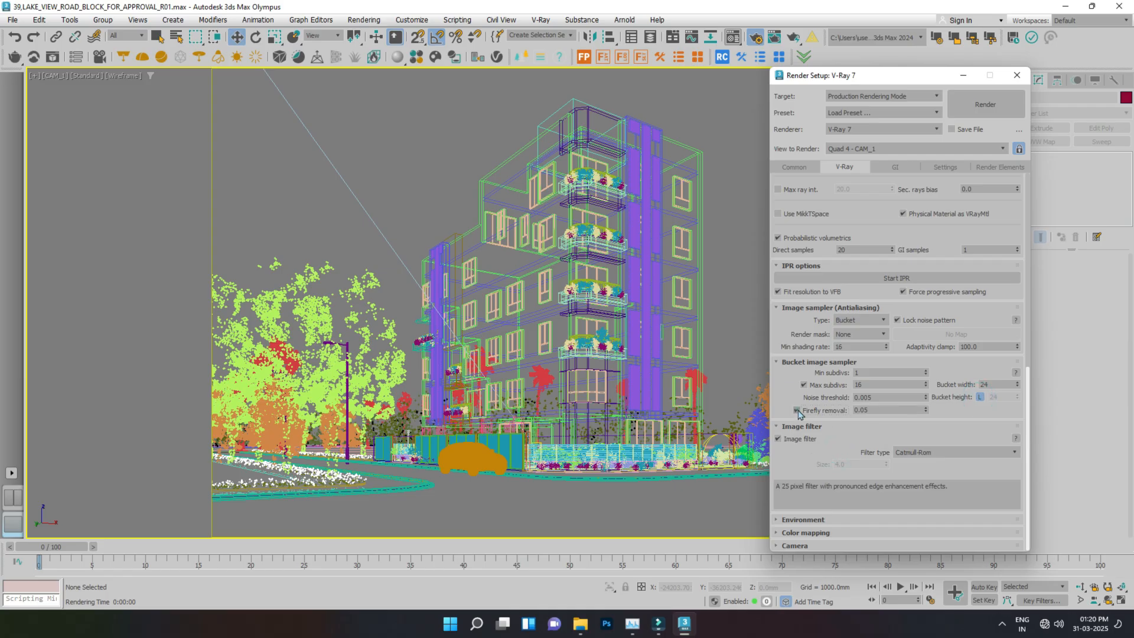
left_click(891, 412)
left_click(893, 426)
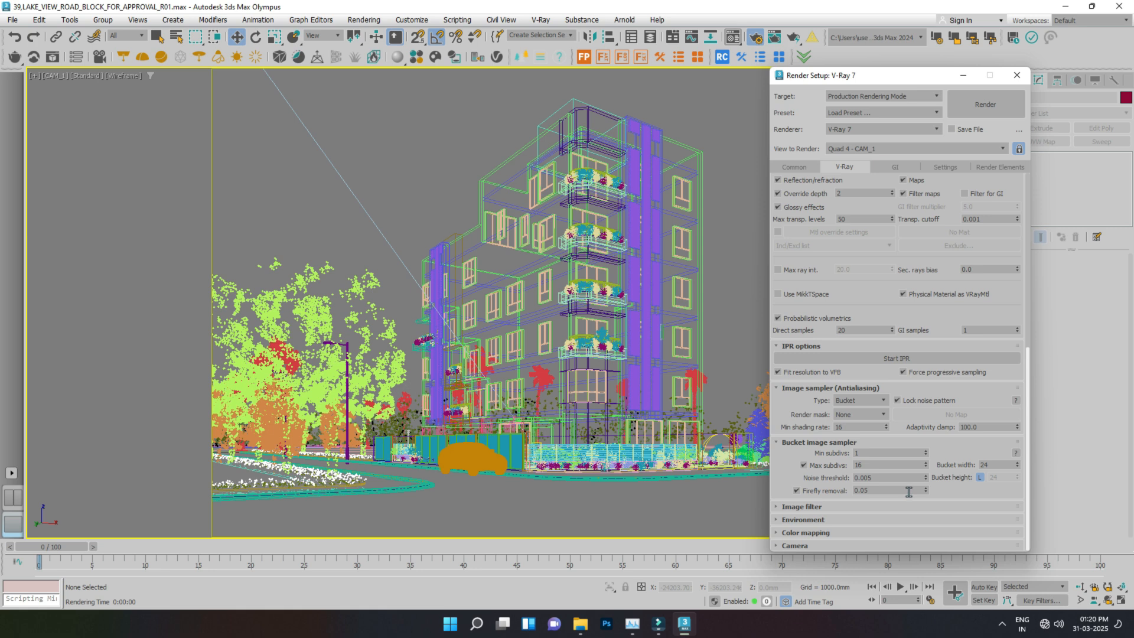
left_click(880, 504)
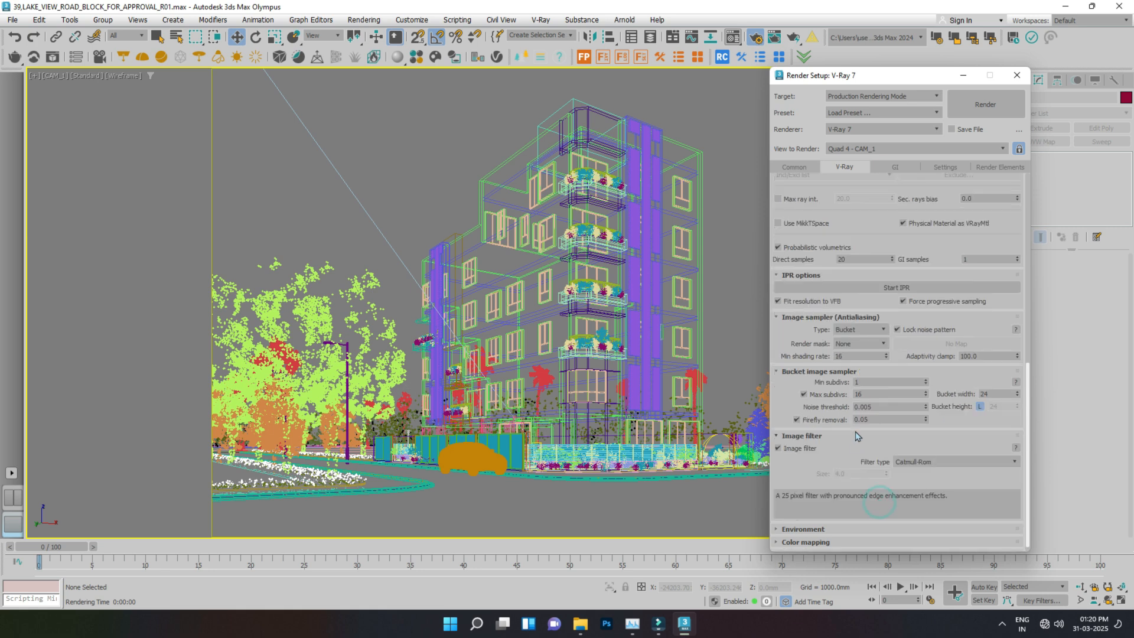
double_click(869, 420)
left_click(963, 438)
left_click(912, 506)
left_click(797, 419)
scroll(803, 432, "down", 1)
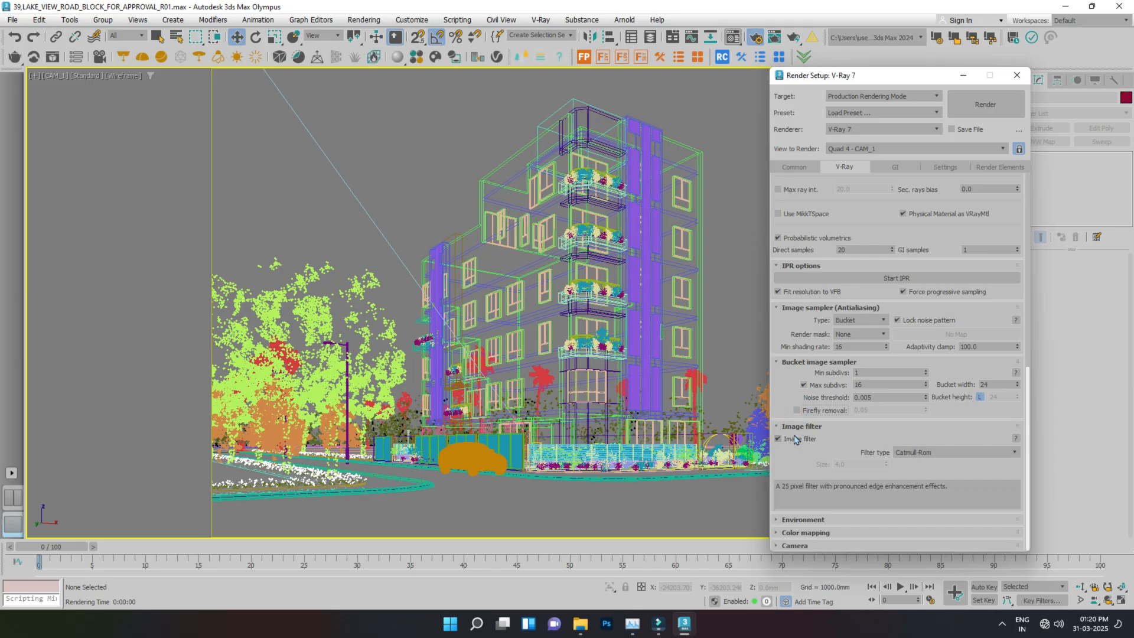
- Review the V-Ray Environment settings and the Color mapping settings, including the mapping mode choices
left_click(811, 520)
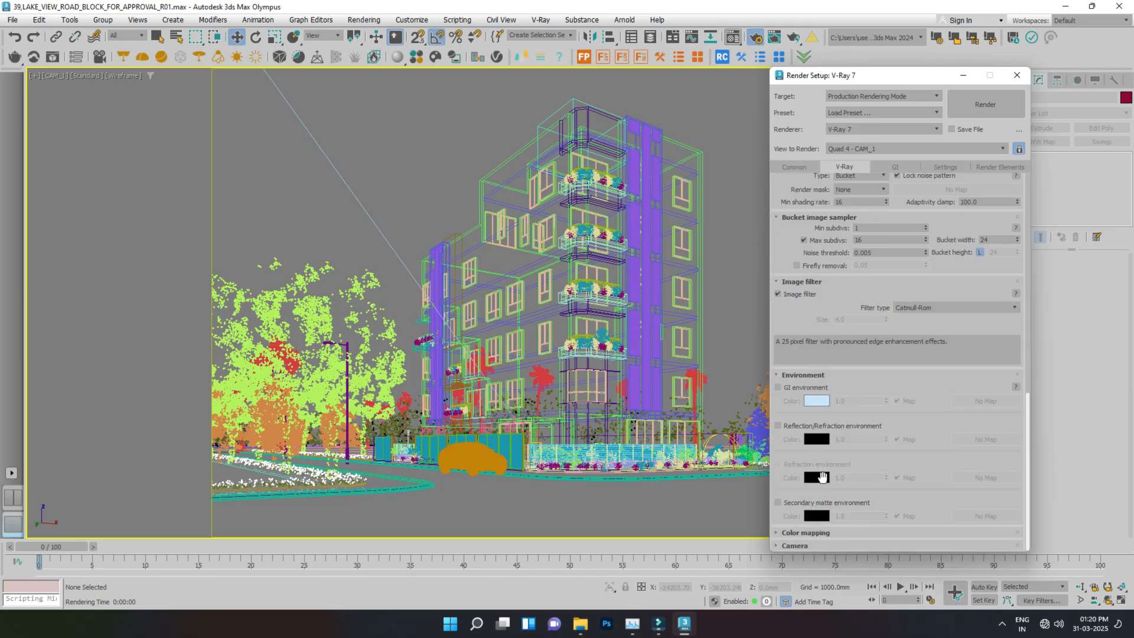
left_click(800, 375)
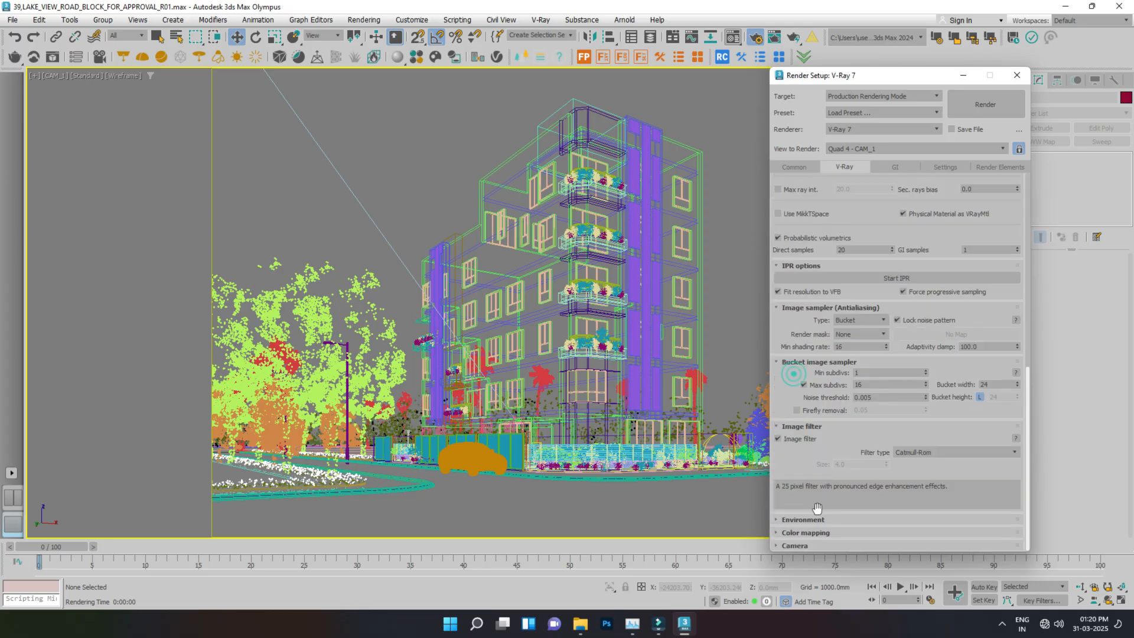
left_click(795, 533)
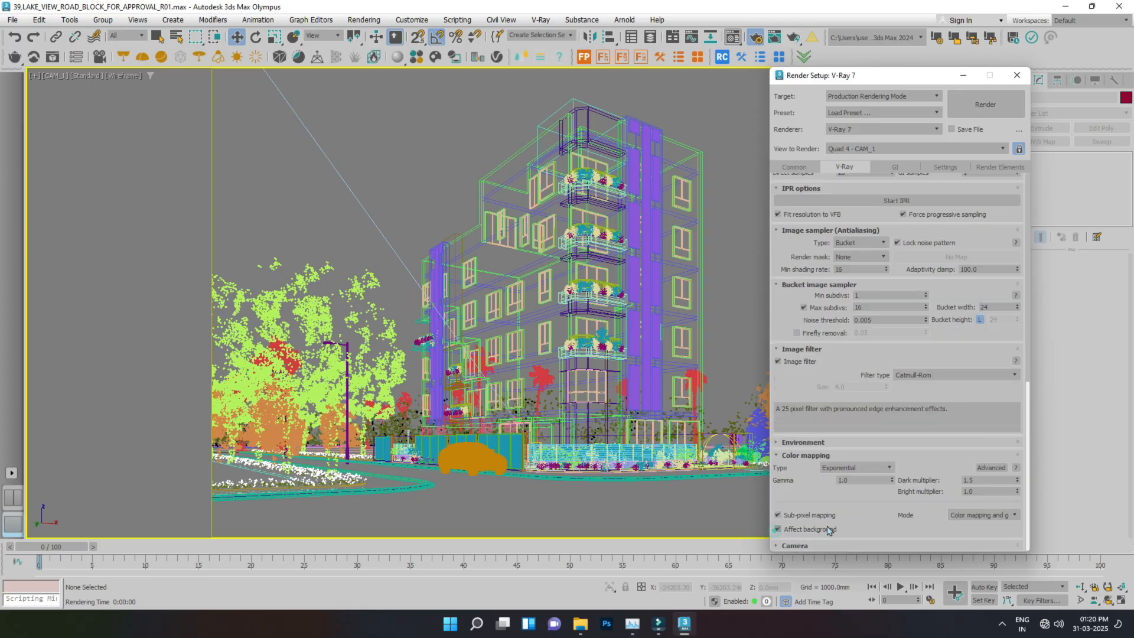
left_click(992, 516)
left_click(992, 522)
scroll(838, 529, "up", 1)
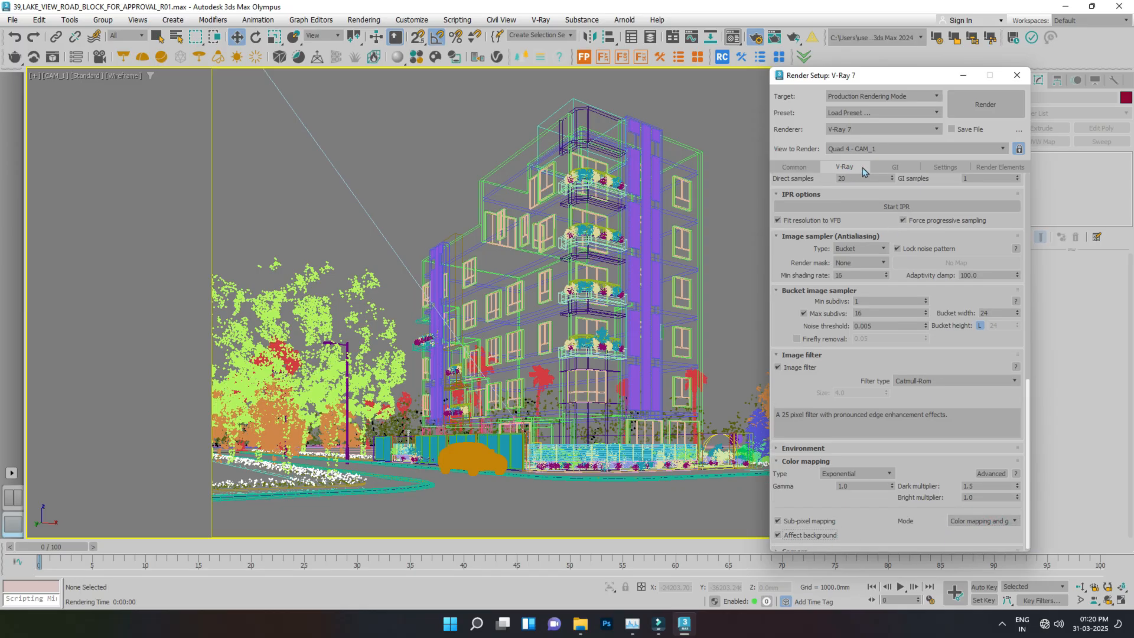
- Open the global illumination settings and choose Irradiance map as the primary engine and Light cache as the secondary engine
left_click(891, 167)
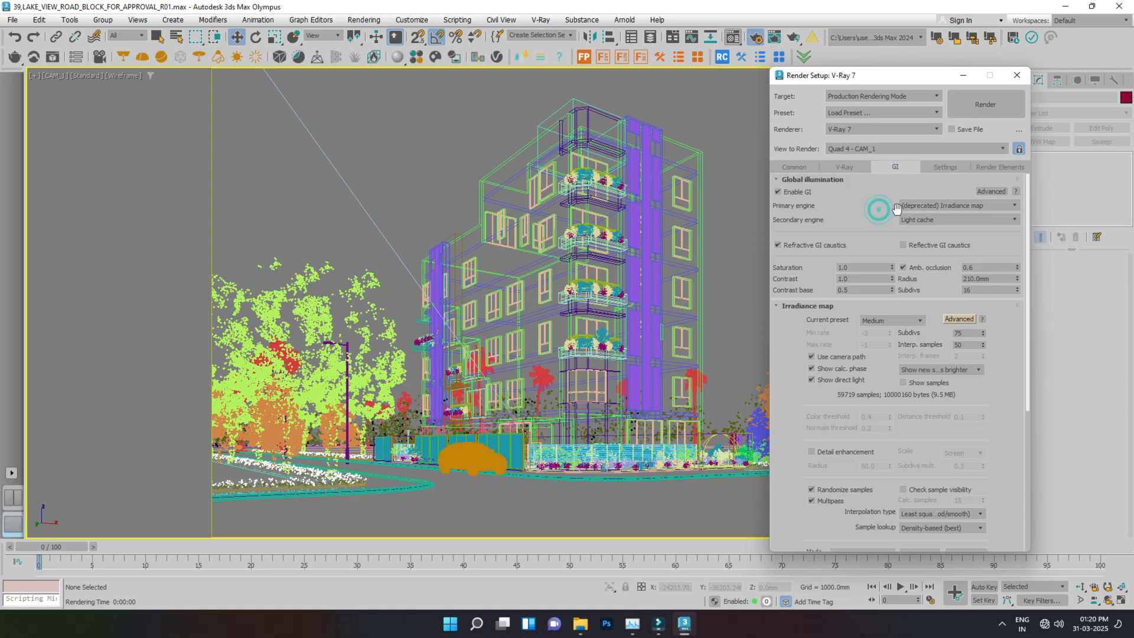
scroll(990, 190, "down", 3)
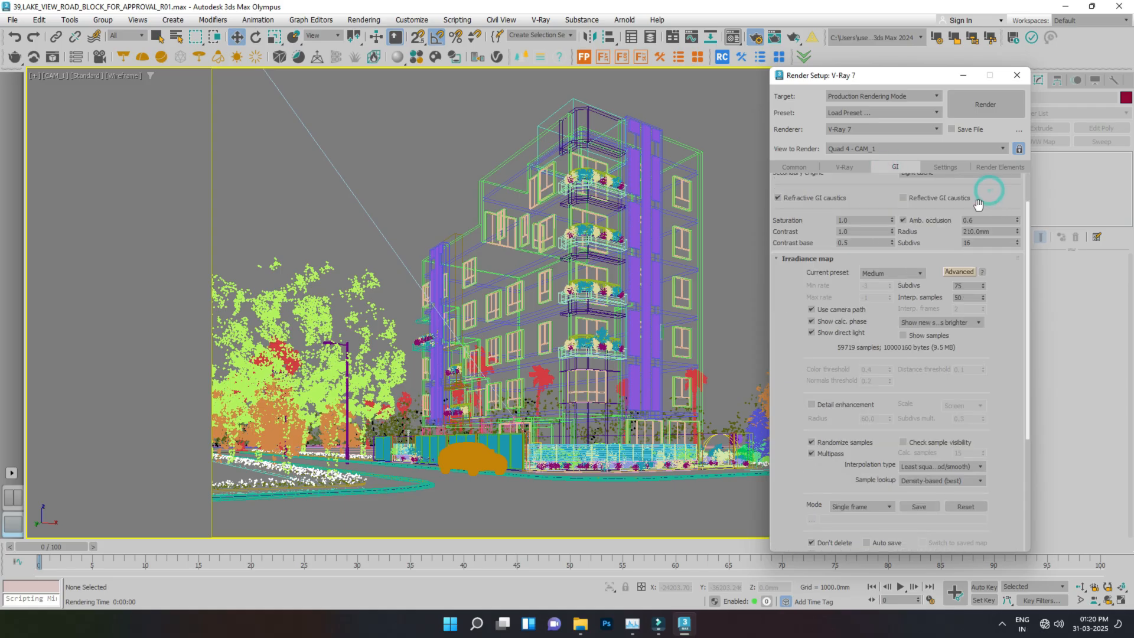
scroll(977, 205, "up", 3)
left_click(941, 206)
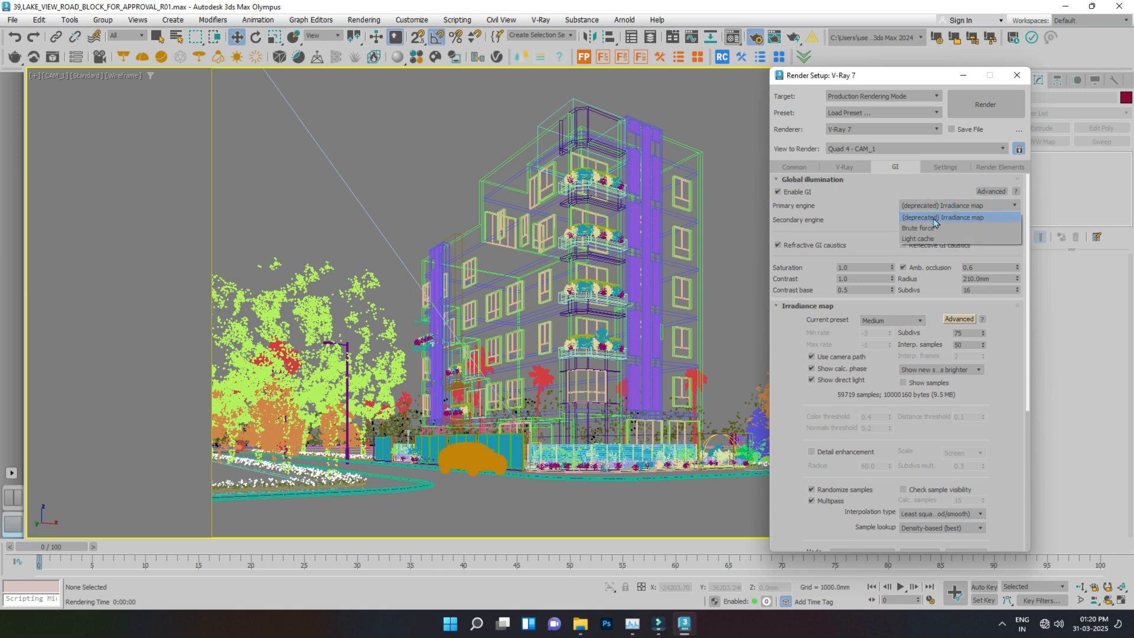
left_click(934, 218)
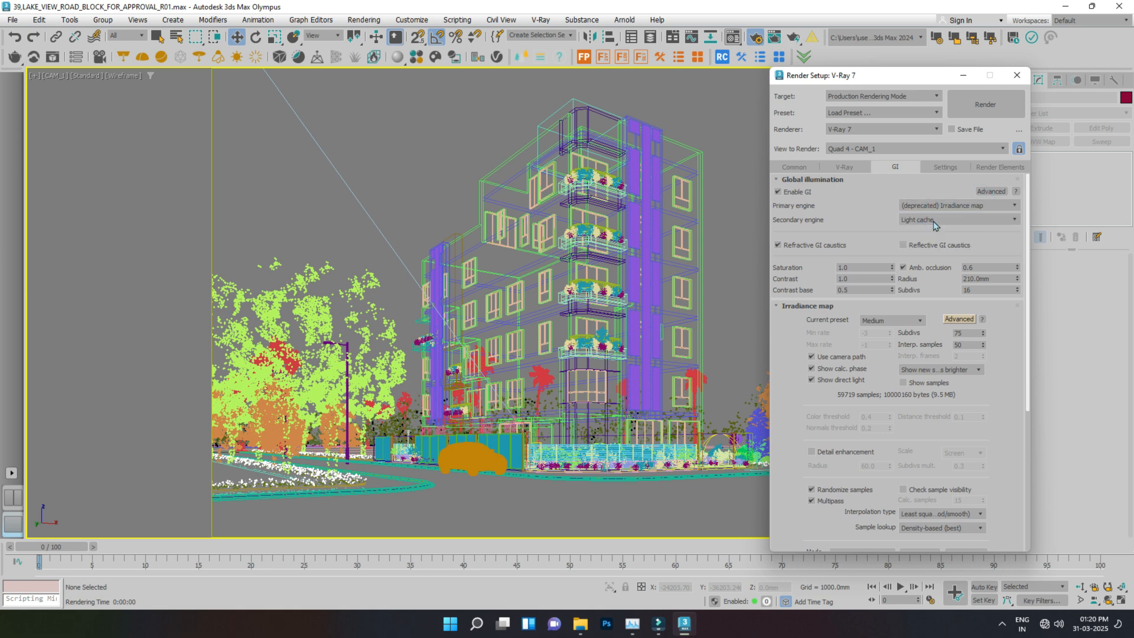
left_click(946, 220)
left_click(930, 254)
- Try the Low preset for the irradiance map and set the preset back to Medium
left_click(900, 321)
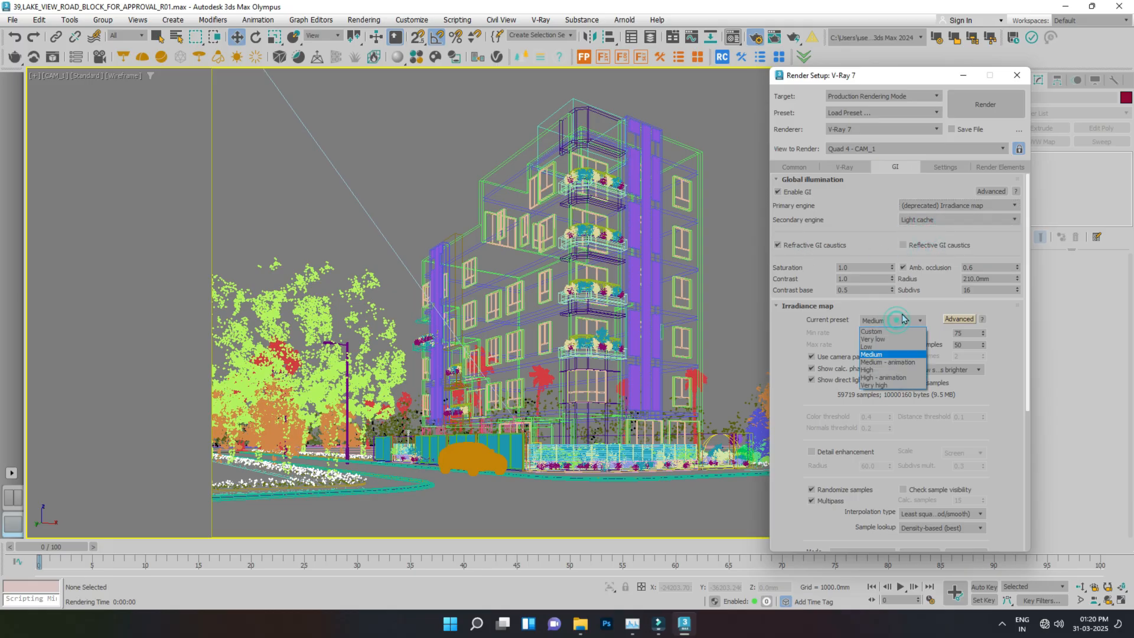
left_click(880, 355)
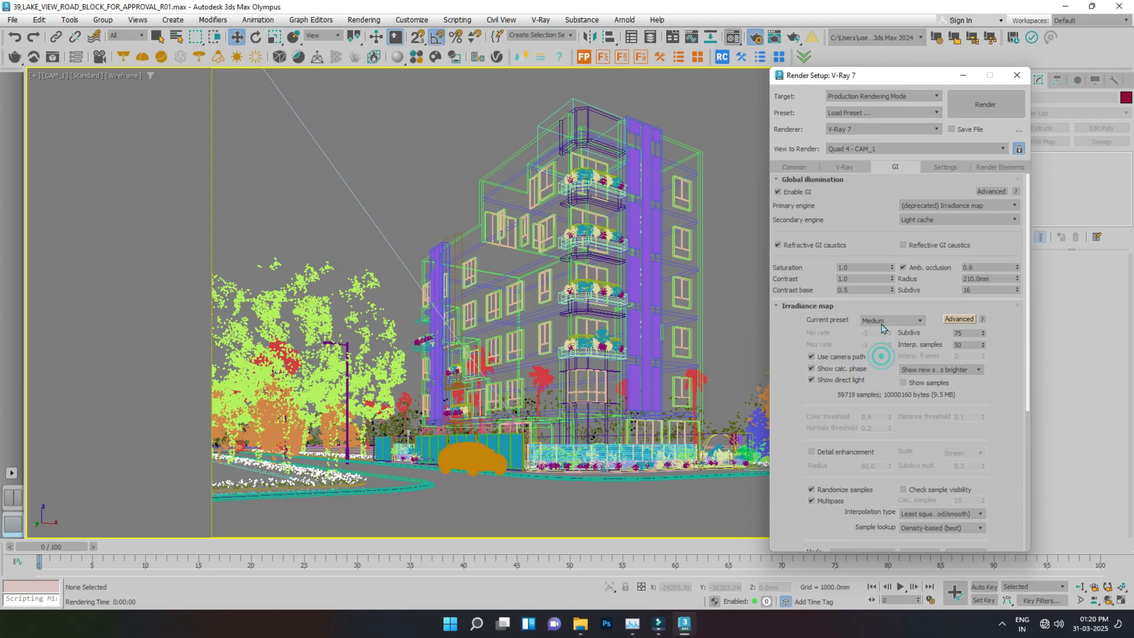
left_click(888, 322)
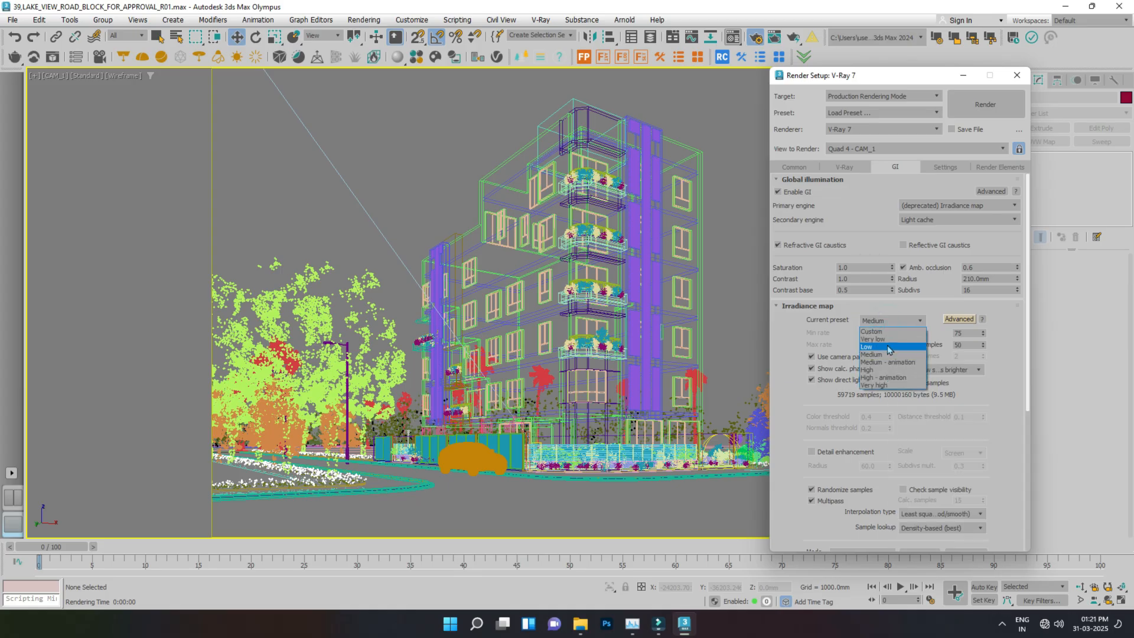
left_click(889, 348)
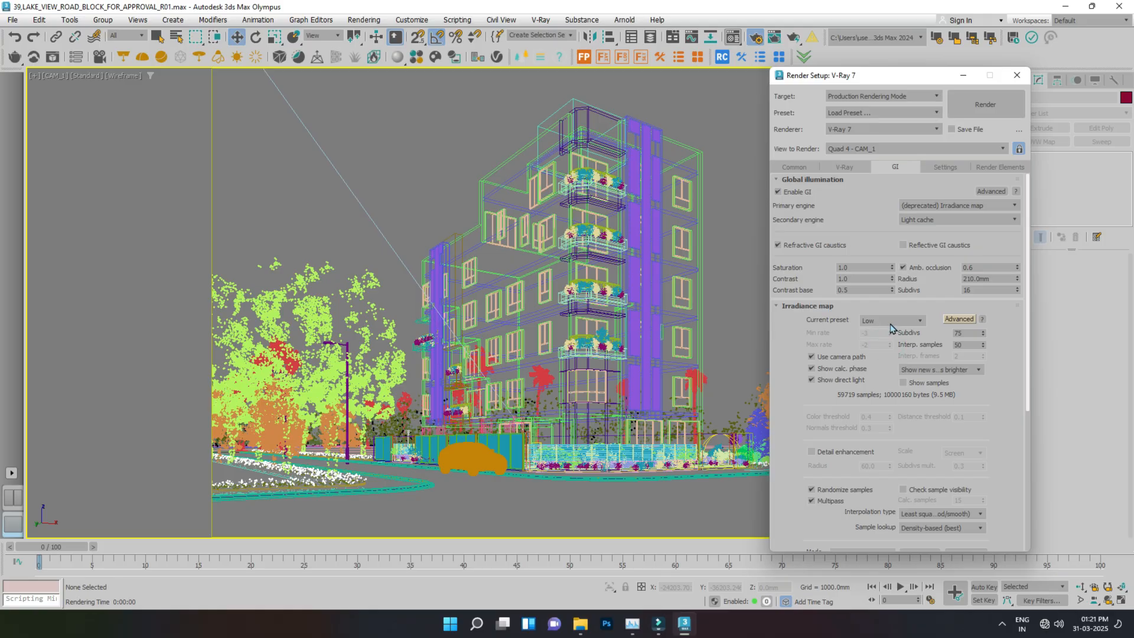
left_click(891, 321)
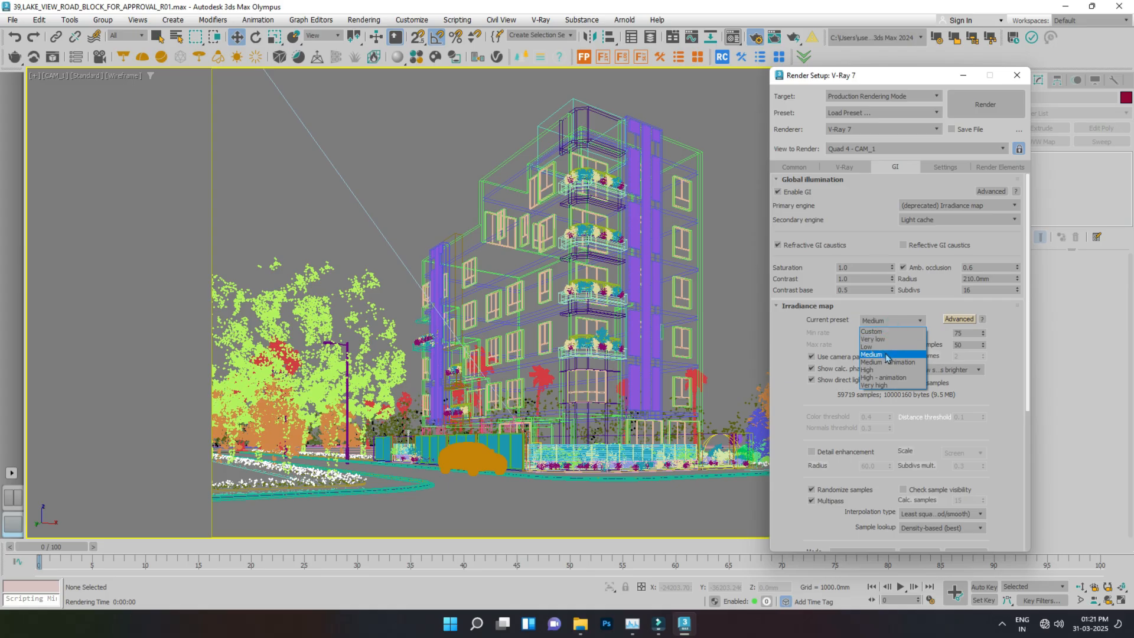
left_click(886, 356)
- Test-render the camera view with the Medium irradiance map preset and cancel the render
left_click(993, 113)
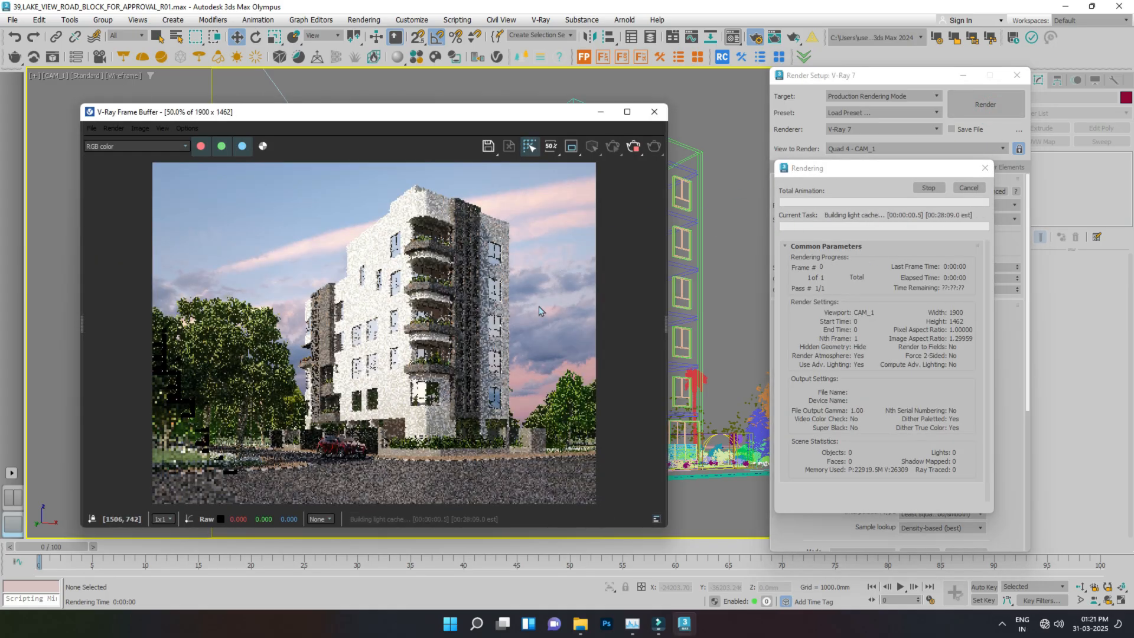
left_click_drag(876, 173, 658, 170)
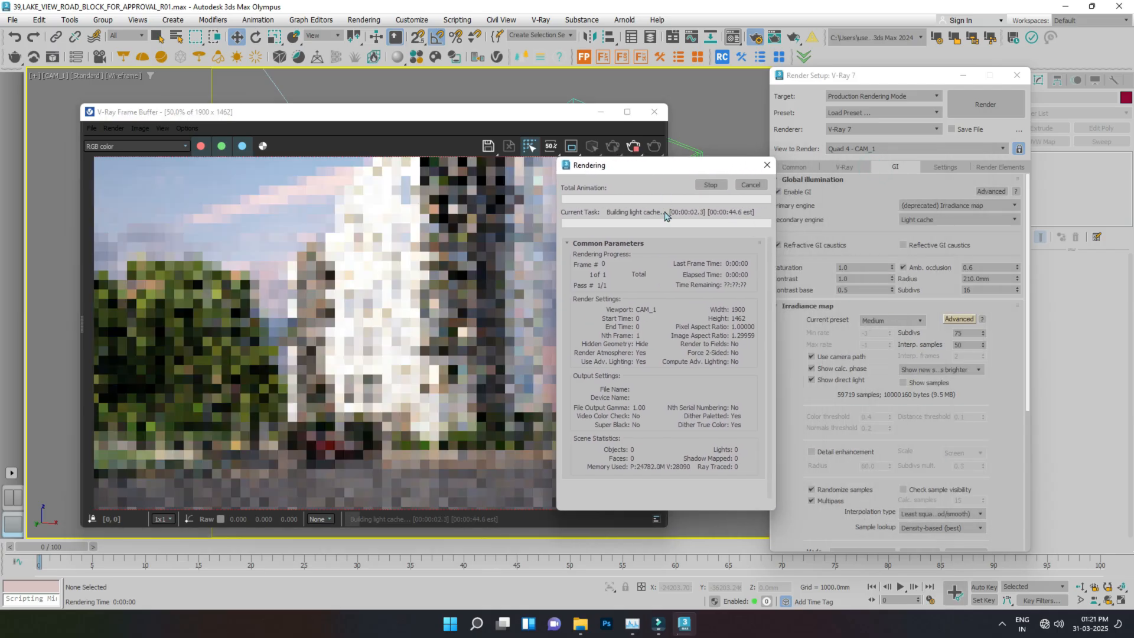
scroll(486, 332, "down", 1)
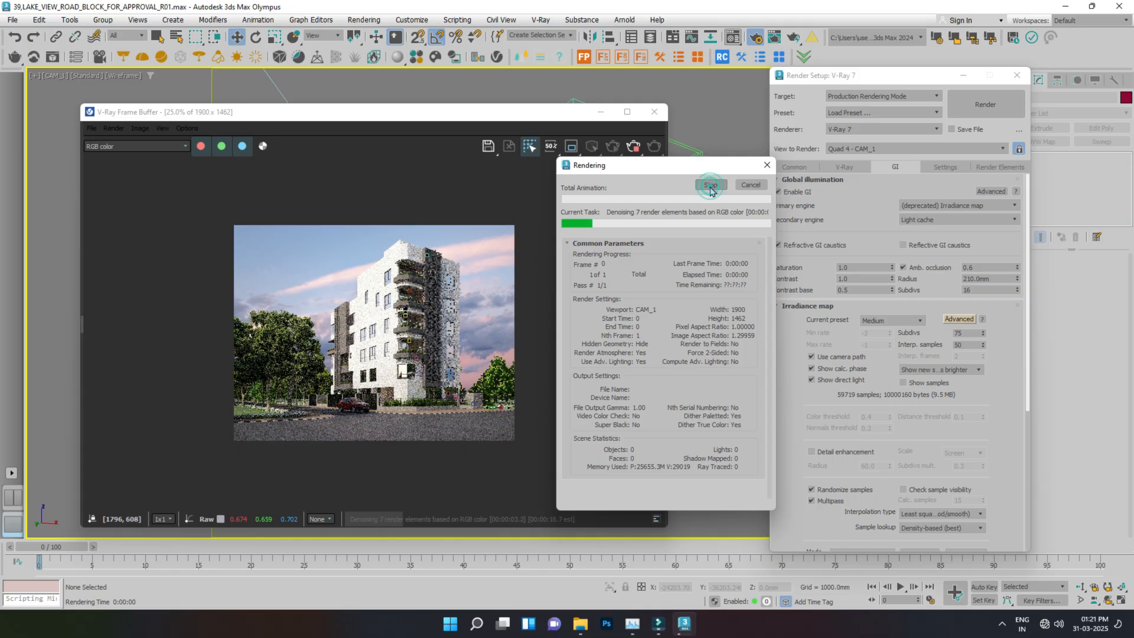
left_click(749, 185)
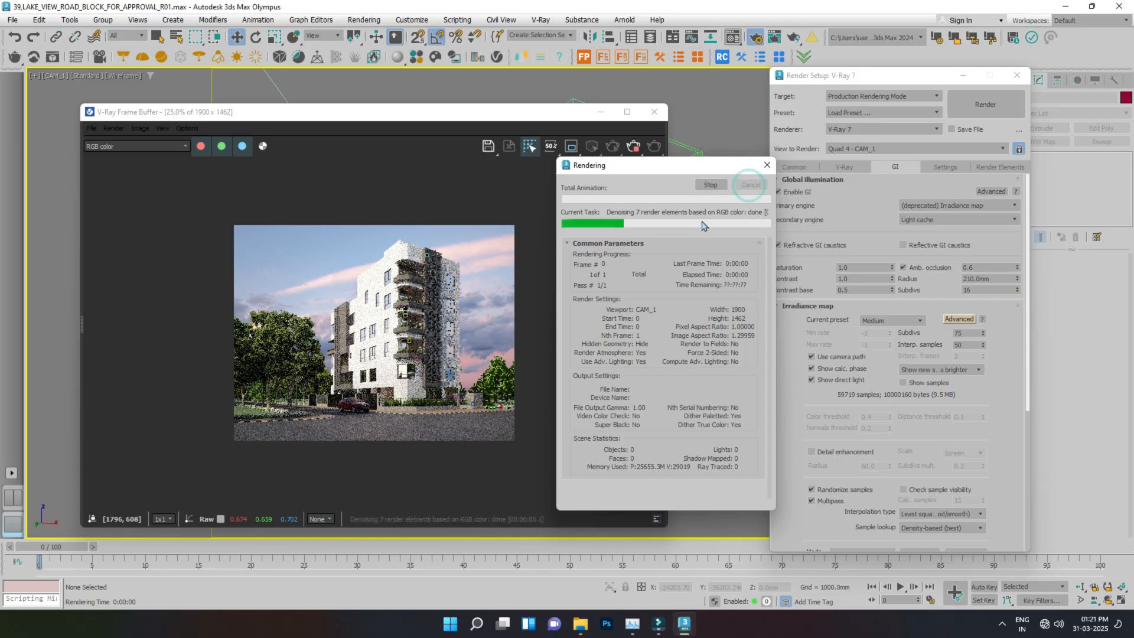
- Switch the irradiance map preset to Low, test-render the camera view and cancel the render
left_click(917, 320)
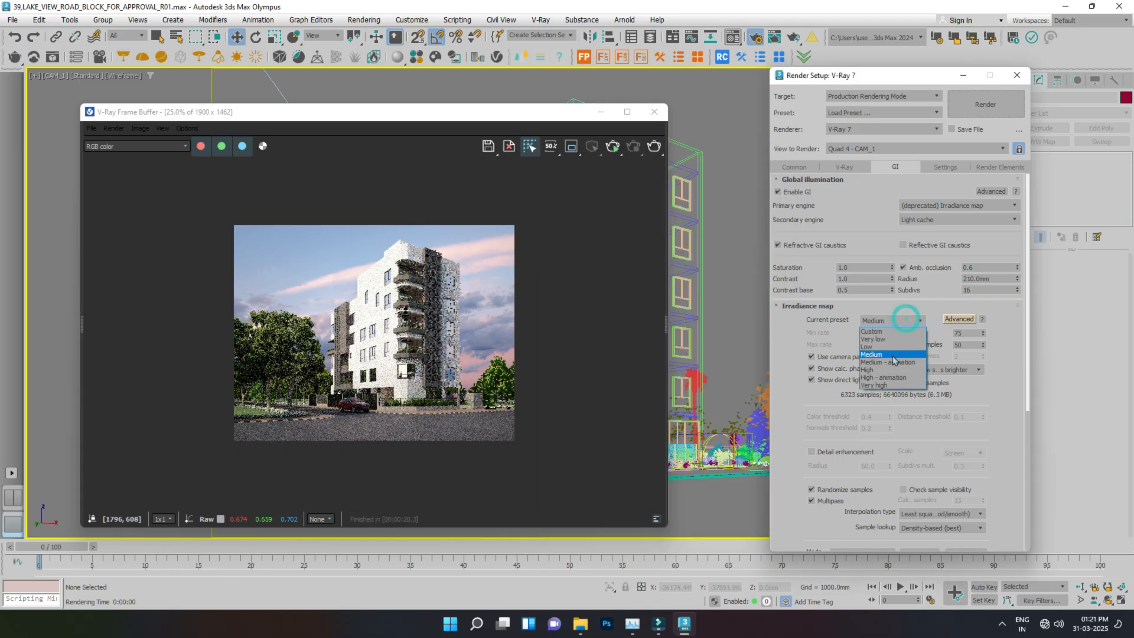
left_click(891, 350)
left_click(996, 104)
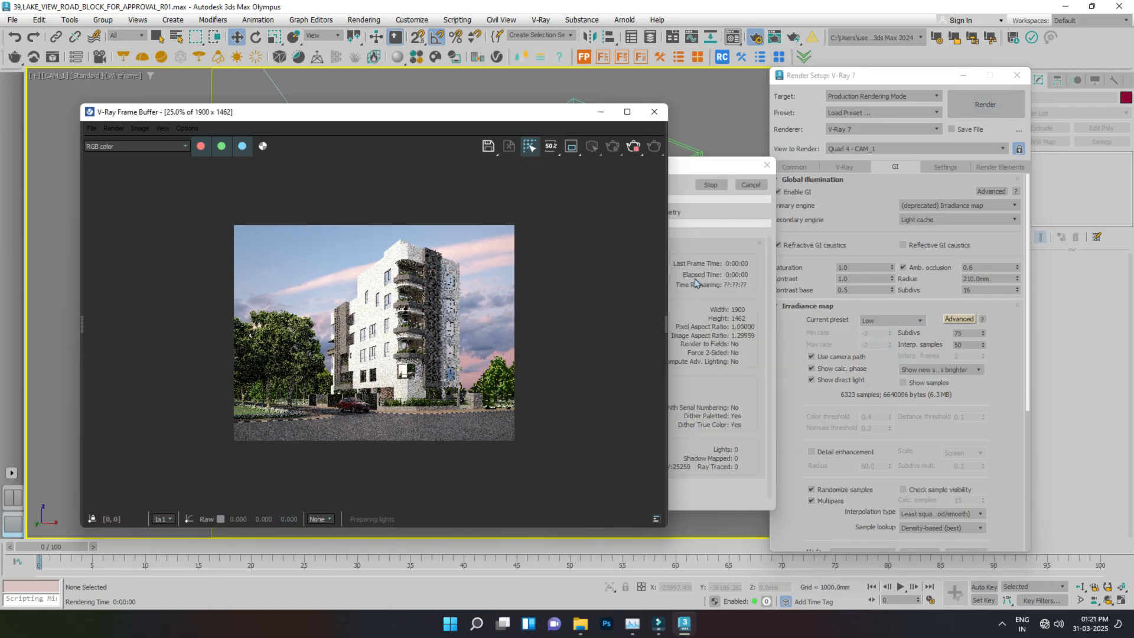
left_click(697, 277)
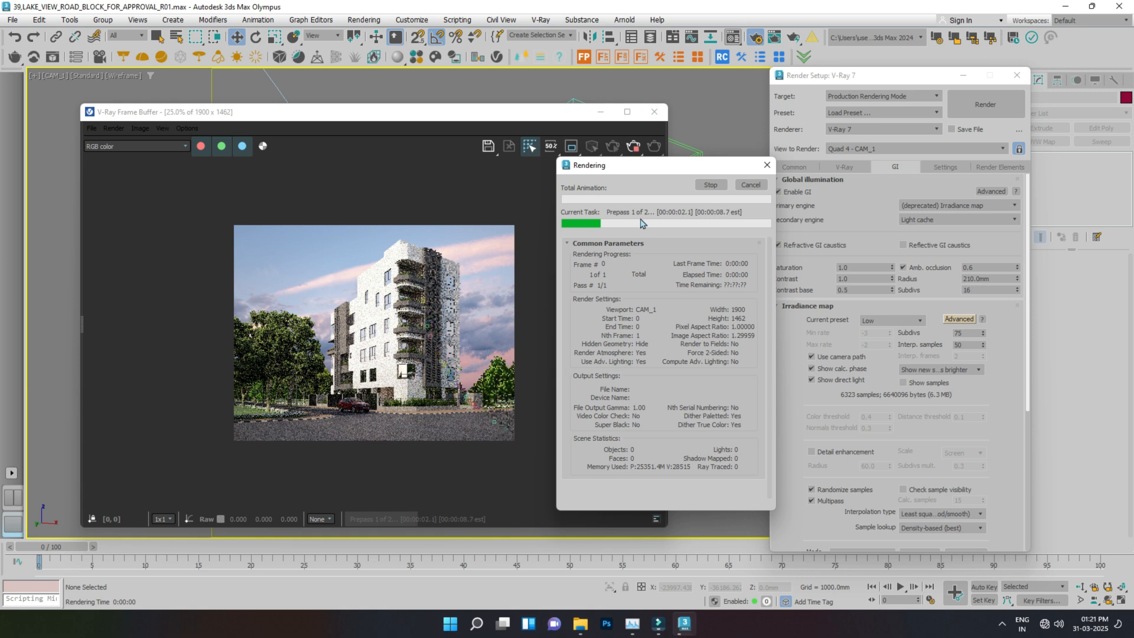
left_click(752, 185)
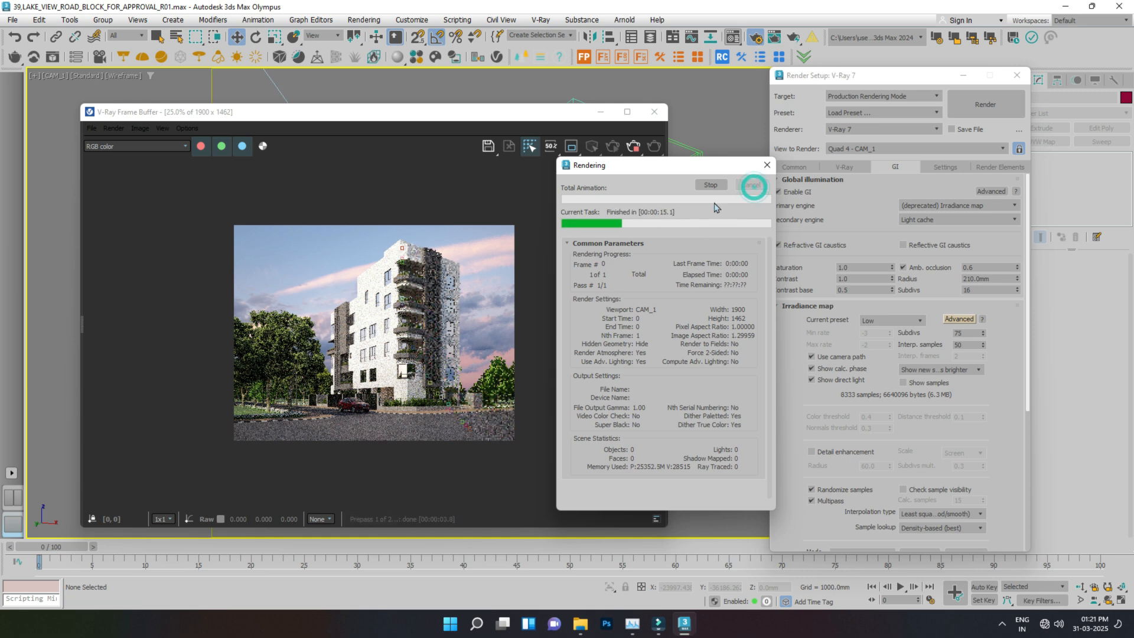
- Set the irradiance map preset to Medium, check its subdivs and interp. samples, and close the frame buffer
left_click(894, 321)
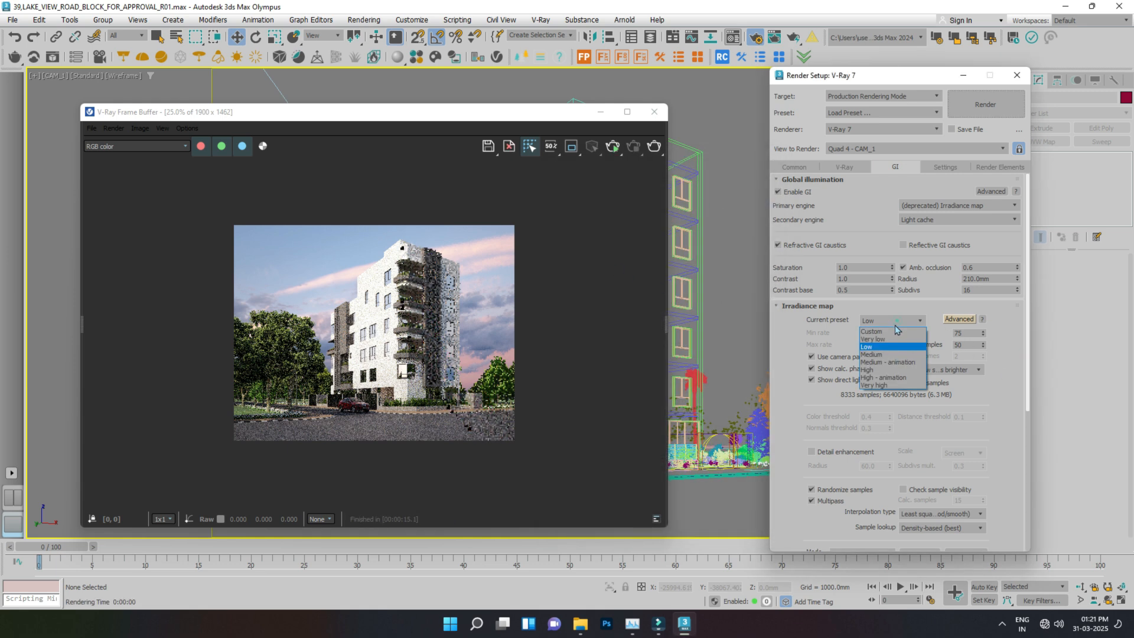
left_click(880, 355)
double_click(966, 333)
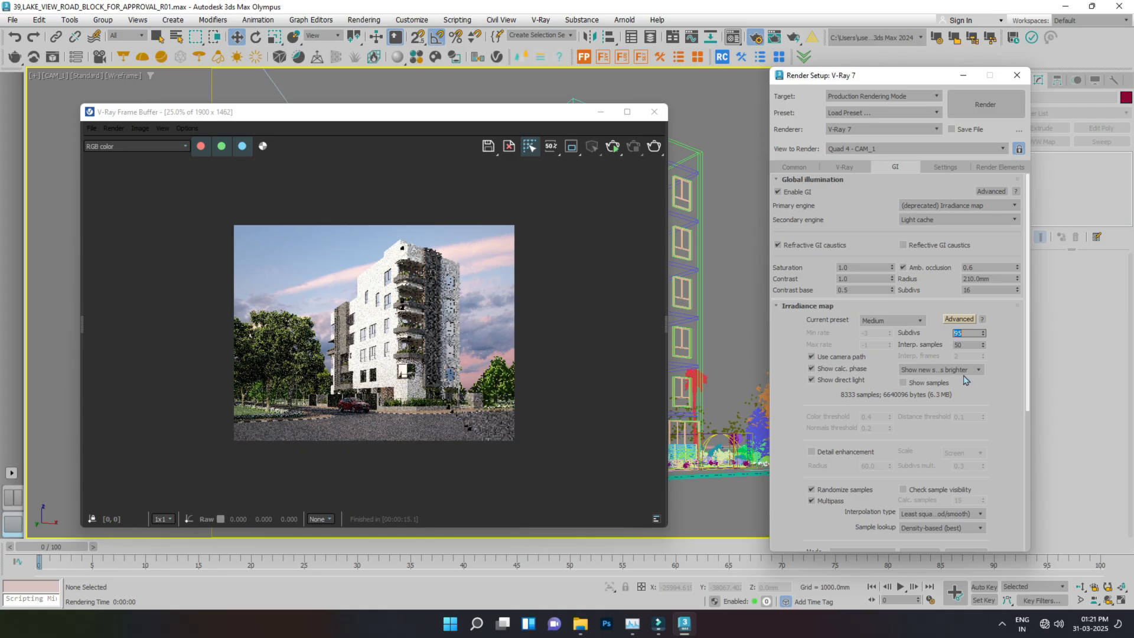
double_click(969, 346)
left_click(975, 334)
left_click(967, 347)
left_click(654, 112)
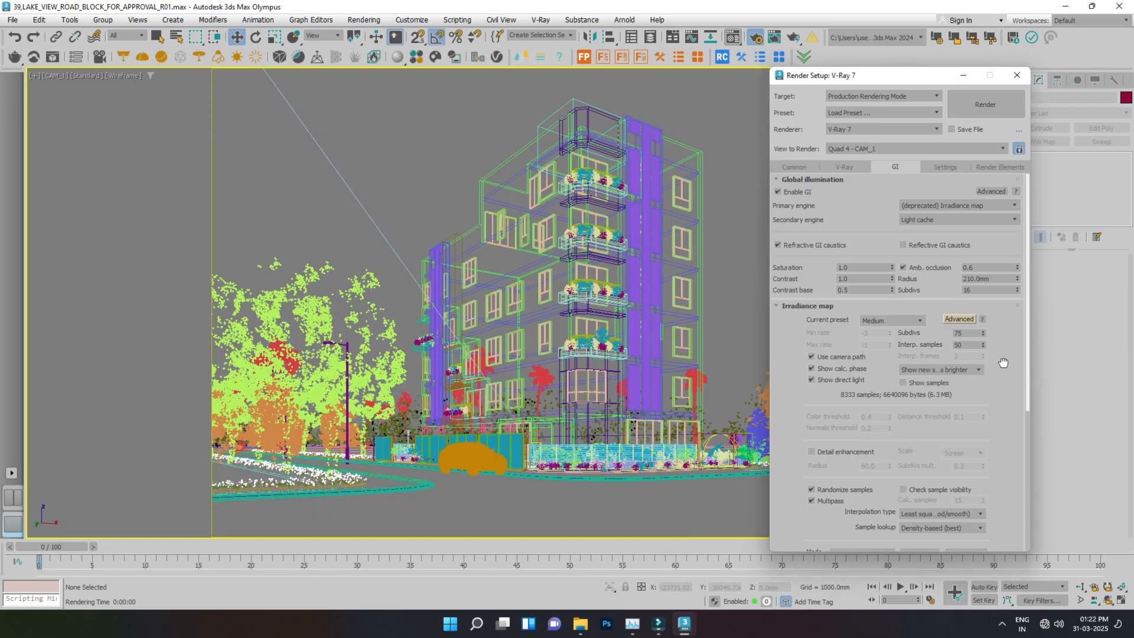
- Try Detail enhancement in the irradiance map settings and turn it back off
left_click_drag(1026, 342, 1029, 377)
left_click(812, 395)
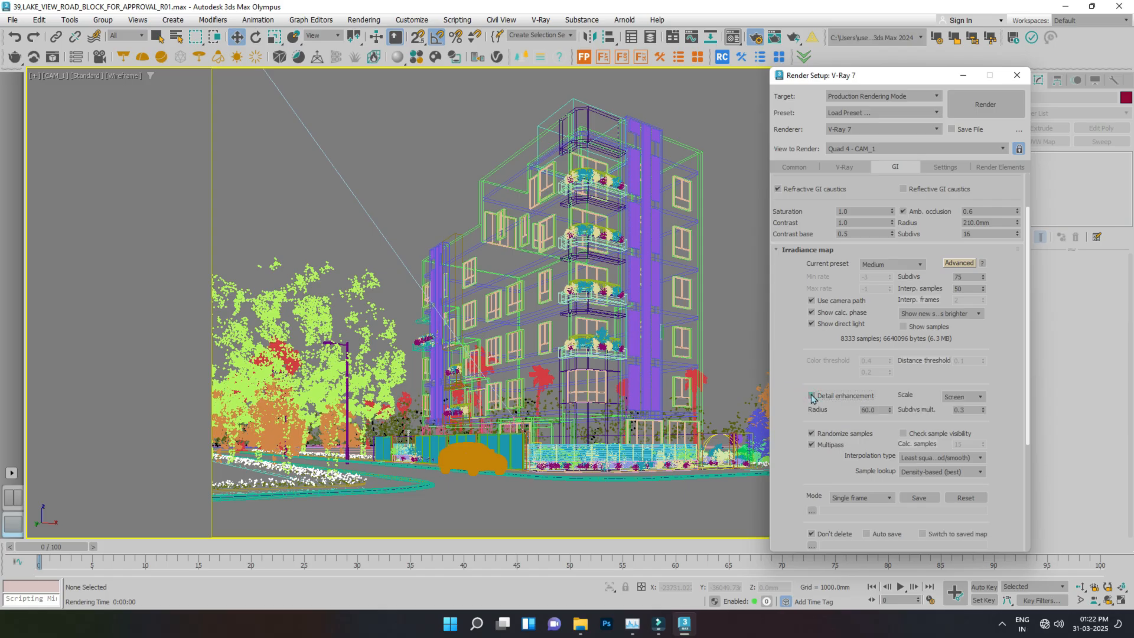
left_click(812, 396)
- Set the light cache subdivs to 1800
scroll(798, 385, "down", 3)
left_click_drag(792, 385, 802, 328)
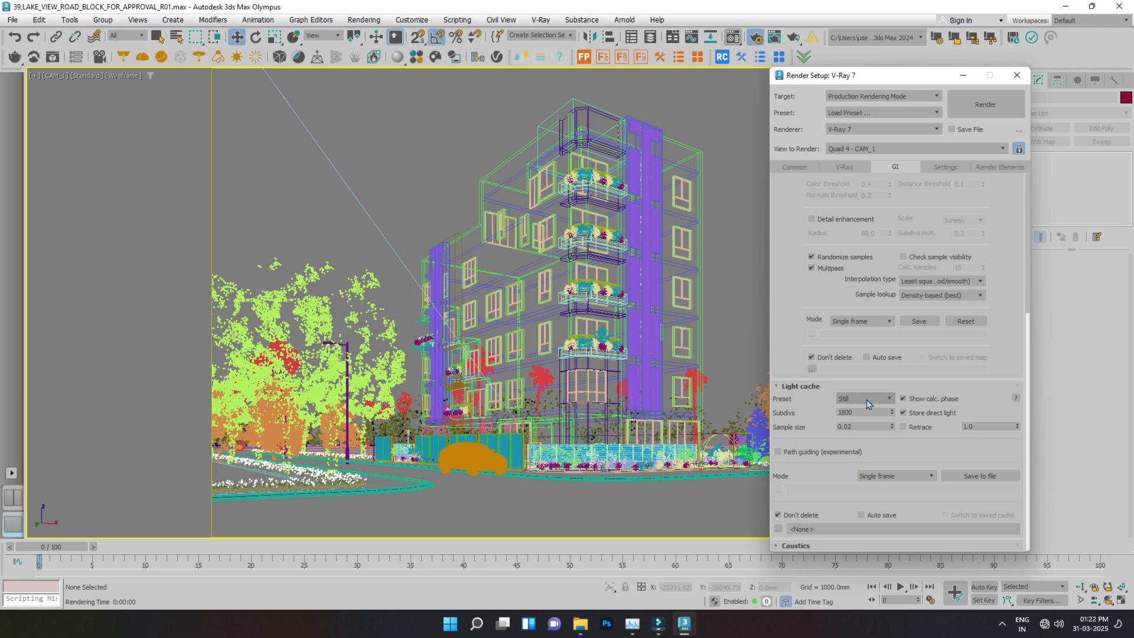
double_click(859, 413)
type("18")
left_click(837, 467)
left_click_drag(820, 468, 821, 443)
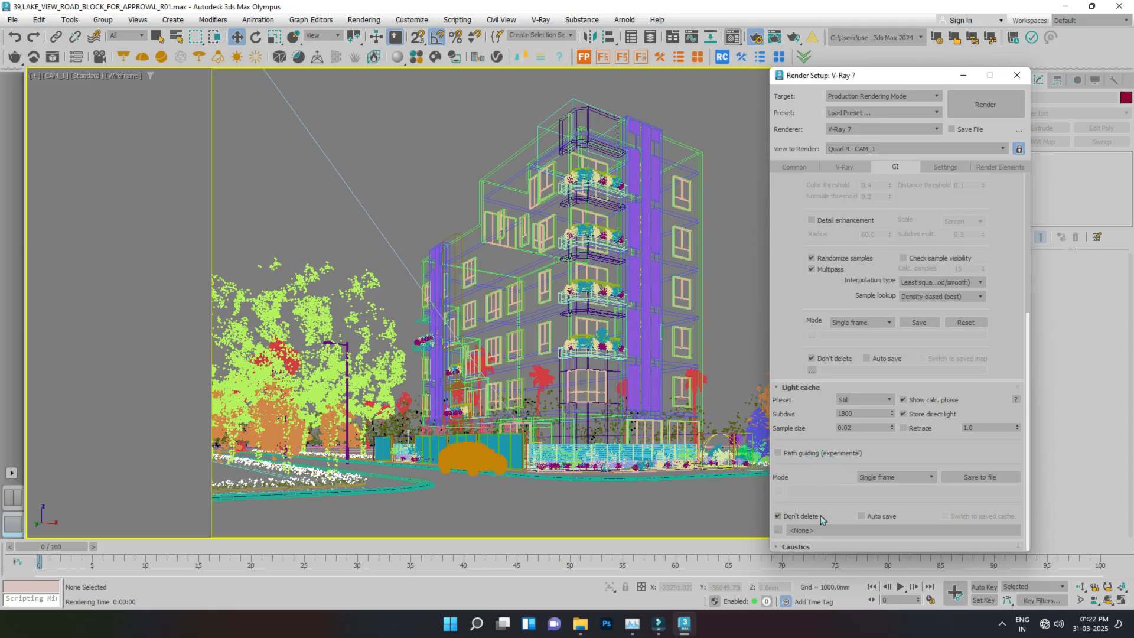
left_click(821, 473)
- Try enabling Caustics, view its calculation method choices, and turn Caustics back off
left_click(794, 546)
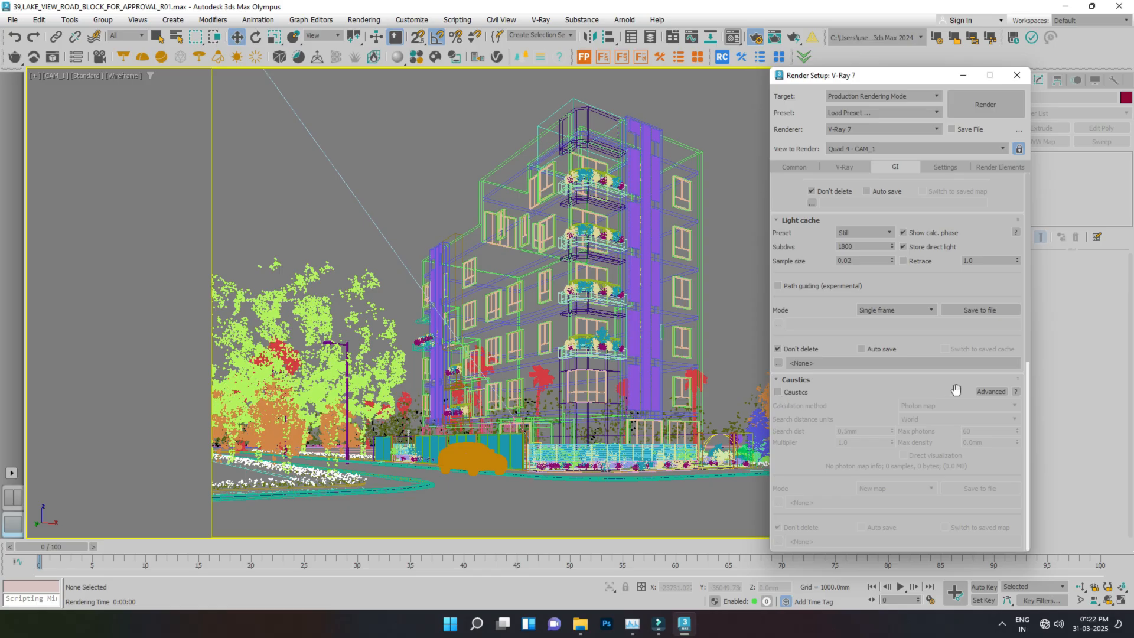
left_click(779, 392)
left_click(960, 406)
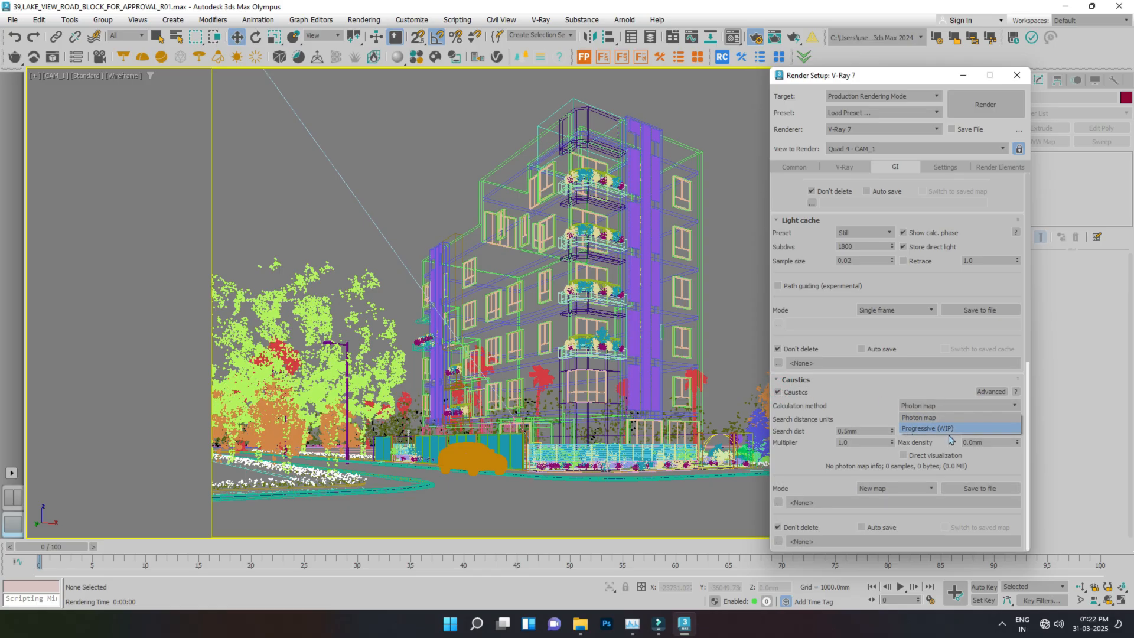
left_click(859, 406)
left_click(779, 392)
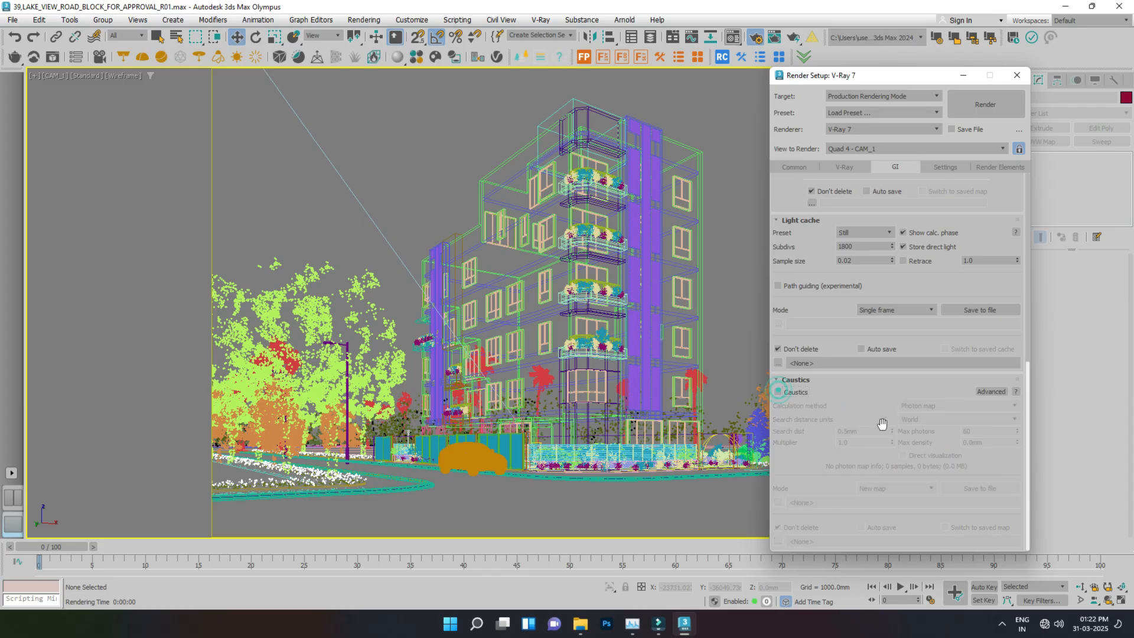
- Collapse the About V-Ray section of the renderer settings and set the System bucket sequence to Left->Right
left_click(945, 168)
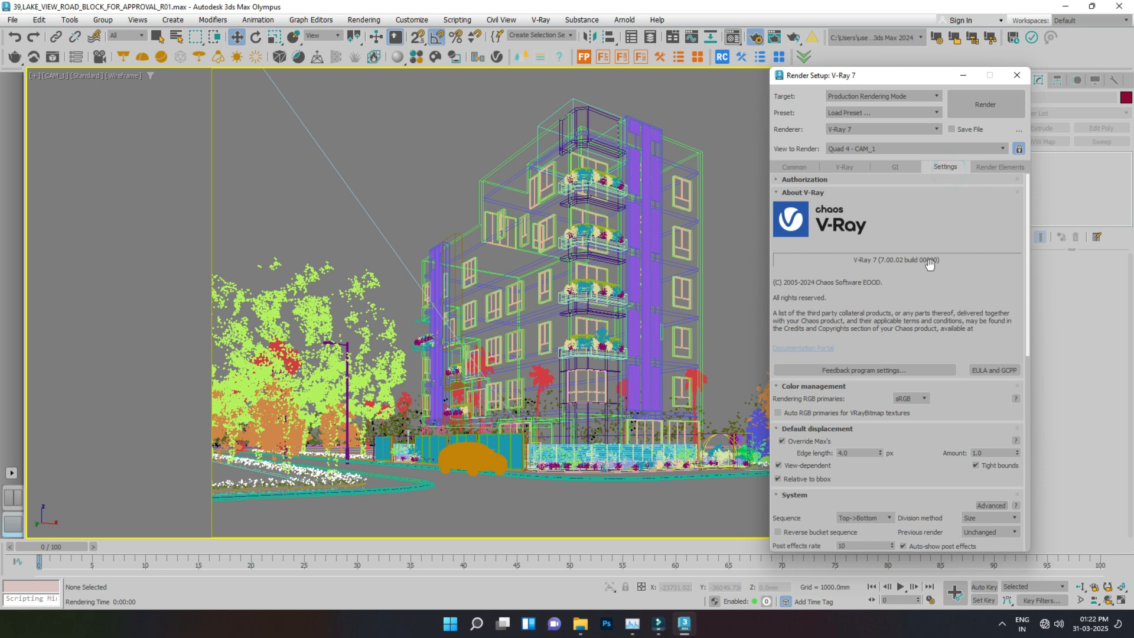
left_click(805, 193)
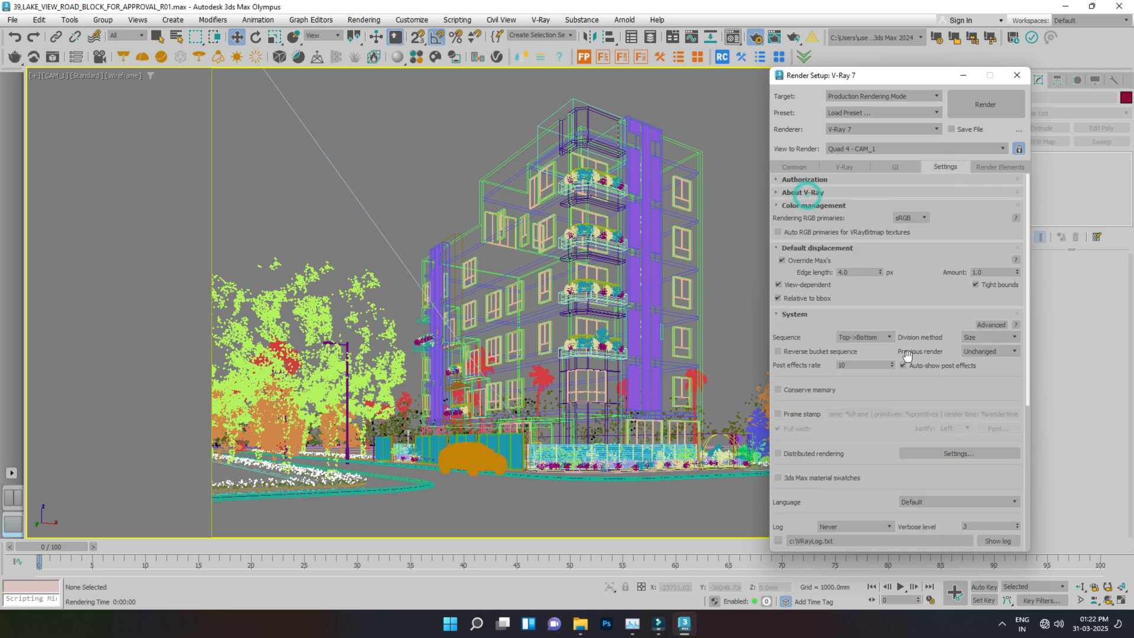
left_click(865, 340)
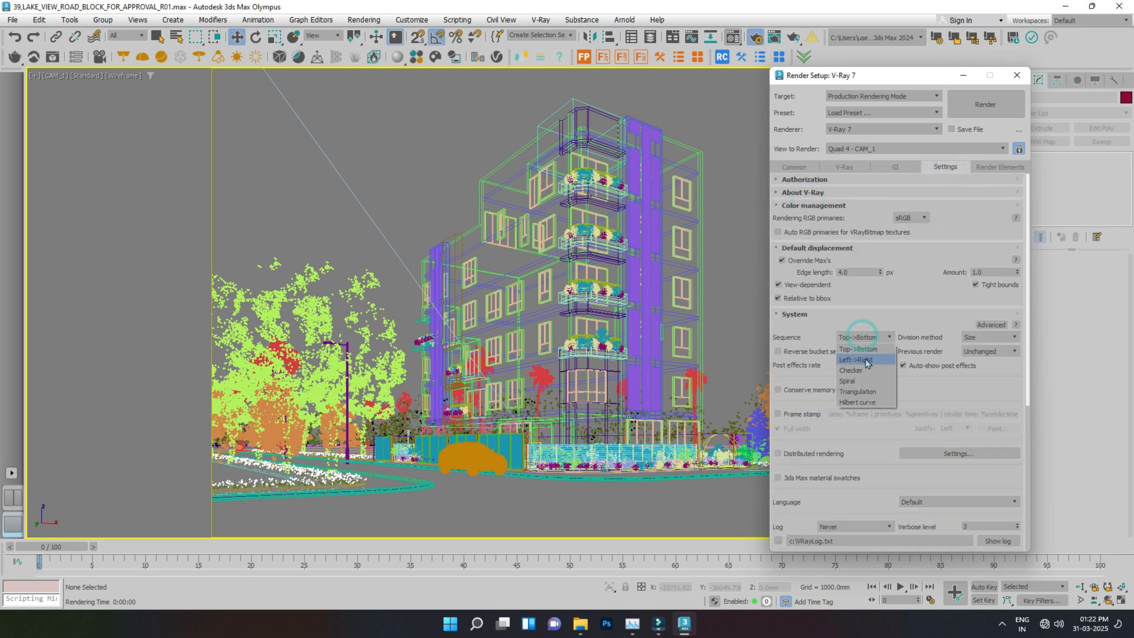
left_click(866, 360)
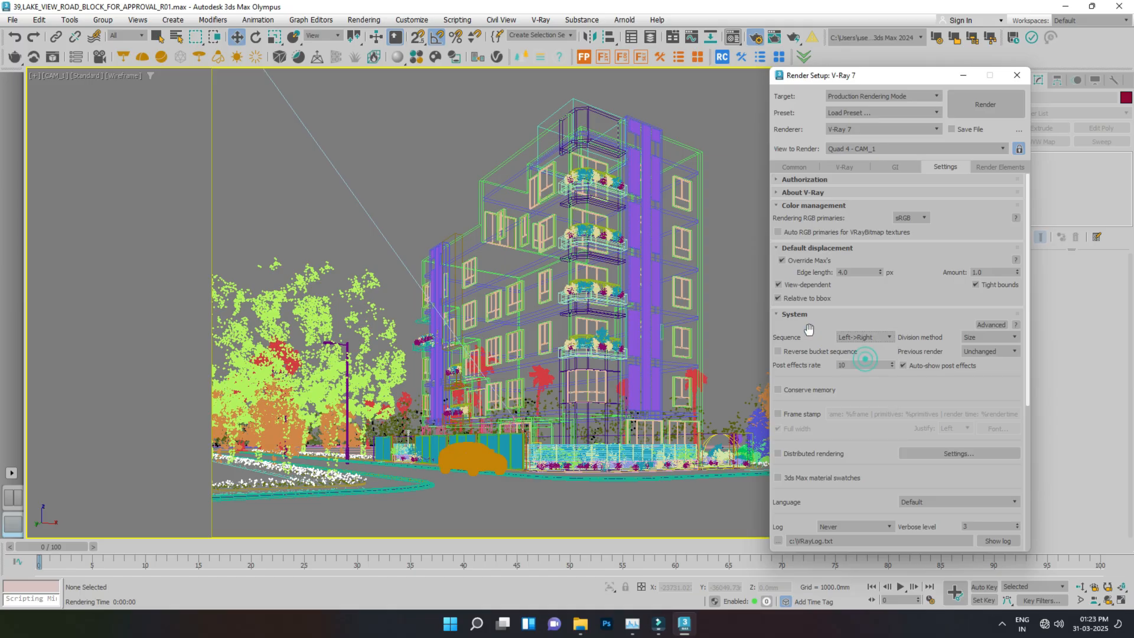
- Test-render the camera view with the Left->Right sequence, stop the render and set the sequence back to Top->Bottom
left_click(981, 96)
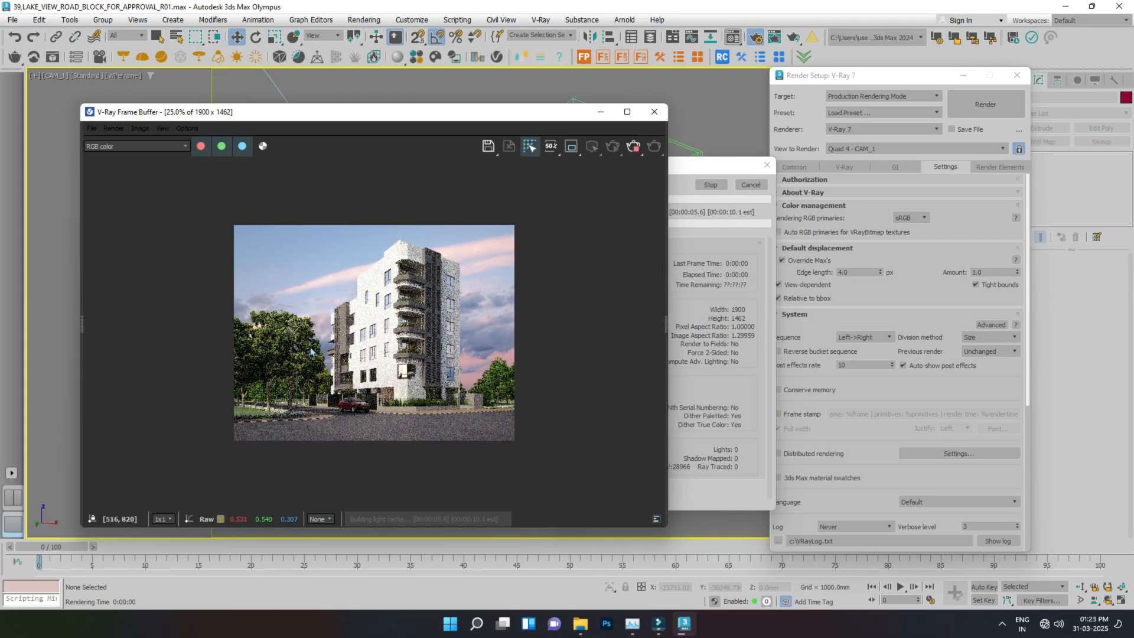
scroll(277, 350, "up", 1)
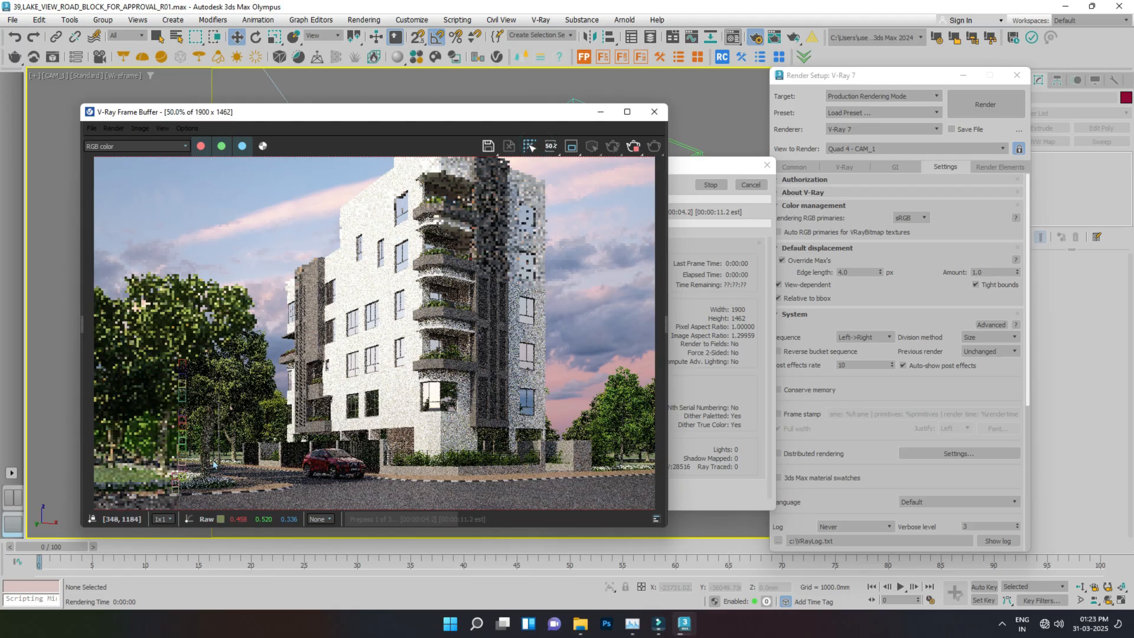
left_click(634, 146)
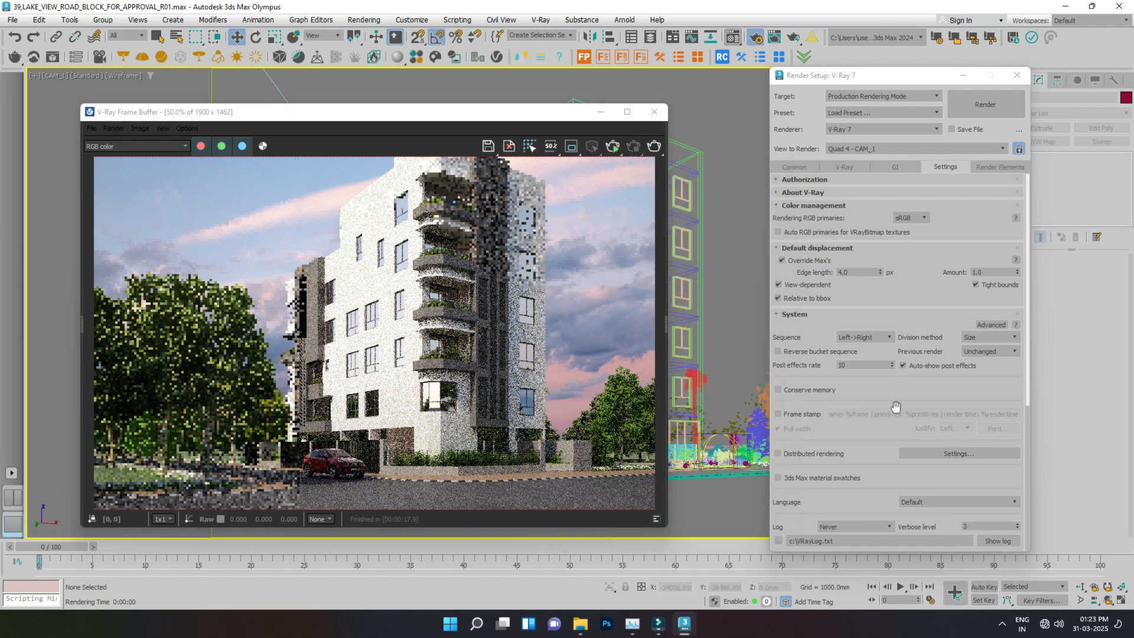
left_click(865, 336)
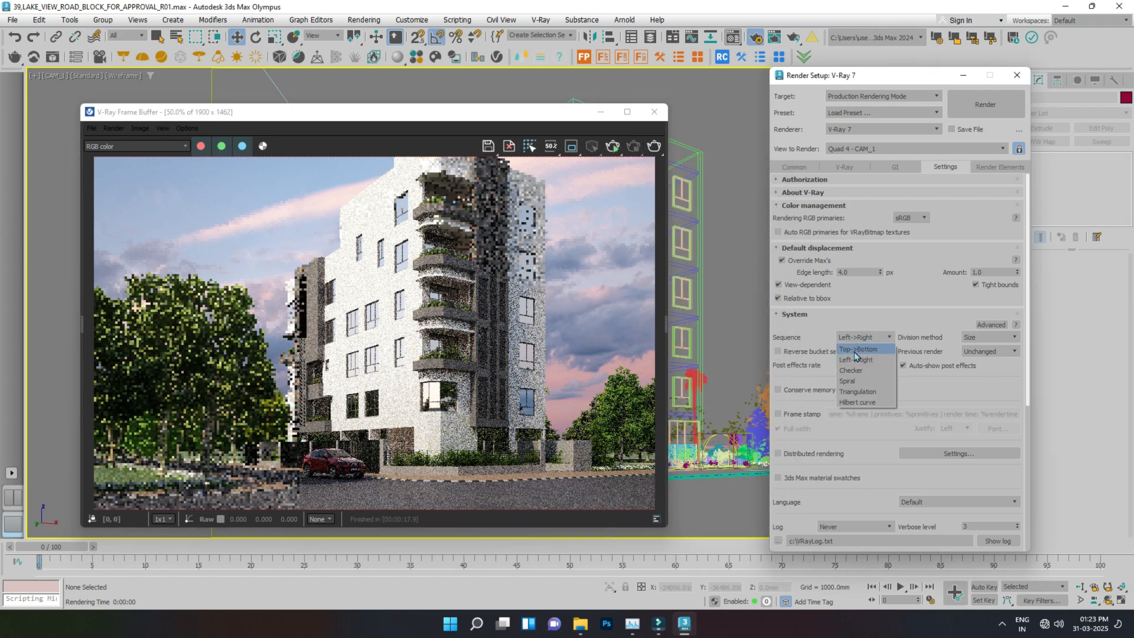
left_click(854, 350)
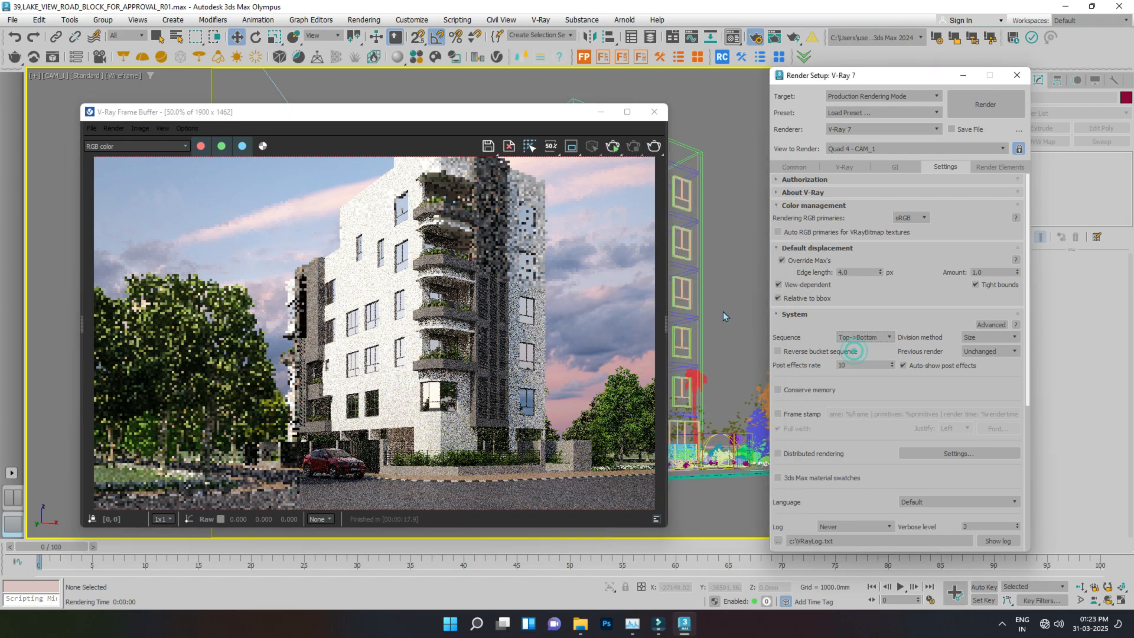
- Test-render the camera view with the Top->Bottom sequence, stop the render and set the System bucket sequence to Checker
left_click(652, 152)
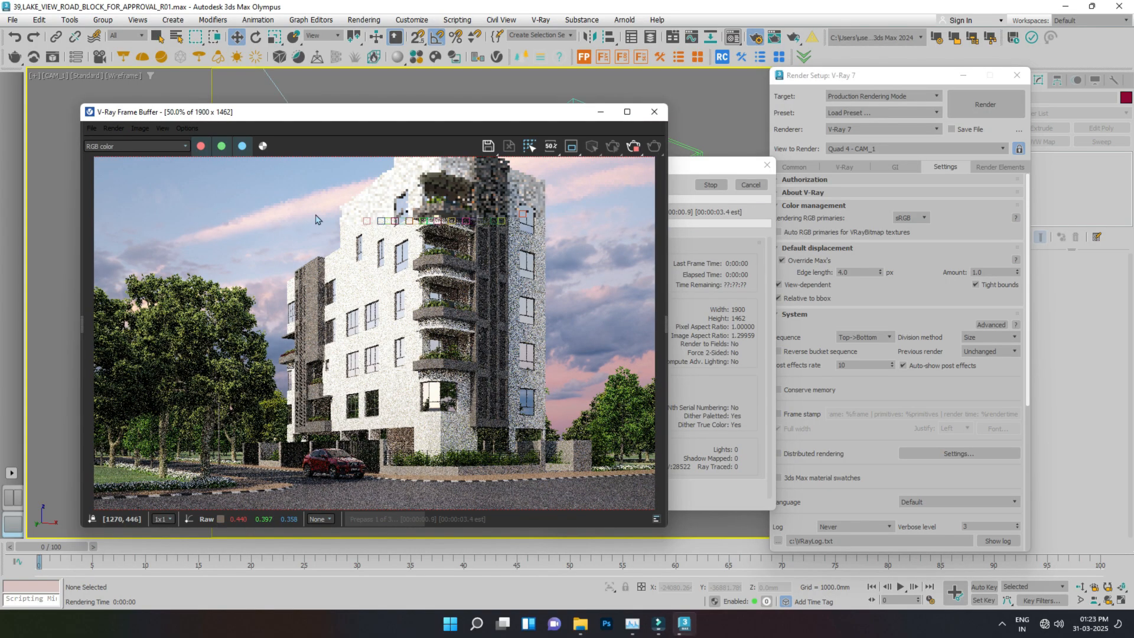
left_click(639, 142)
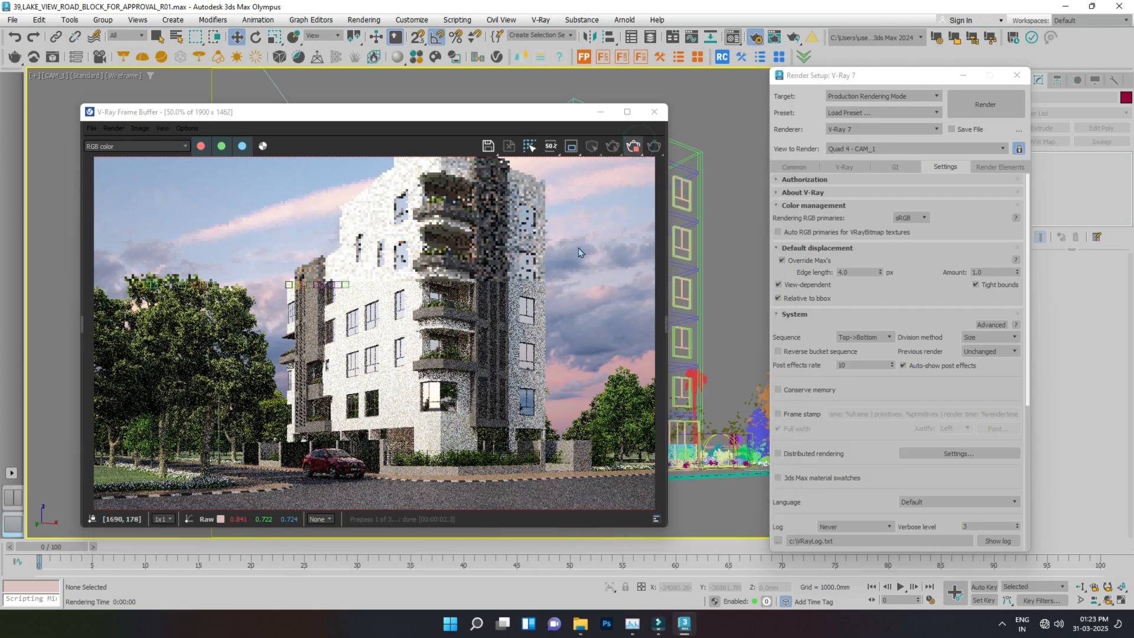
left_click(872, 339)
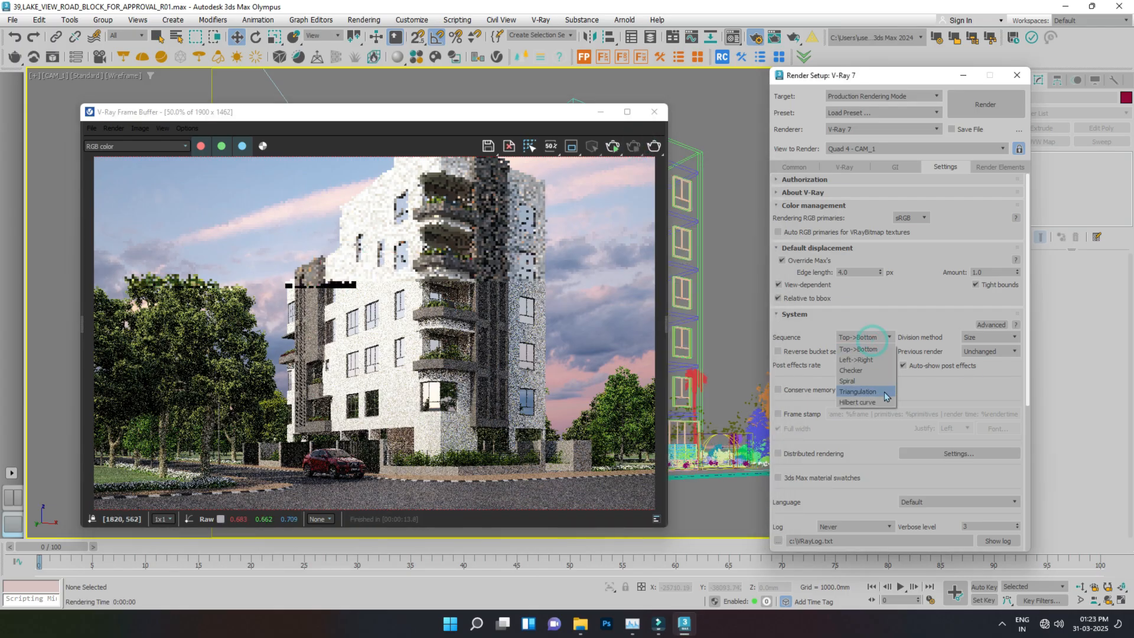
left_click(874, 374)
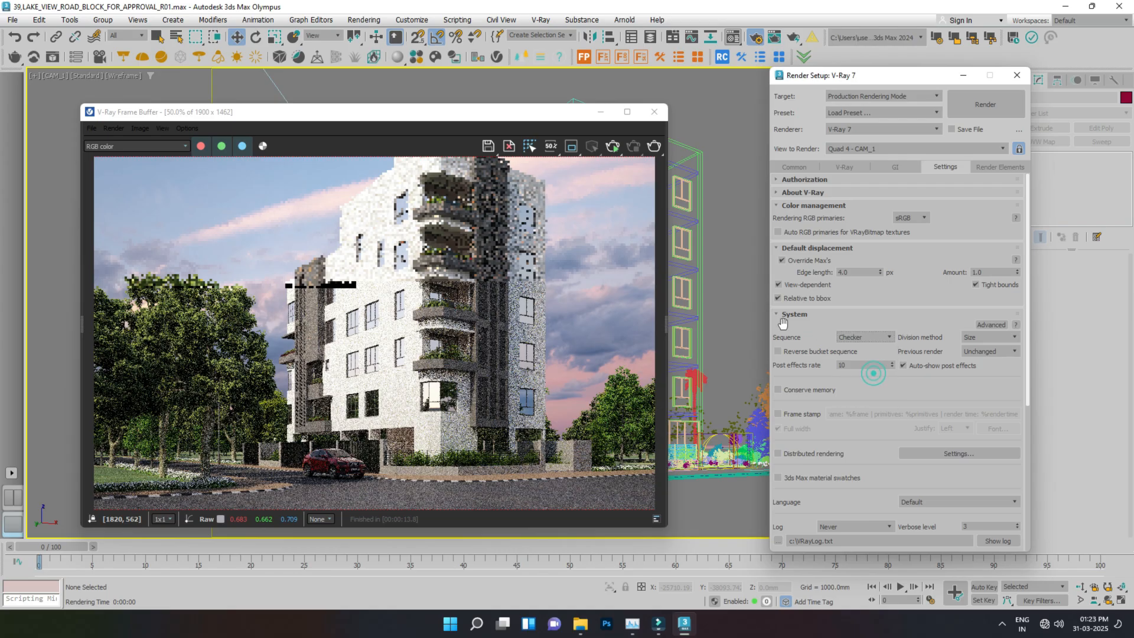
- Test-render the camera view with the Checker sequence, stop the render and set the sequence back to Top->Bottom
left_click(654, 149)
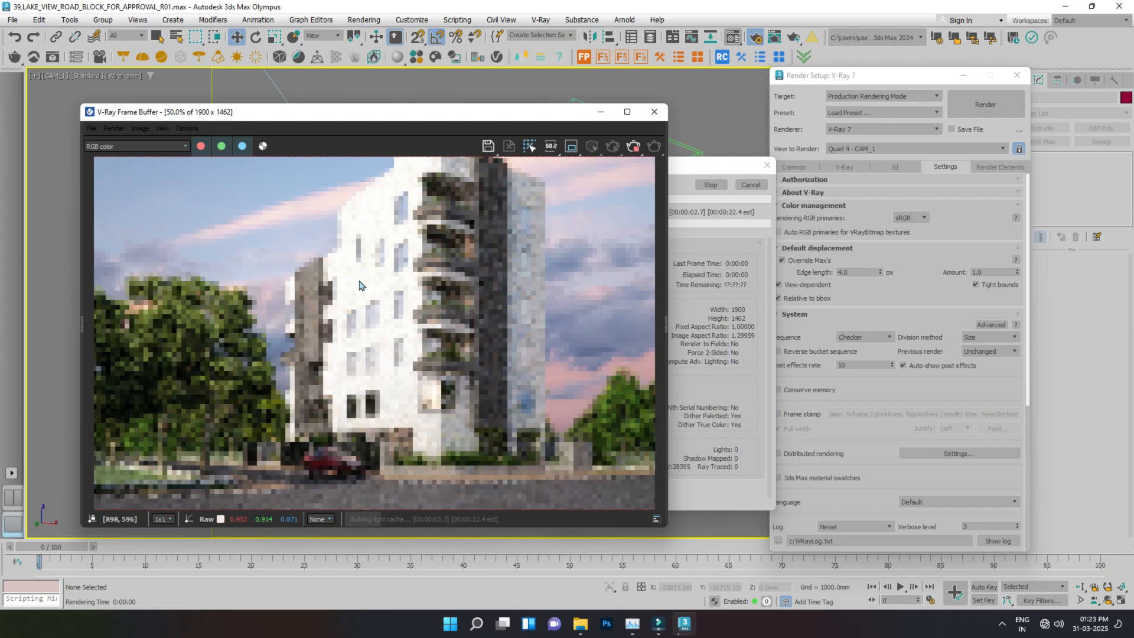
scroll(359, 285, "down", 1)
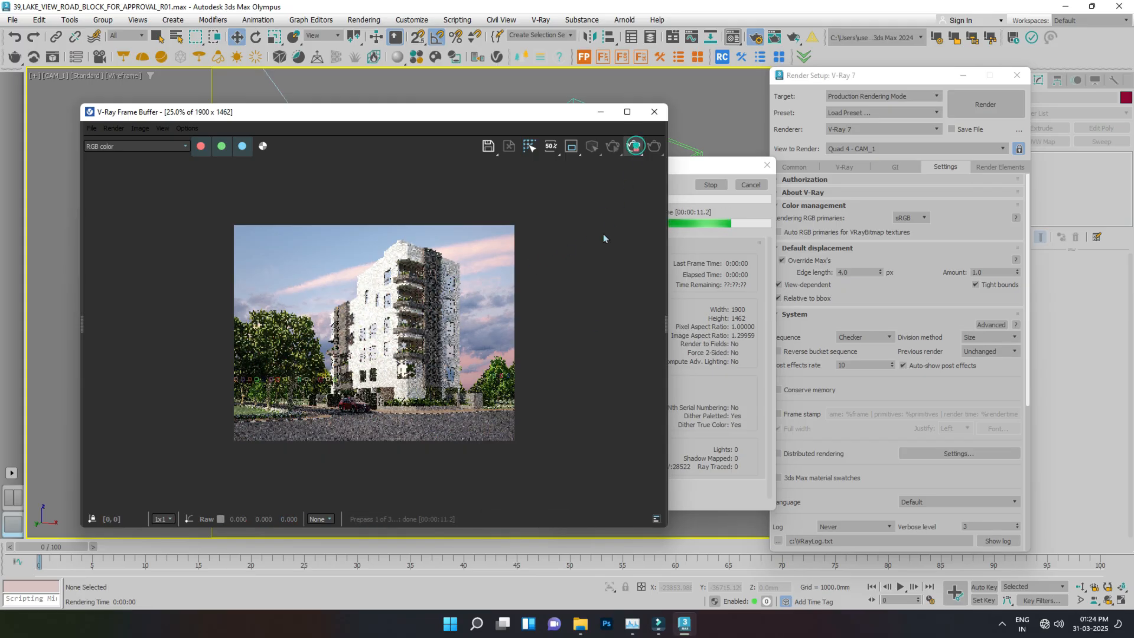
left_click(888, 337)
left_click(876, 400)
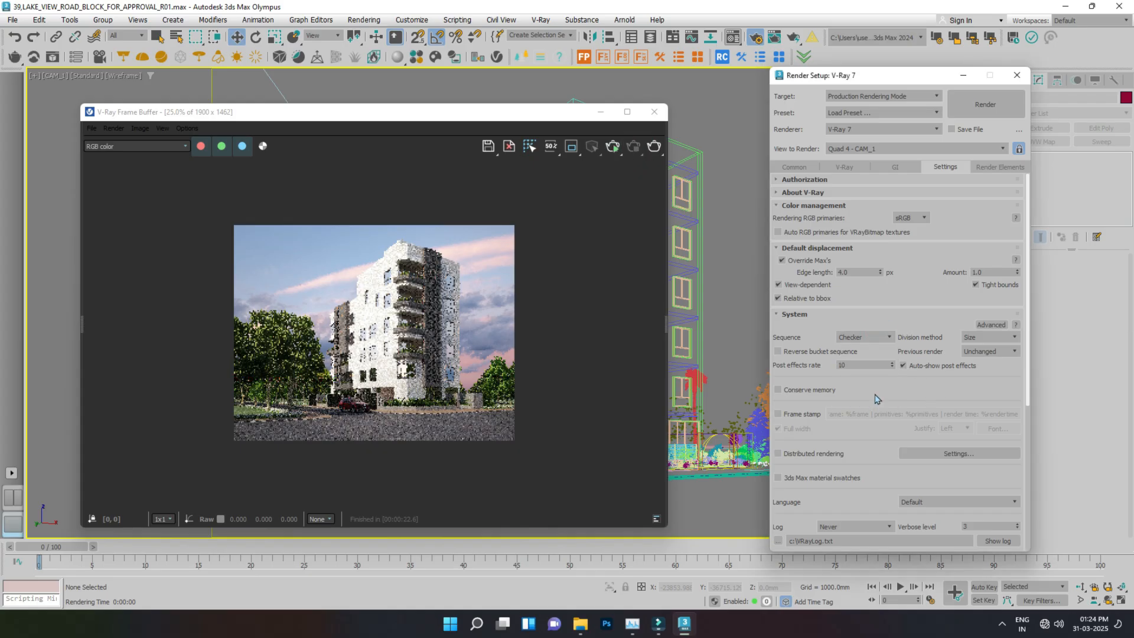
left_click(872, 338)
left_click(863, 348)
- Look through the remaining System settings and delete all existing render elements, from VRayAlpha to VRayLighting
left_click_drag(878, 393, 886, 330)
left_click_drag(856, 442, 865, 221)
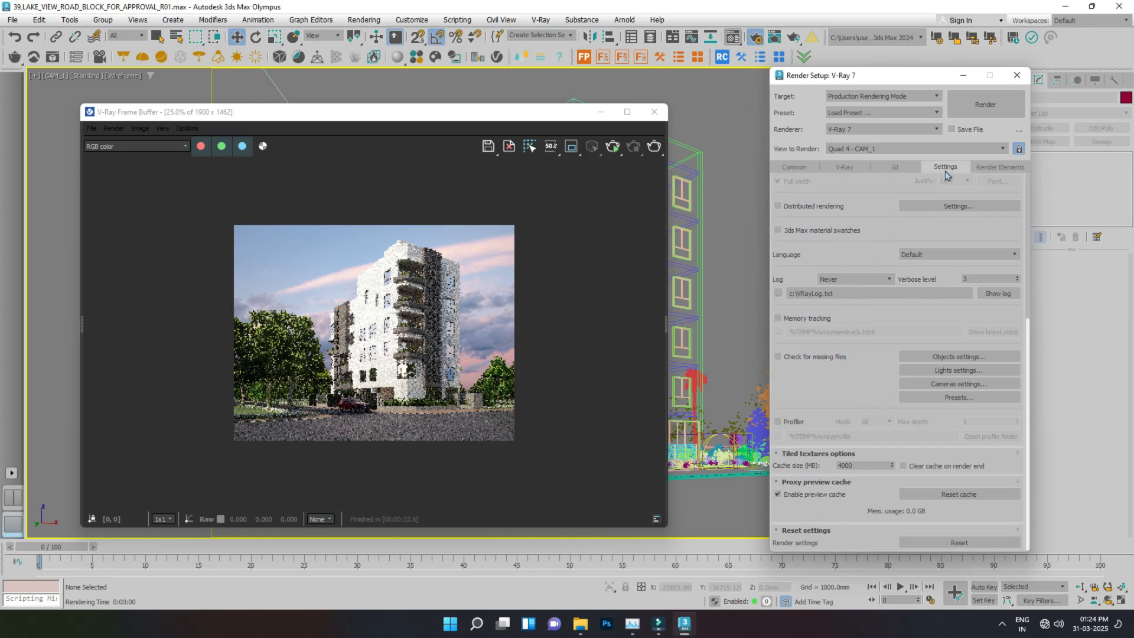
left_click(982, 166)
left_click(834, 235)
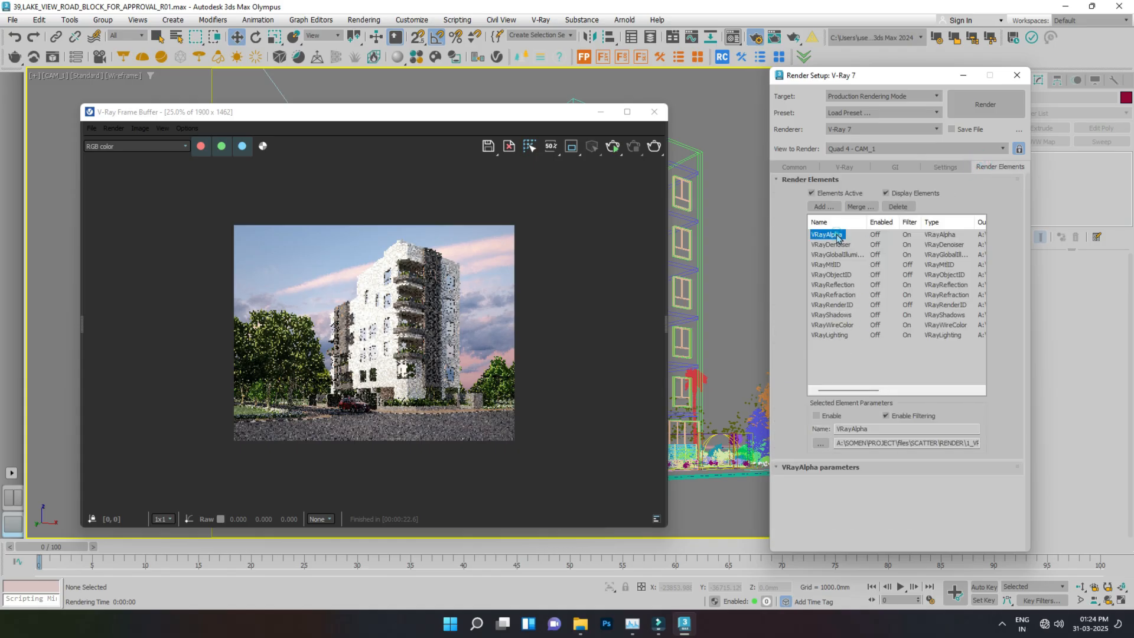
left_click(843, 336, "shift")
left_click(898, 207)
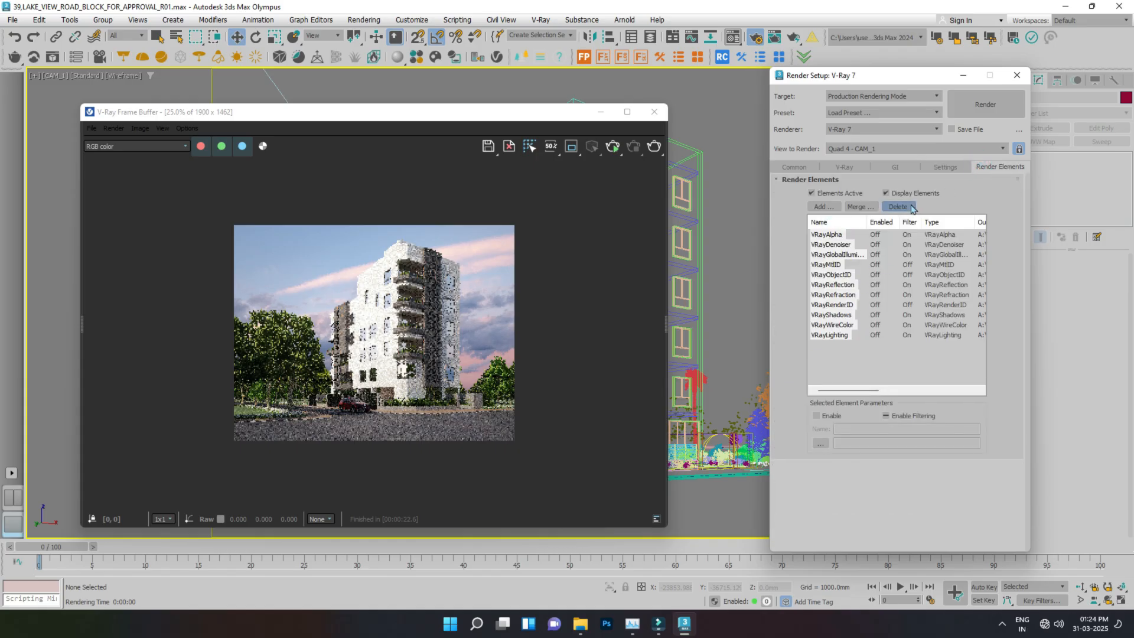
- View the Alpha, VRayGlobalIllumination and VRayObjectID channels of the last render, return to RGB color and dismiss the list of addable elements
left_click(827, 207)
left_click(120, 148)
left_click(112, 169)
left_click(129, 147)
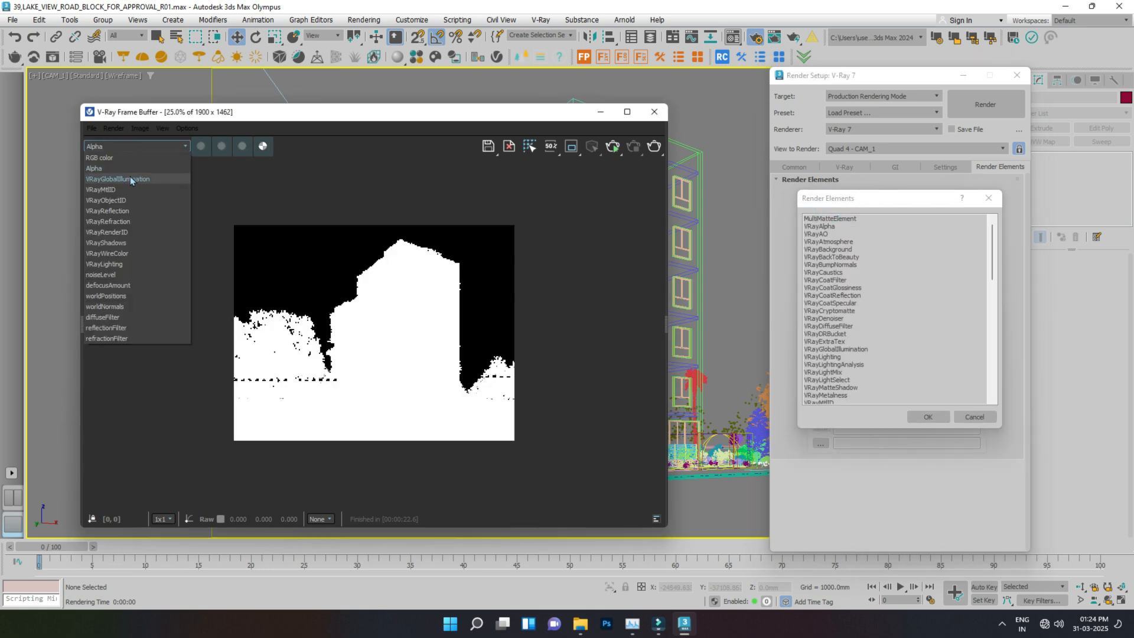
left_click(130, 176)
left_click(130, 152)
left_click(128, 195)
left_click(136, 148)
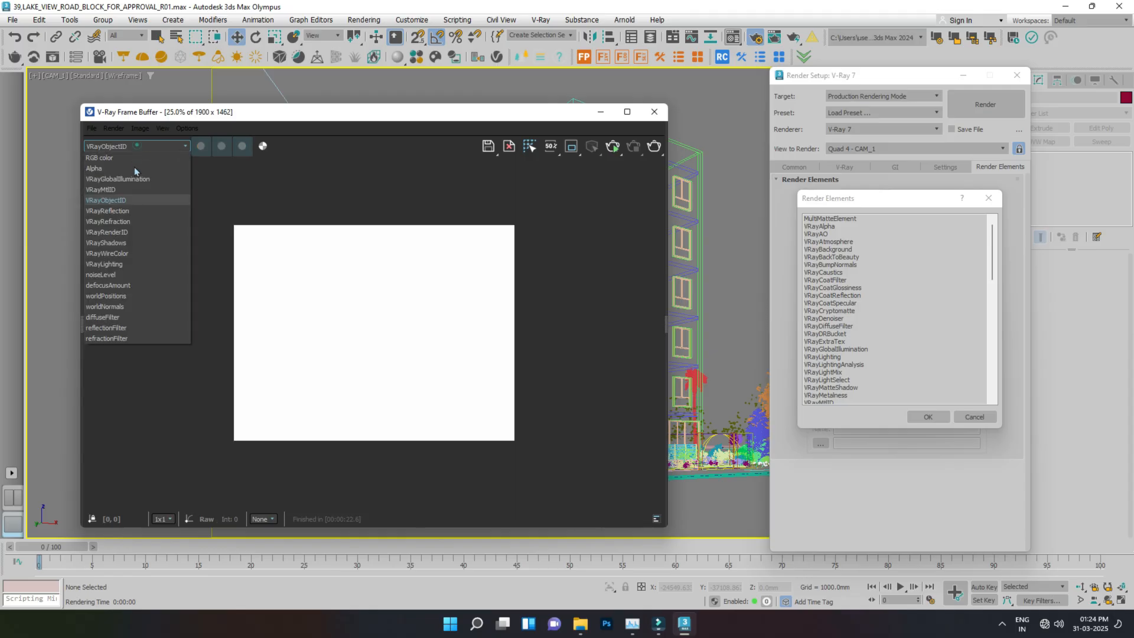
left_click(125, 157)
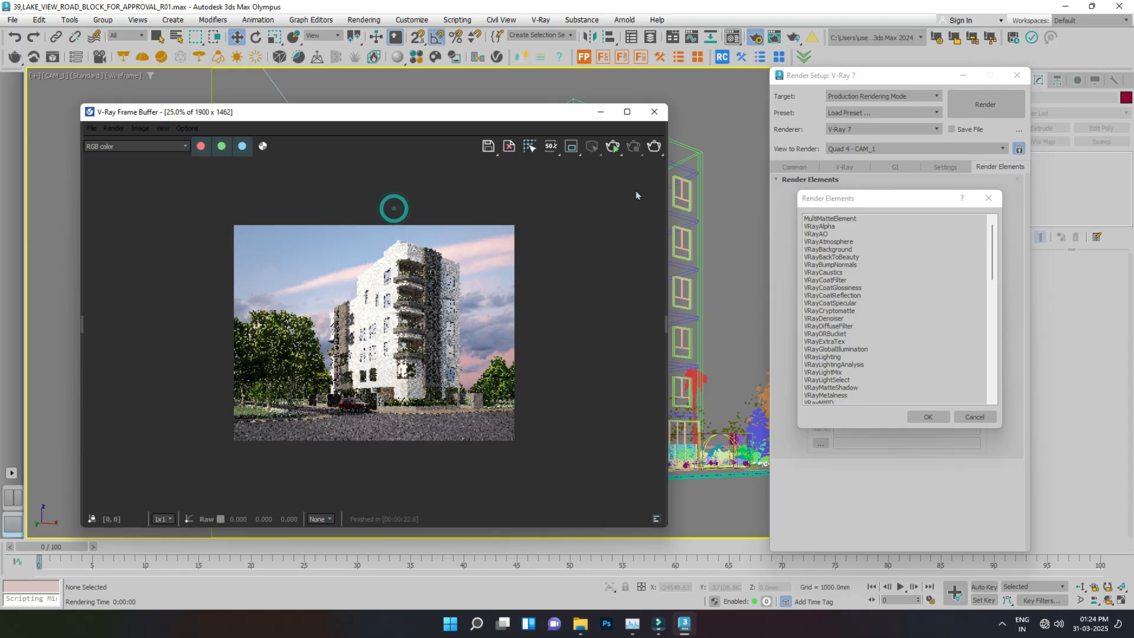
left_click(974, 417)
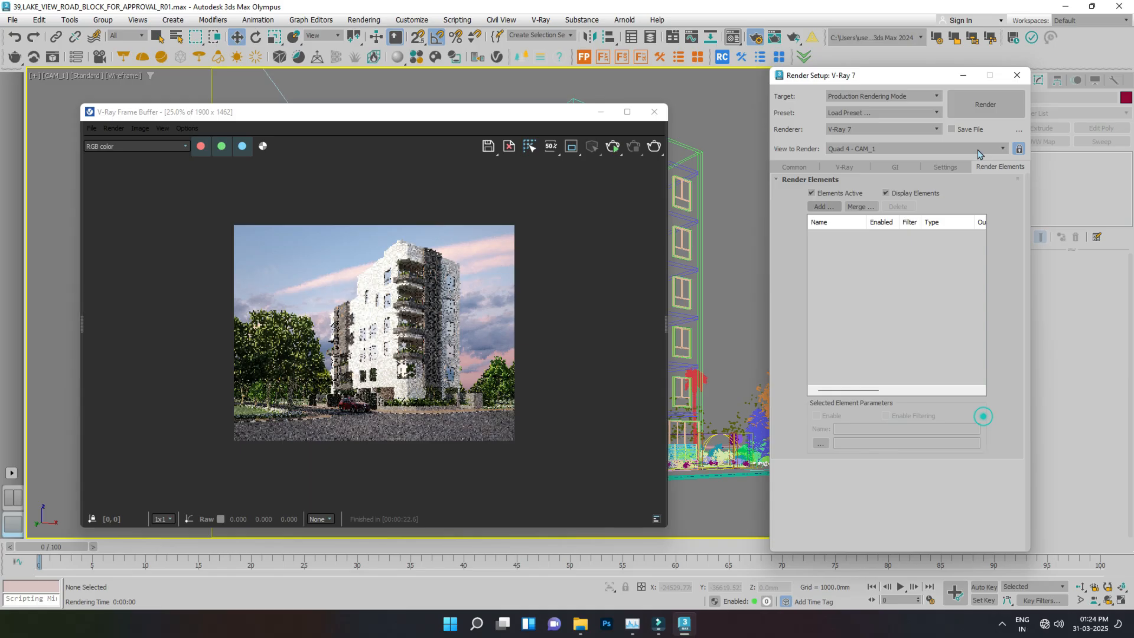
- Test-render the camera view without render elements, stop it and compare the Alpha channel with RGB color in the frame buffer
left_click(975, 104)
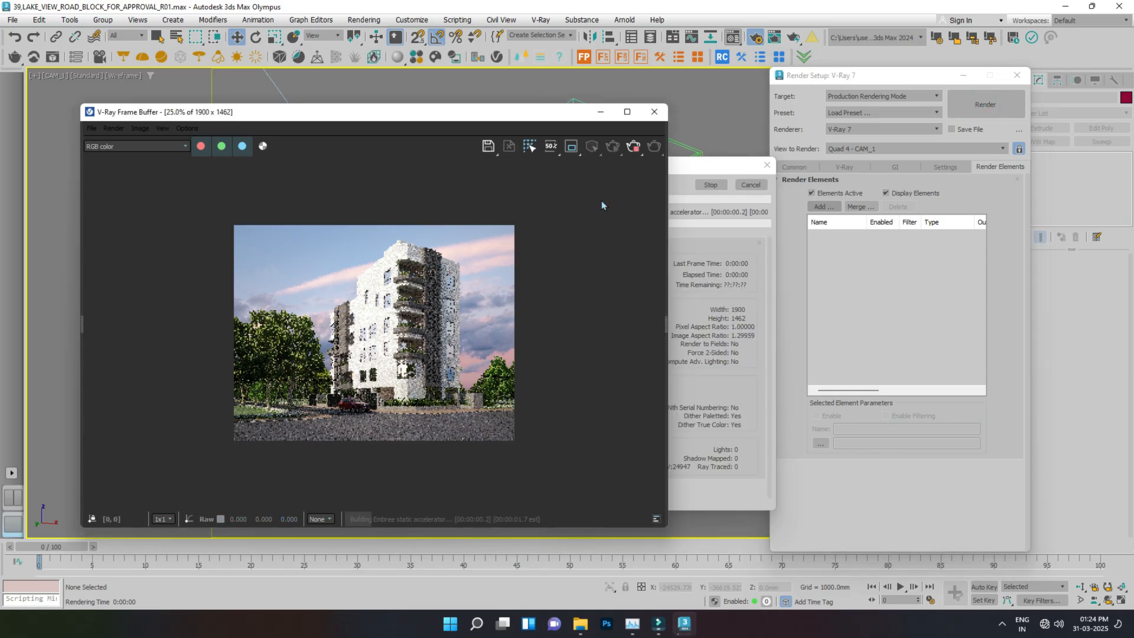
left_click(636, 148)
left_click(143, 147)
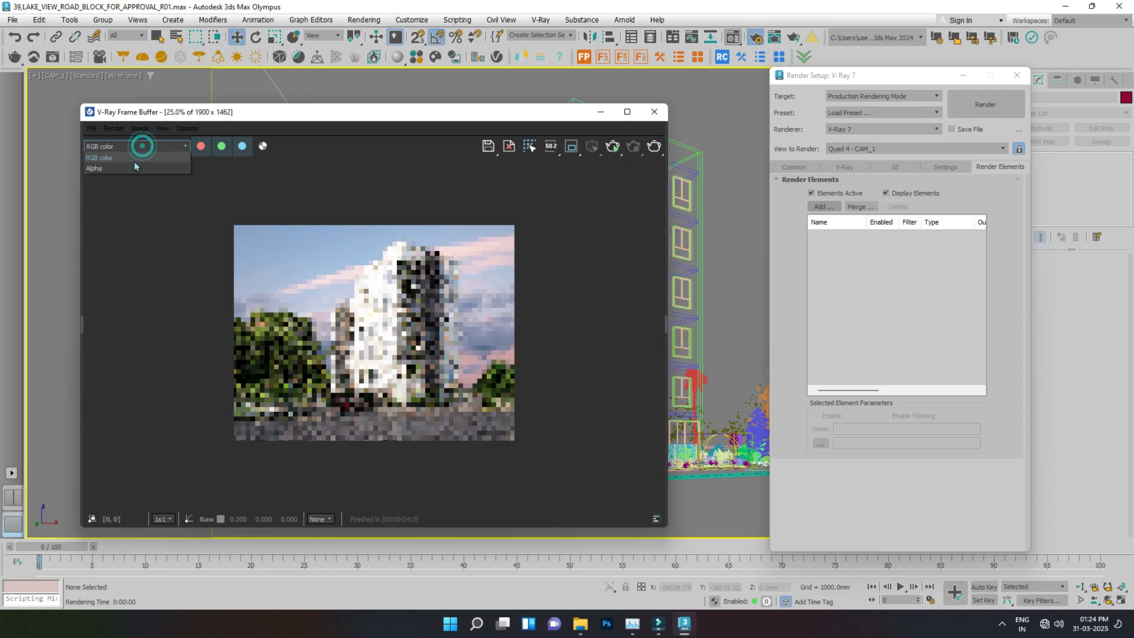
left_click(119, 162)
left_click(122, 148)
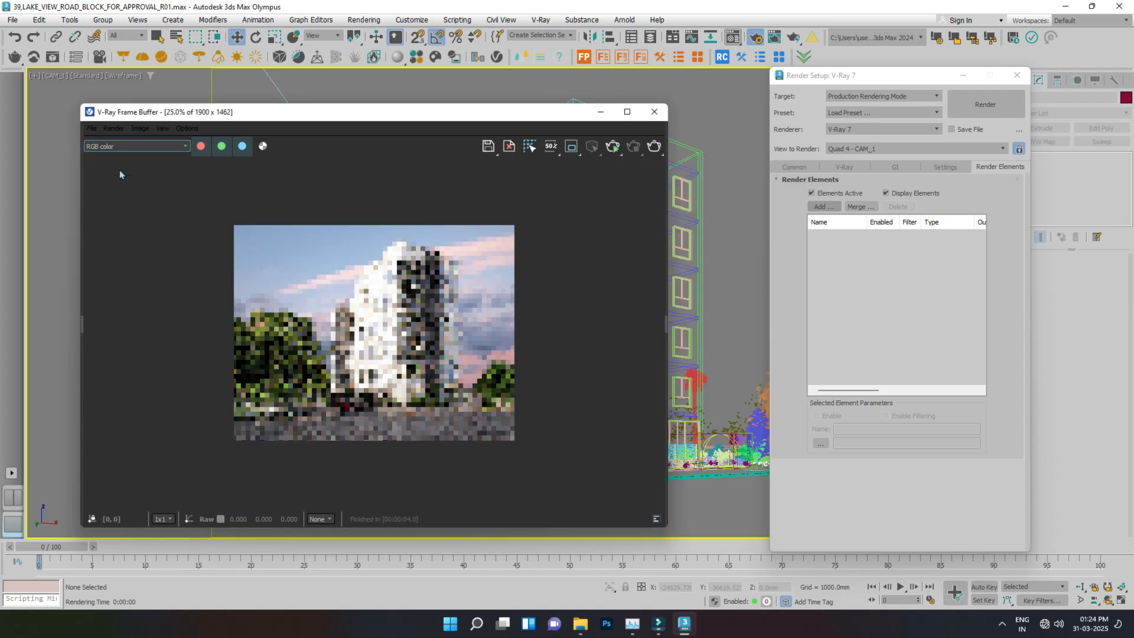
left_click(119, 168)
left_click(156, 149)
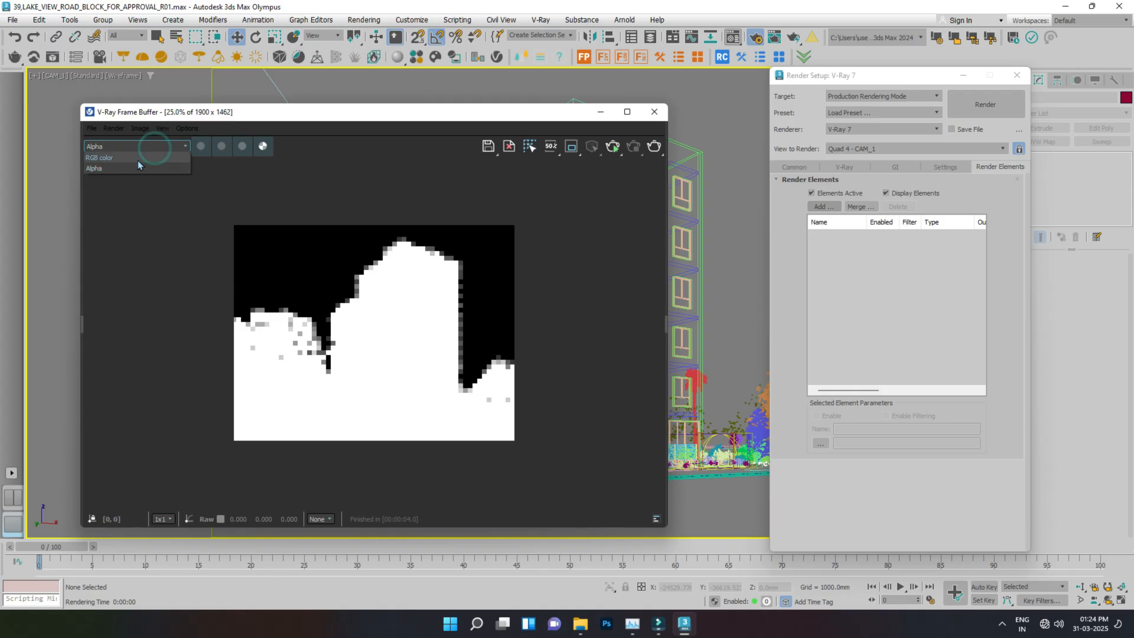
left_click(141, 157)
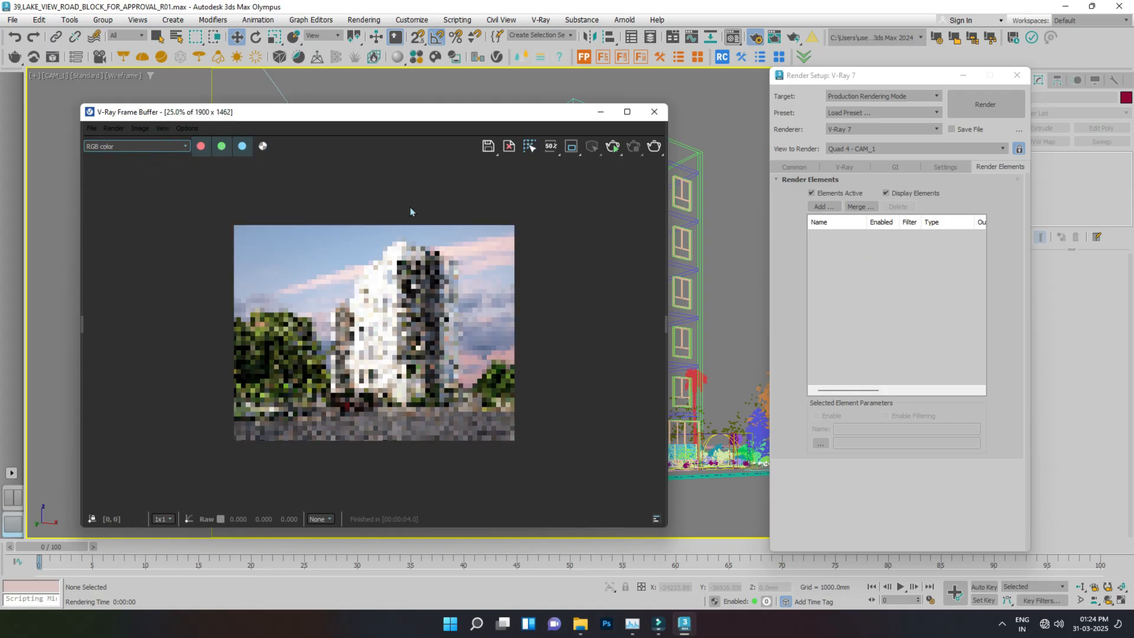
- Start adding render elements, selecting VRayAlpha, VRayDenoiser, VRayGlobalIllumination, VRayLighting and VRayMtlID from the list
left_click(821, 206)
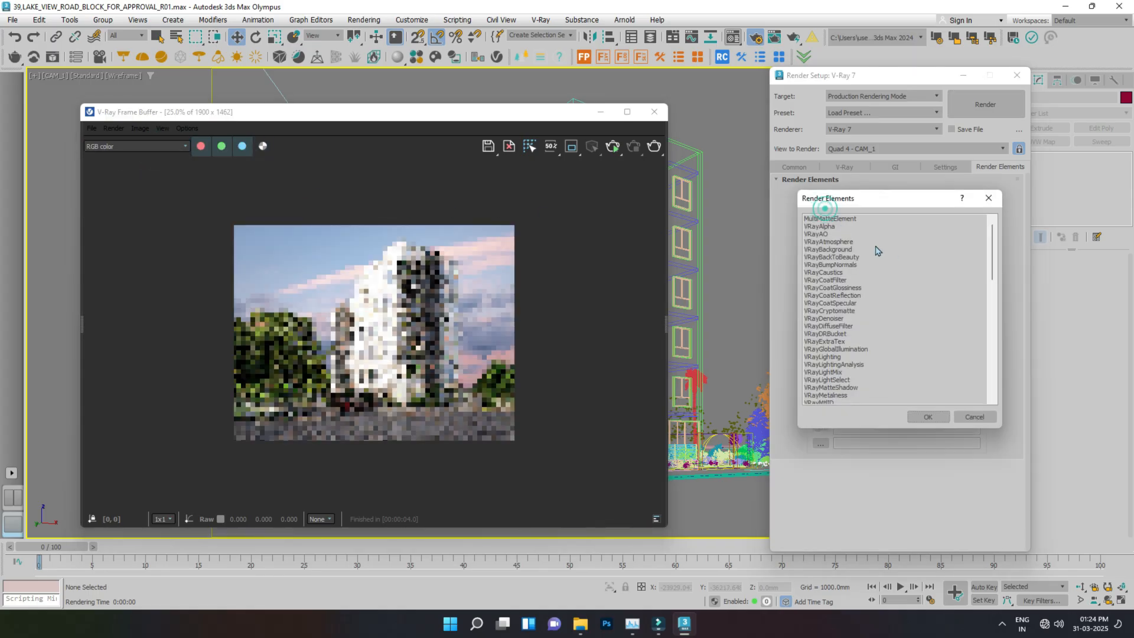
left_click(826, 228)
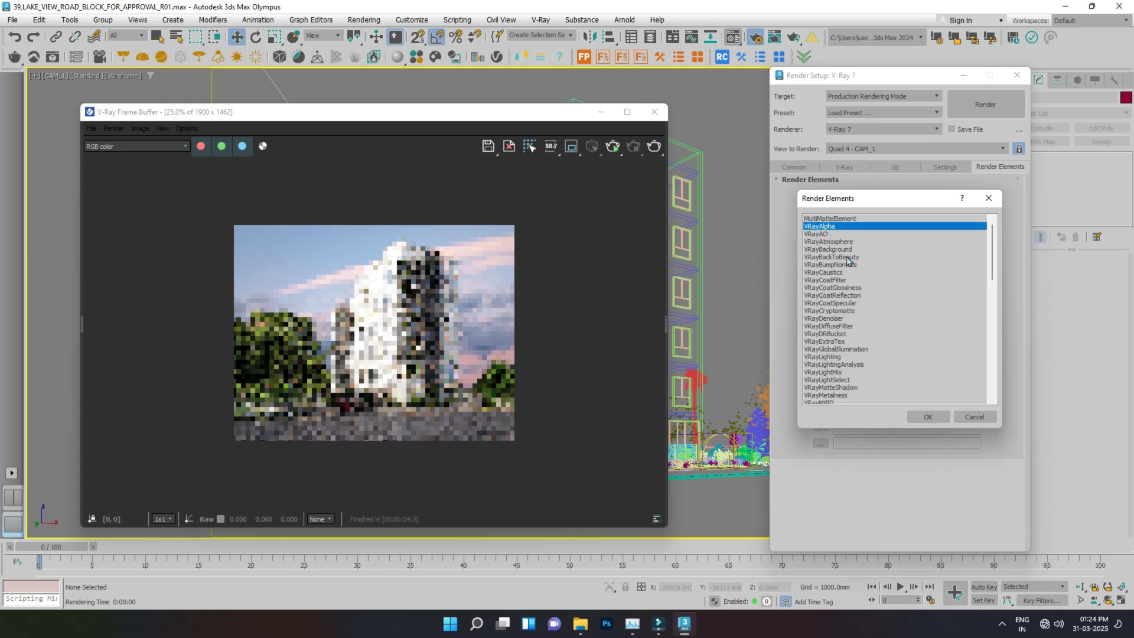
left_click(830, 319, "ctrl")
left_click(835, 349, "ctrl")
left_click(836, 357, "ctrl")
scroll(850, 345, "down", 2)
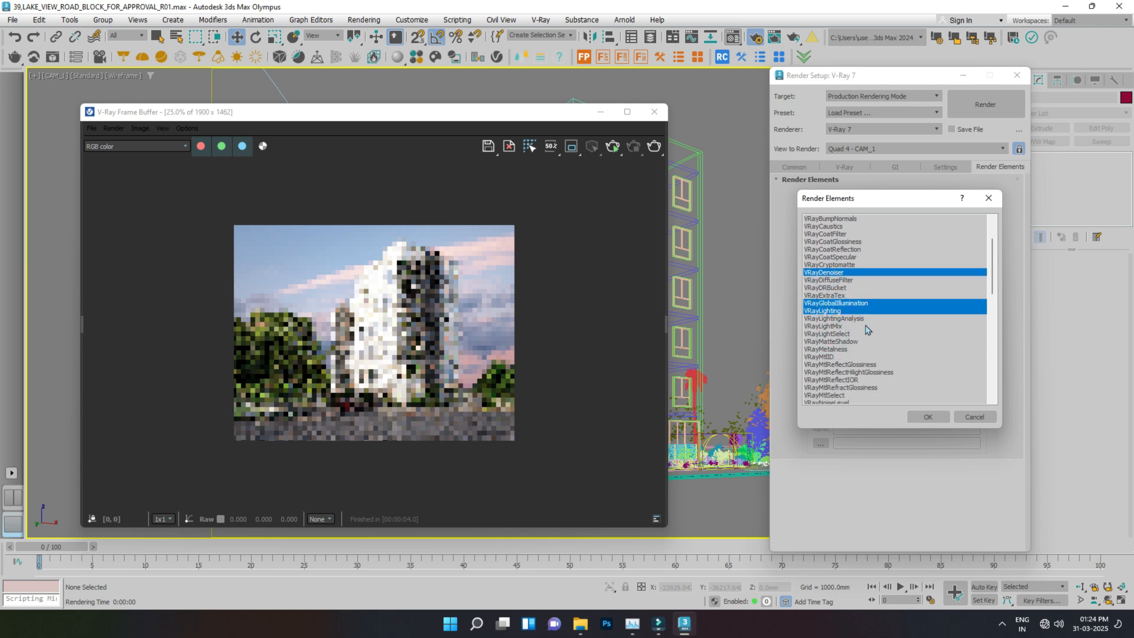
left_click(837, 357, "ctrl")
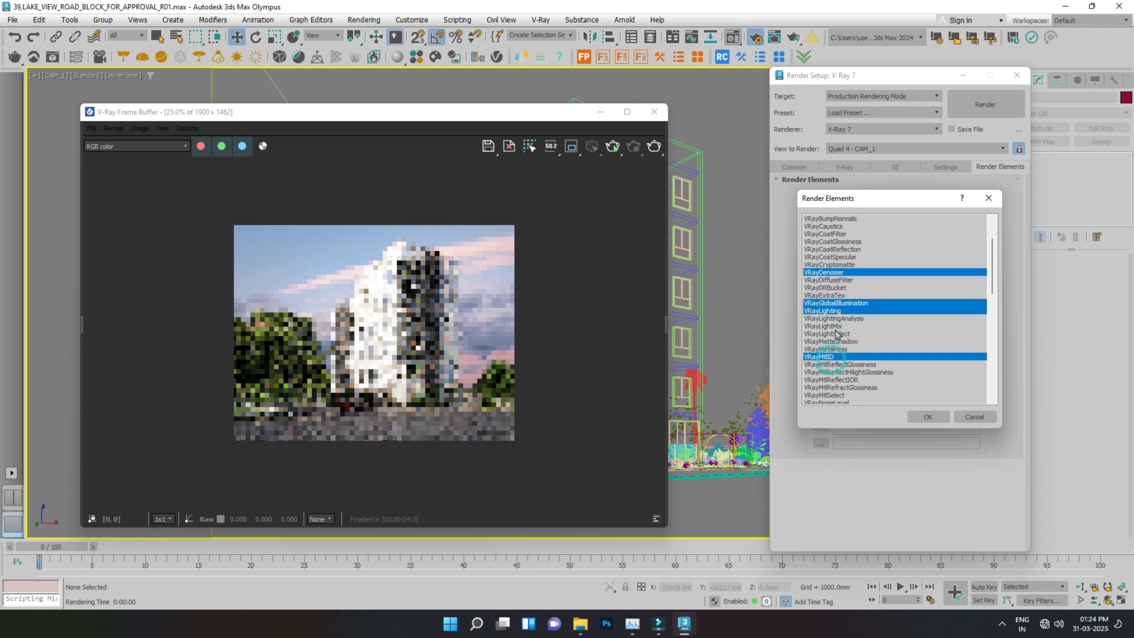
- Include VRayObjectID, VRayReflection and VRayRefraction in the selection of render elements
scroll(841, 330, "down", 4)
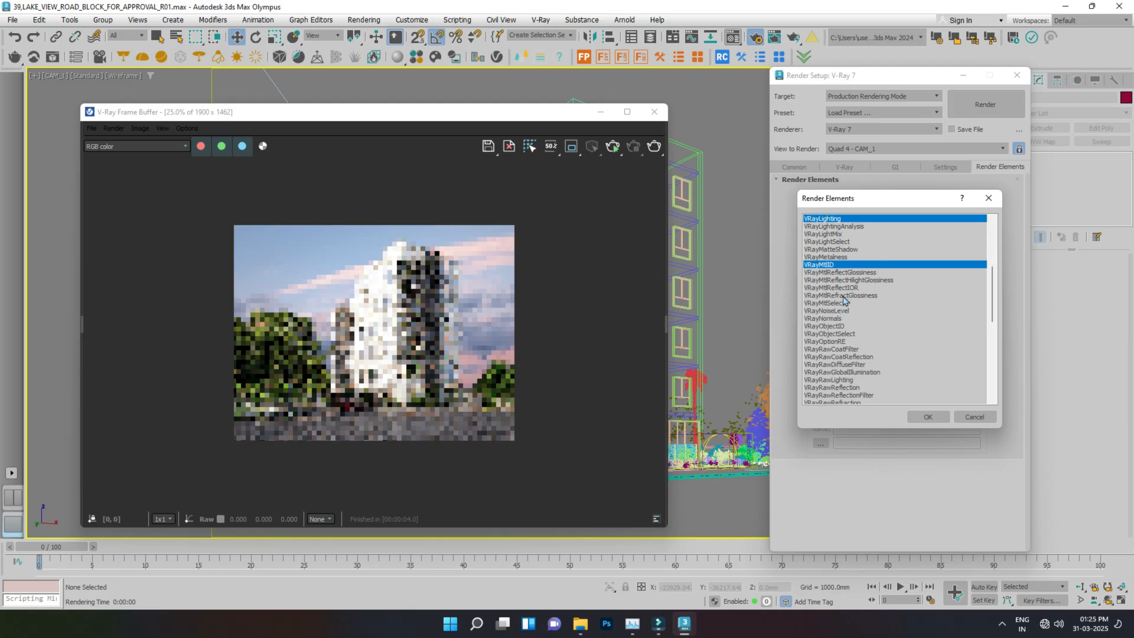
left_click(836, 327, "ctrl")
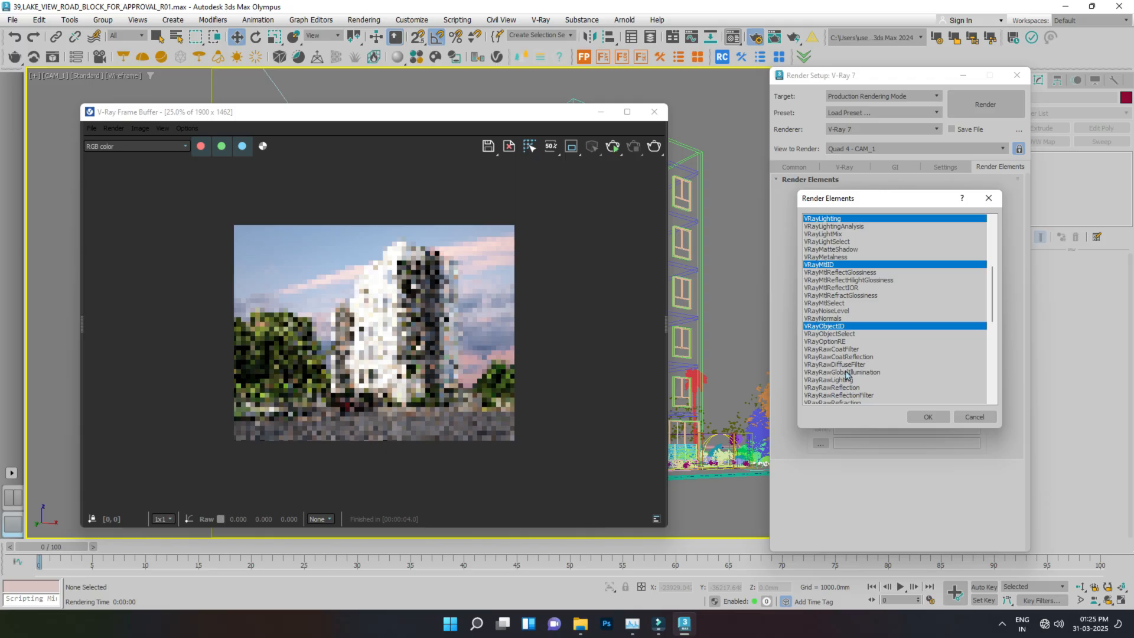
scroll(847, 348, "down", 3)
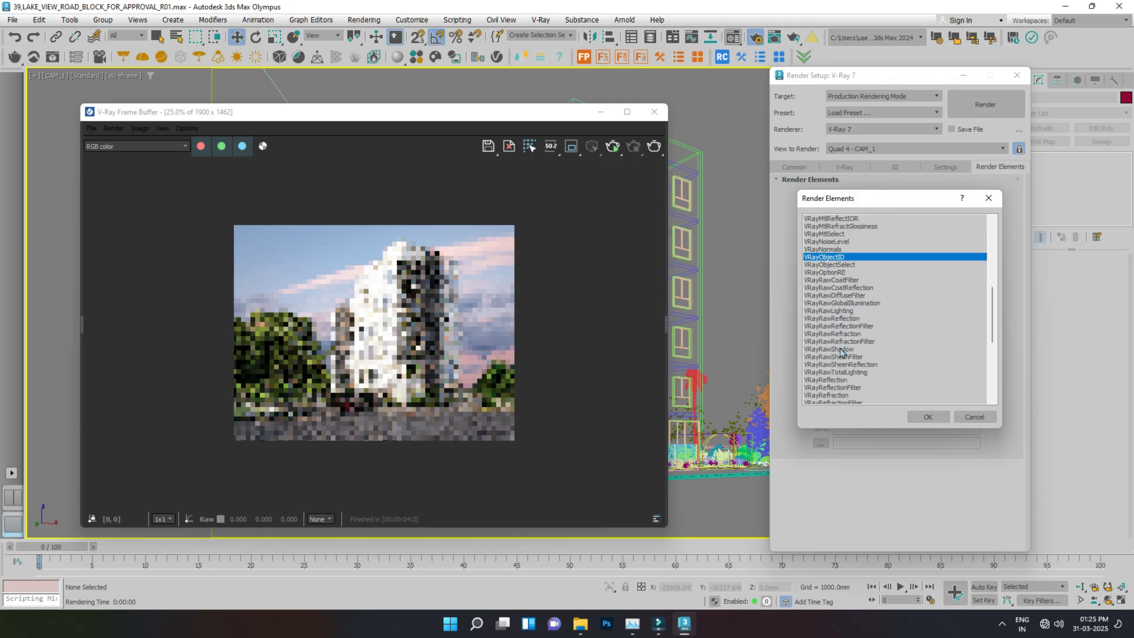
left_click(833, 381, "ctrl")
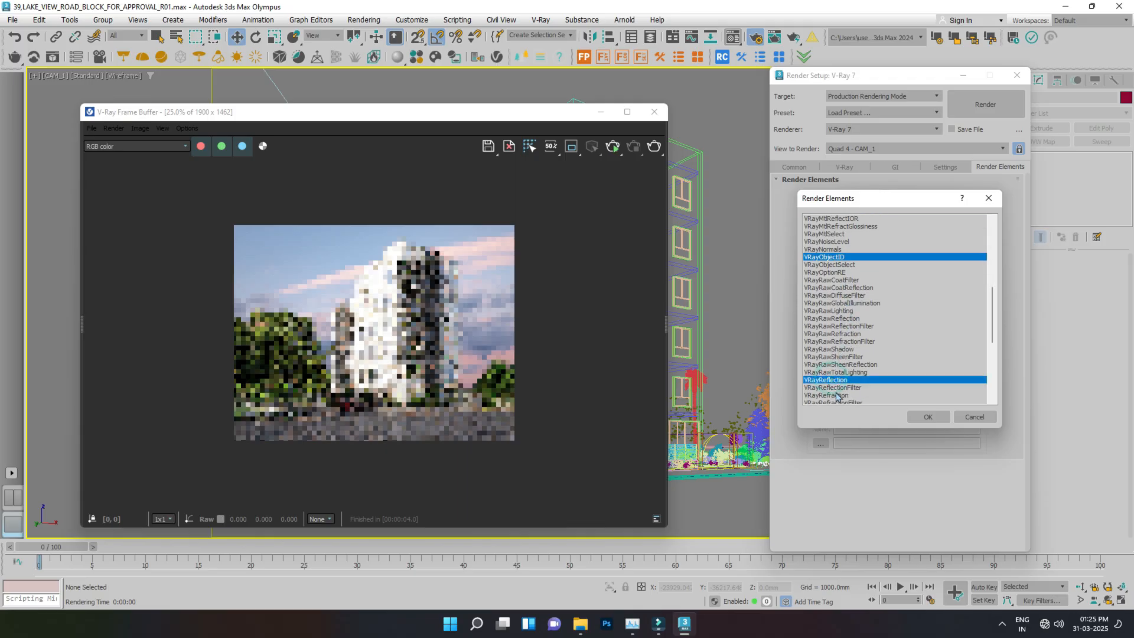
left_click(837, 396, "ctrl")
- Include VRayRenderID, VRayShadows, VRaySelfIllumination, VRaySpecular and VRayWireColor in the selection and add all the selected render elements
scroll(869, 343, "down", 3)
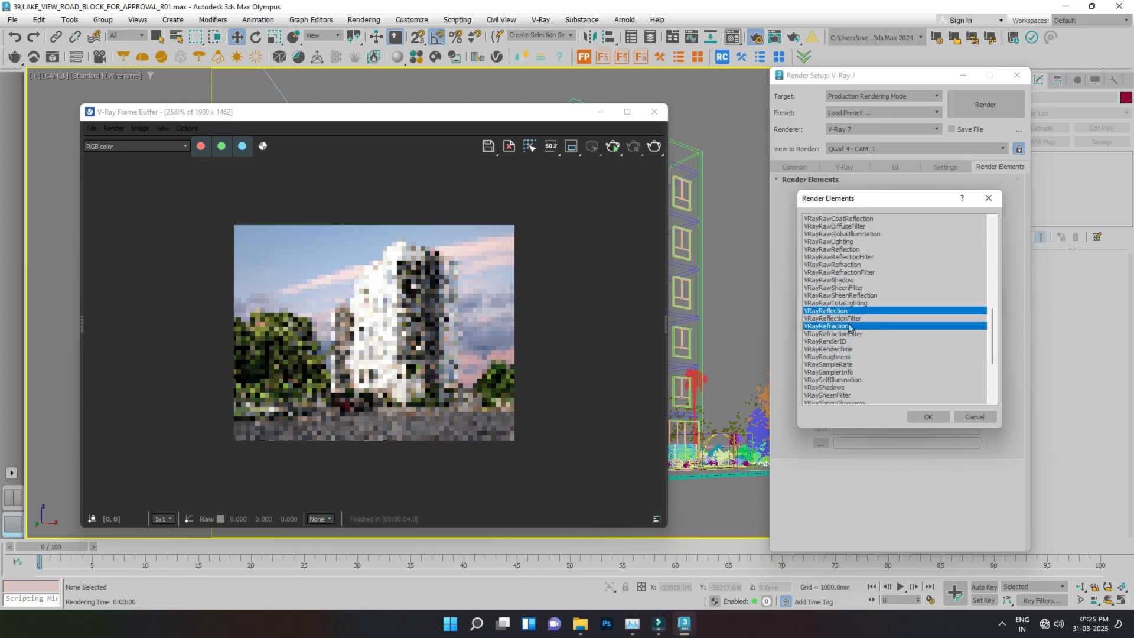
left_click(833, 342, "ctrl")
left_click(836, 388, "ctrl")
left_click(835, 380, "ctrl")
scroll(860, 362, "down", 3)
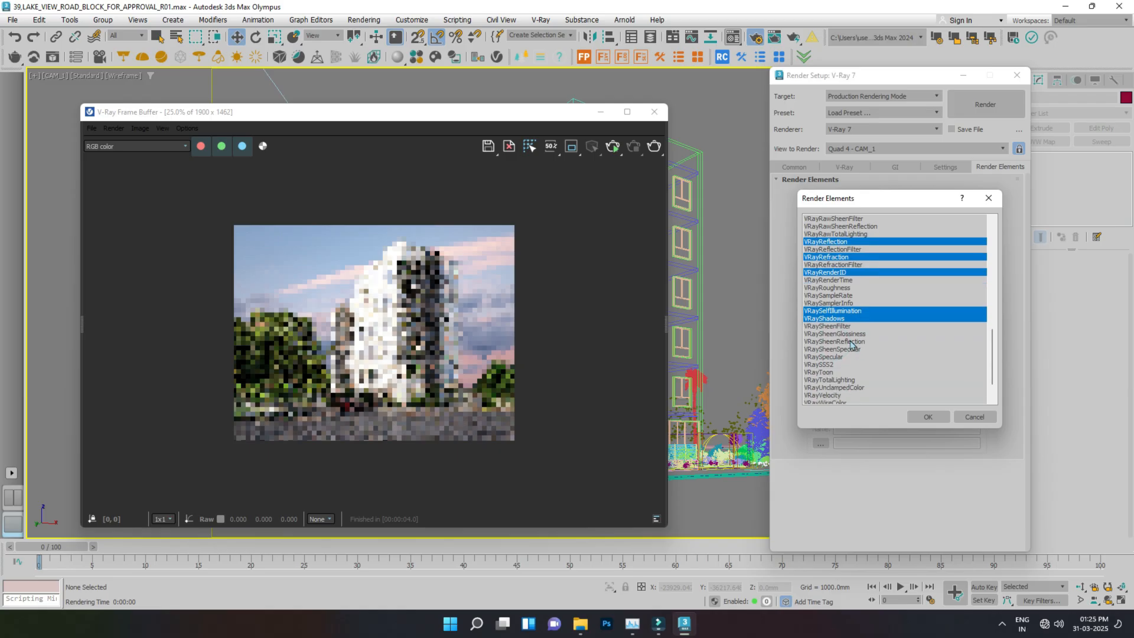
left_click(837, 357, "ctrl")
scroll(842, 360, "down", 2)
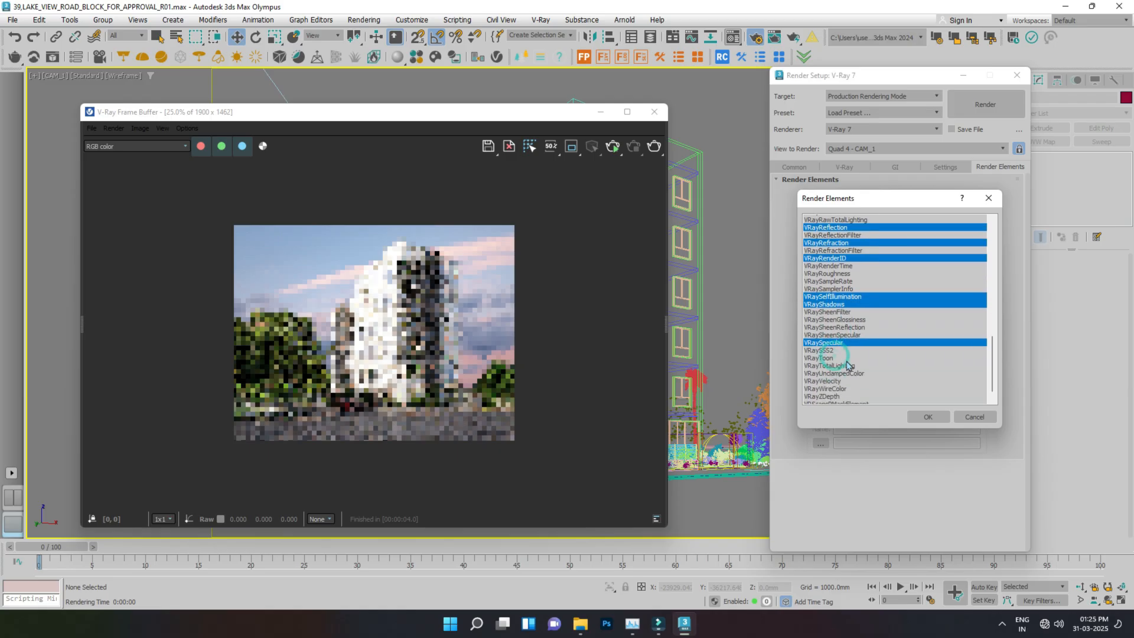
left_click(834, 373, "ctrl")
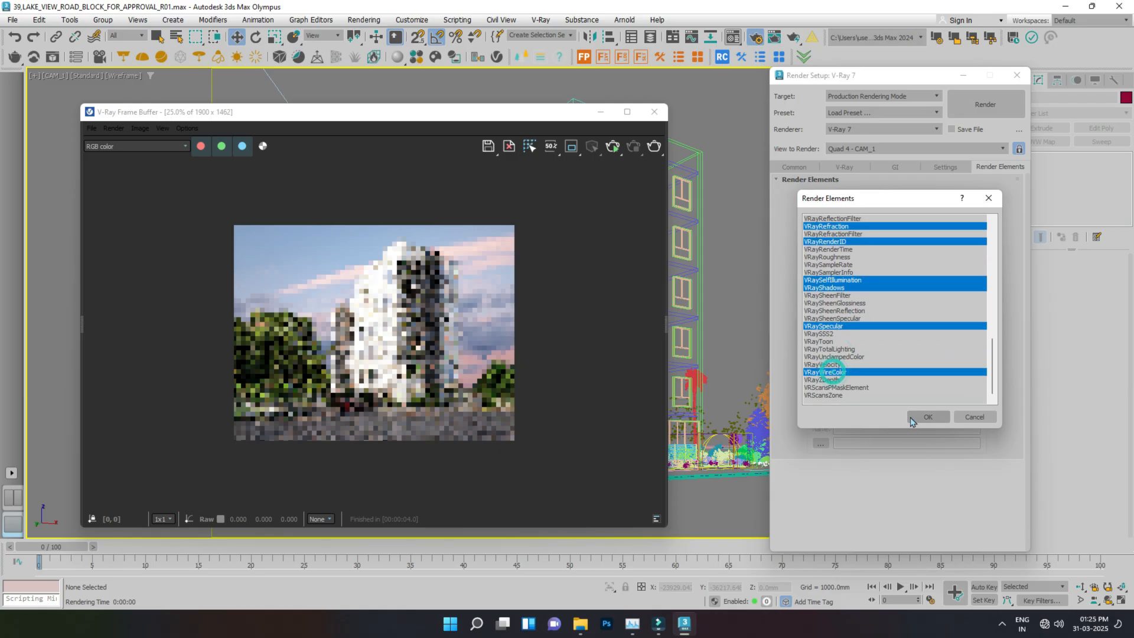
left_click(928, 417)
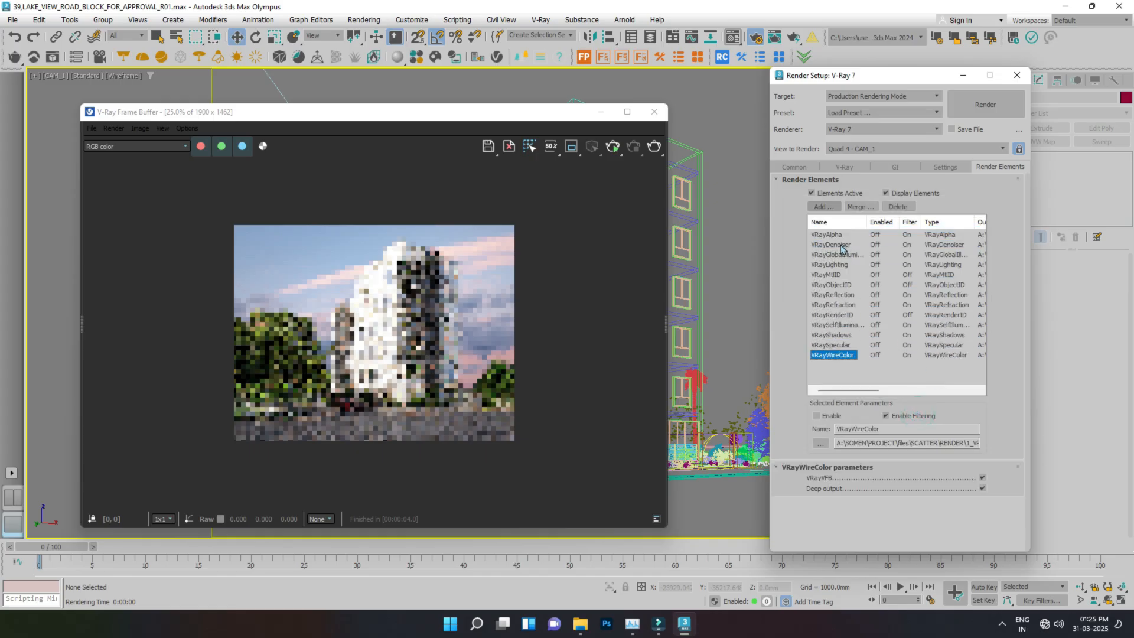
- Review the VRayDenoiser parameters and enable Denoise for the VRayLighting and VRayGlobalIllumination render elements
left_click(842, 245)
left_click_drag(1026, 313, 1028, 378)
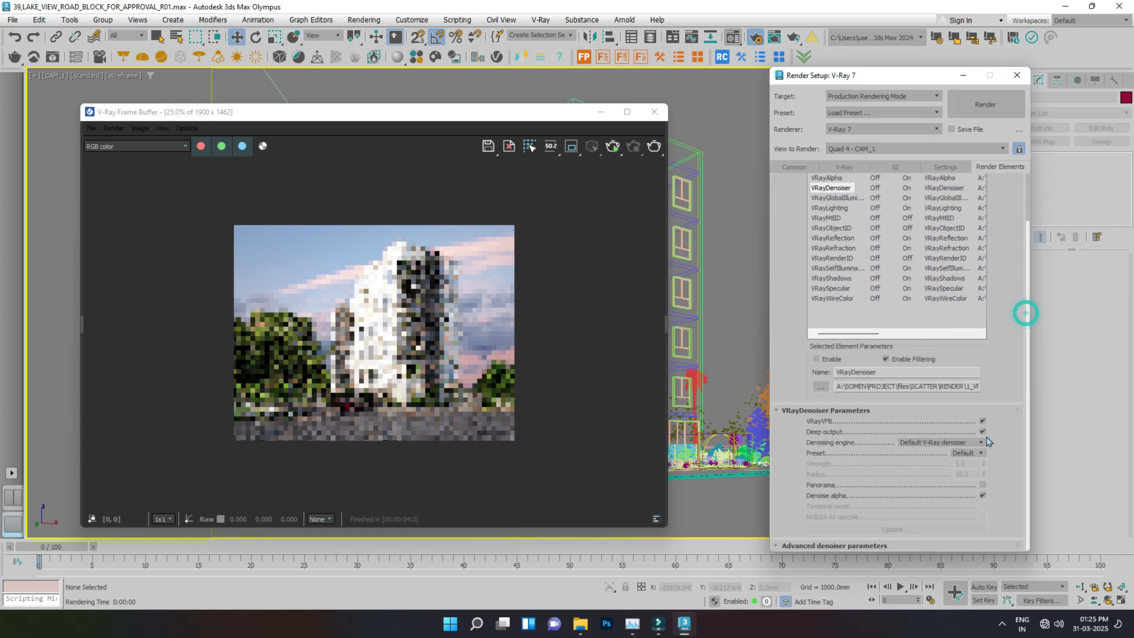
left_click(966, 485)
left_click(842, 208)
left_click(982, 520)
left_click(844, 256)
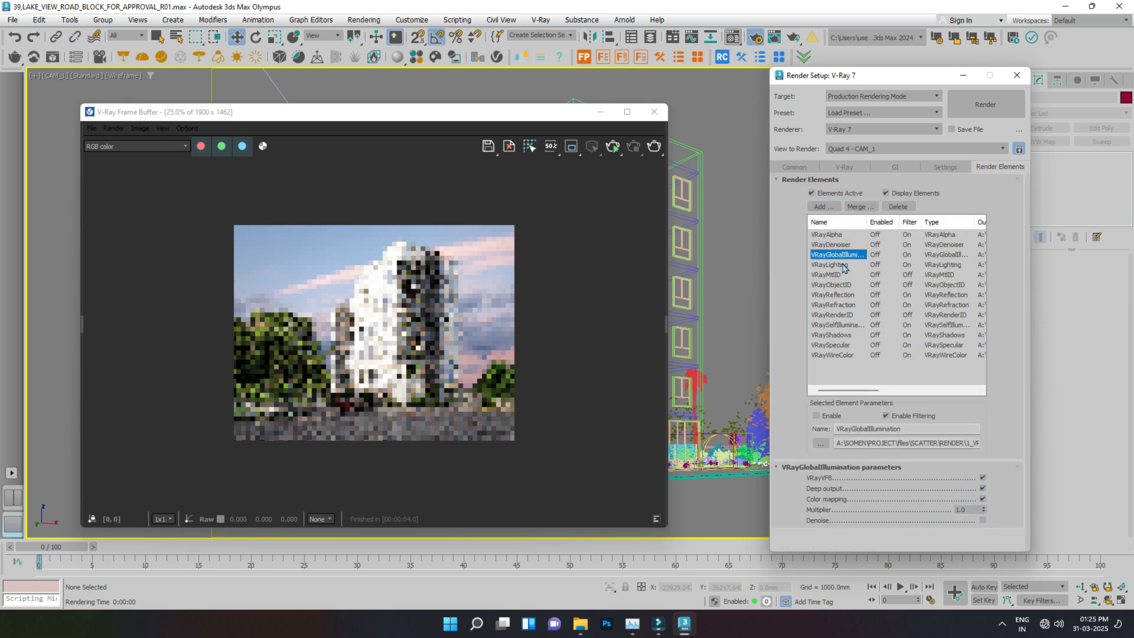
left_click(982, 520)
- Check the VRayMtlID parameters and enable Denoise for the VRayReflection and VRayRefraction render elements
left_click(838, 276)
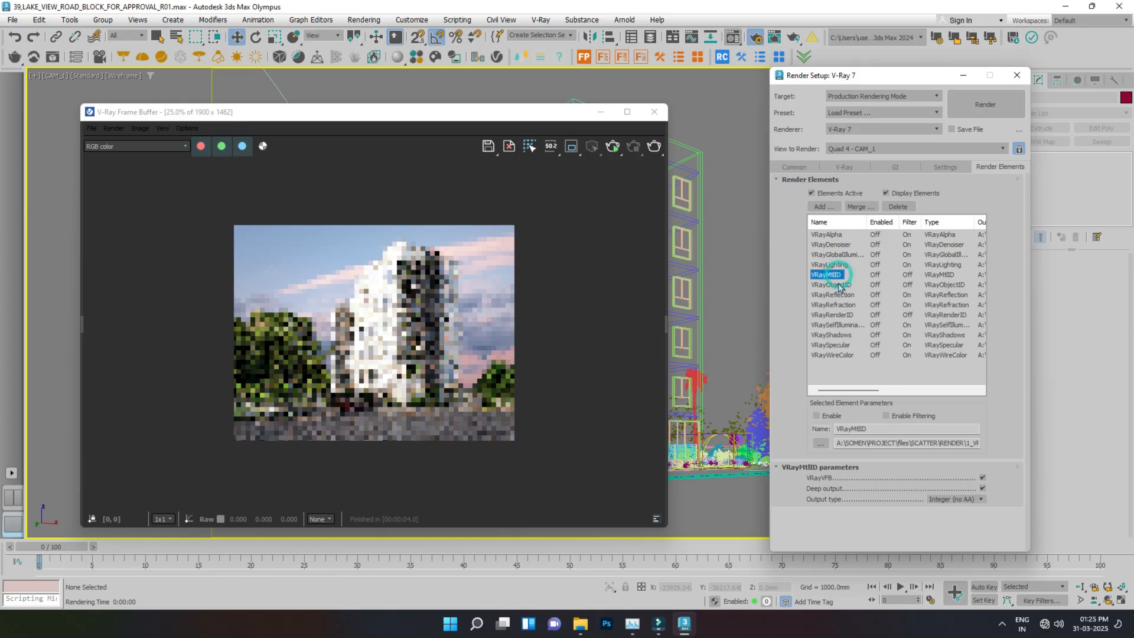
left_click(841, 295)
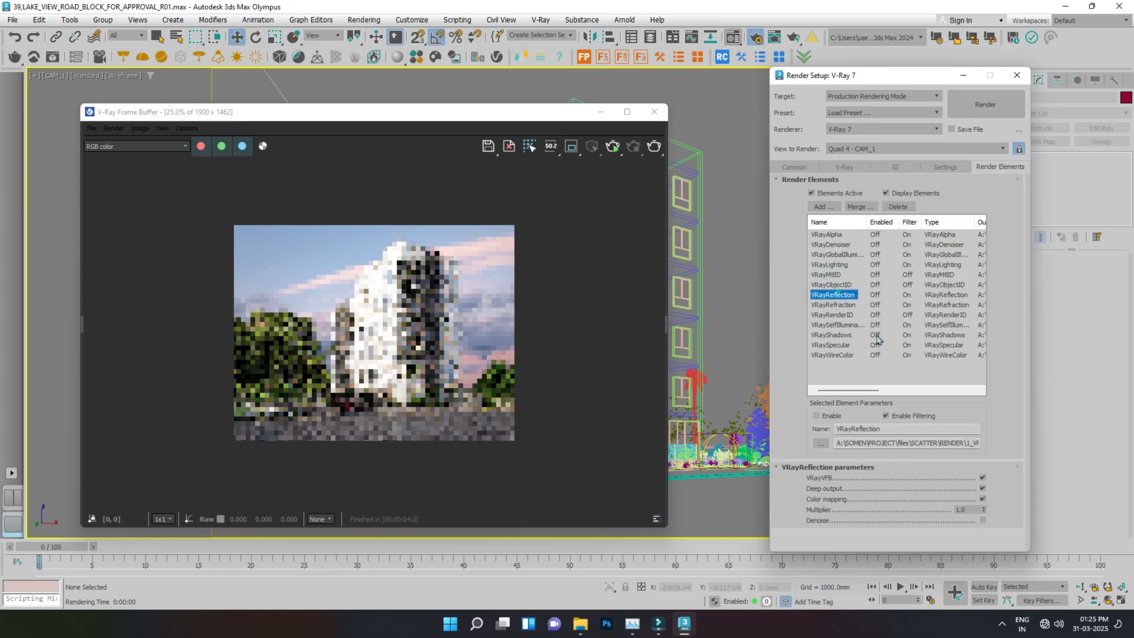
left_click(982, 520)
left_click(833, 305)
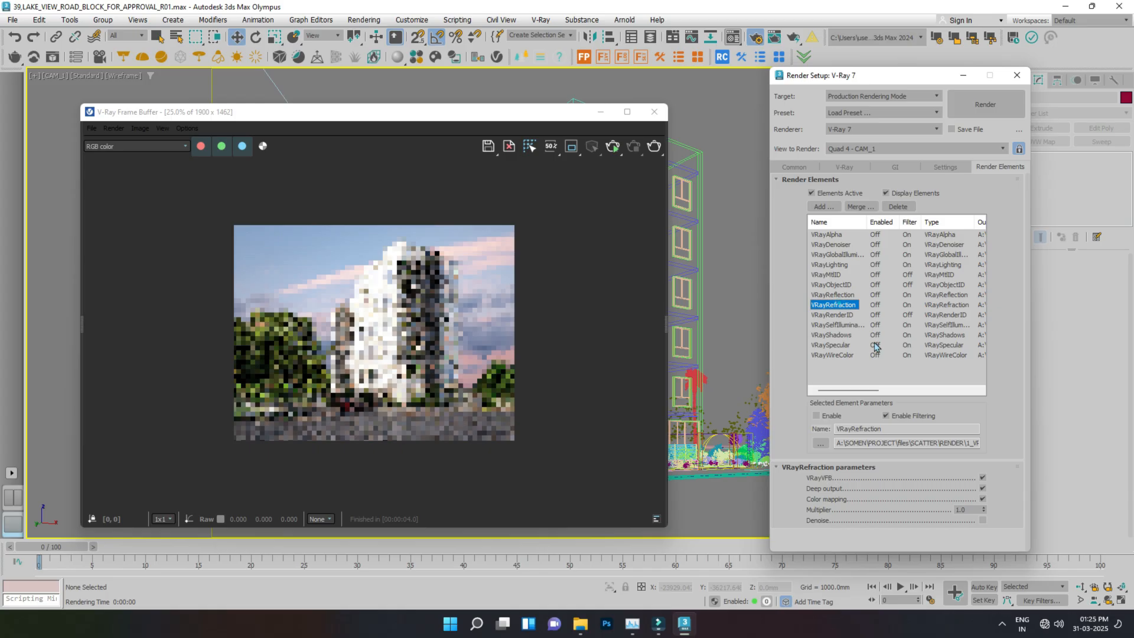
left_click(982, 520)
- Enable Denoise for VRaySelfIllumination, VRaySpecular and VRayShadows, and check the VRayRenderID and VRayWireColor parameters
left_click(846, 317)
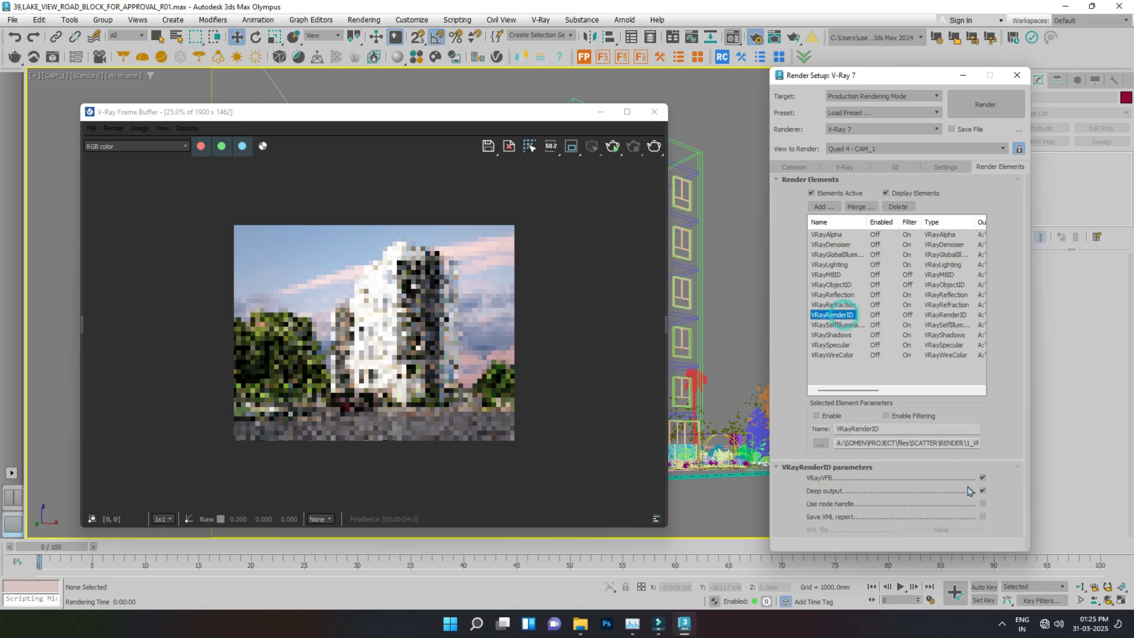
left_click(827, 326)
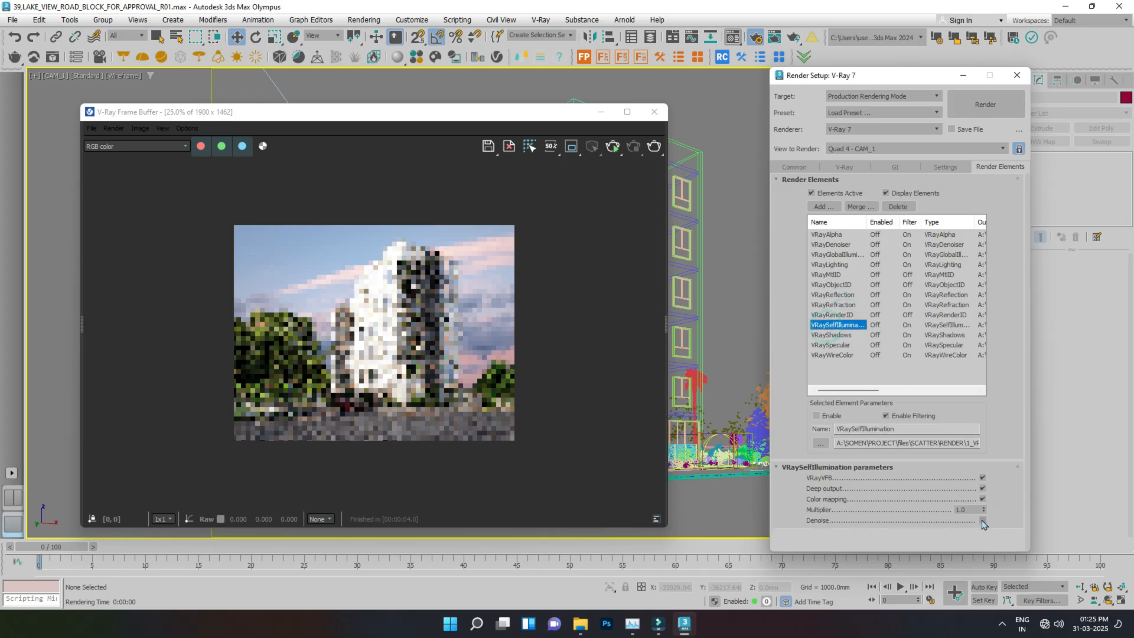
left_click(982, 520)
left_click(834, 344)
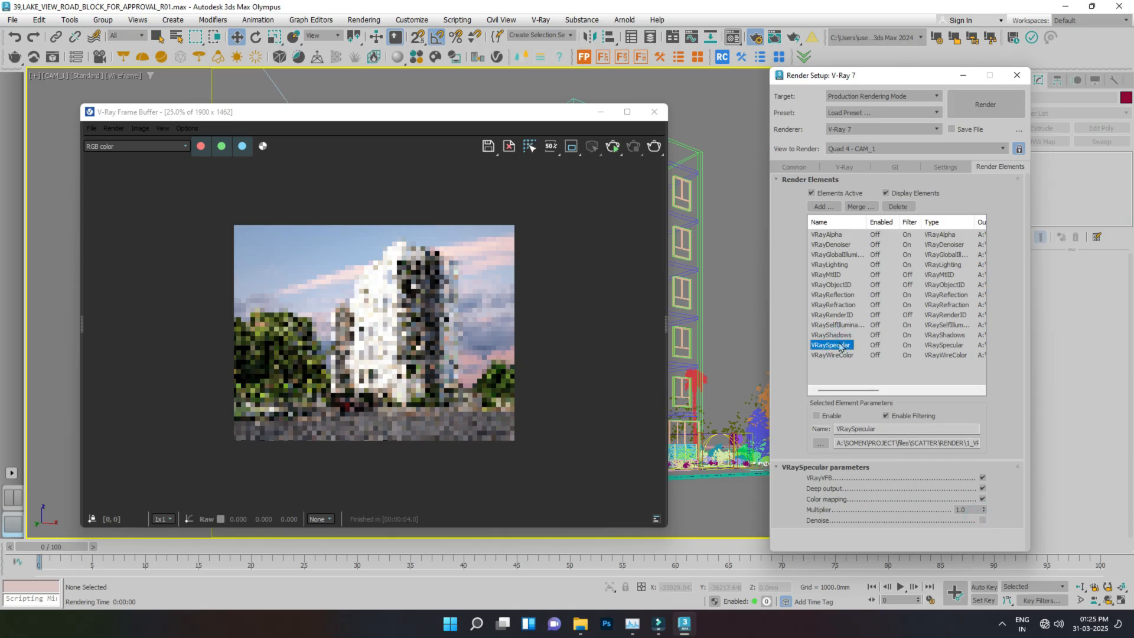
left_click(983, 520)
left_click(830, 335)
left_click(982, 520)
left_click(850, 355)
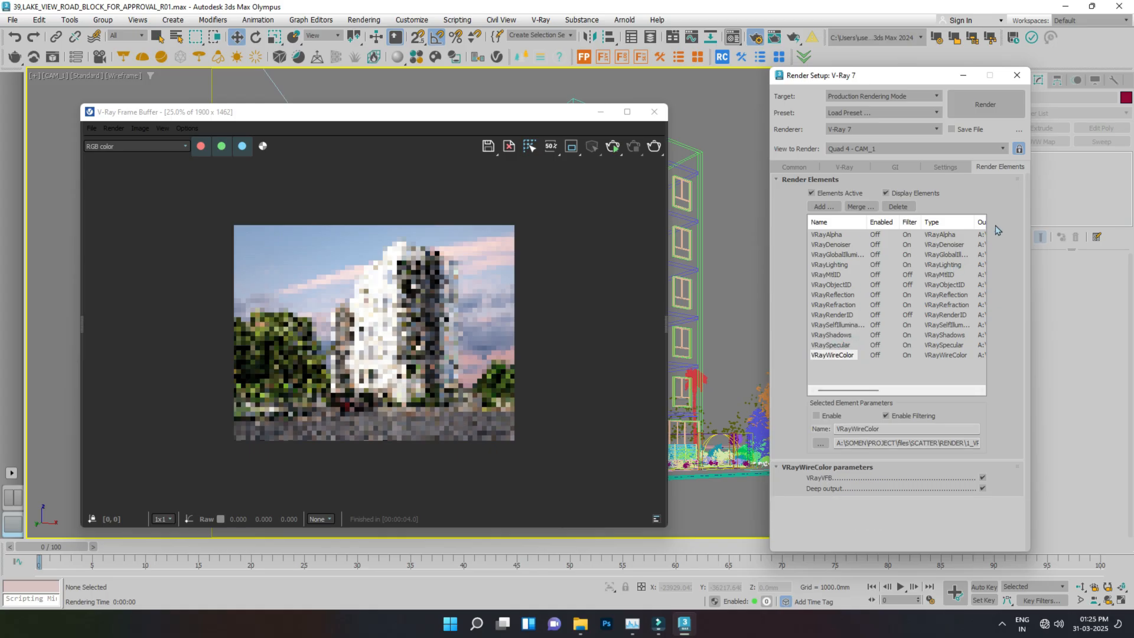
- Review the common output settings, then test-render the camera view with the render elements and stop it
left_click(795, 167)
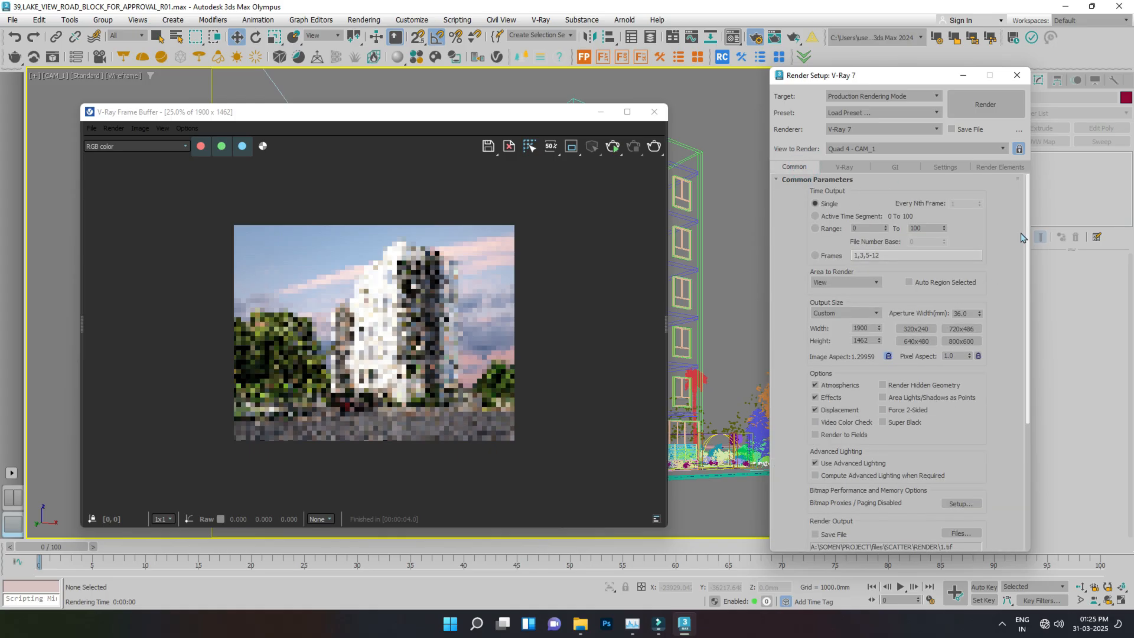
left_click_drag(1026, 211, 1034, 238)
scroll(976, 414, "down", 5)
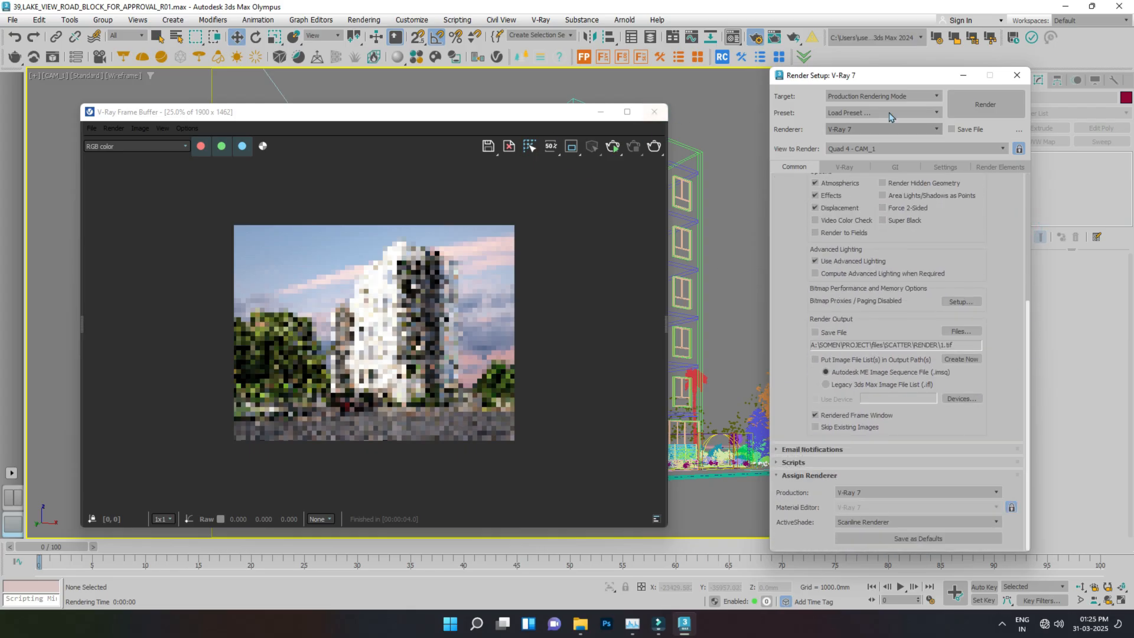
left_click(977, 99)
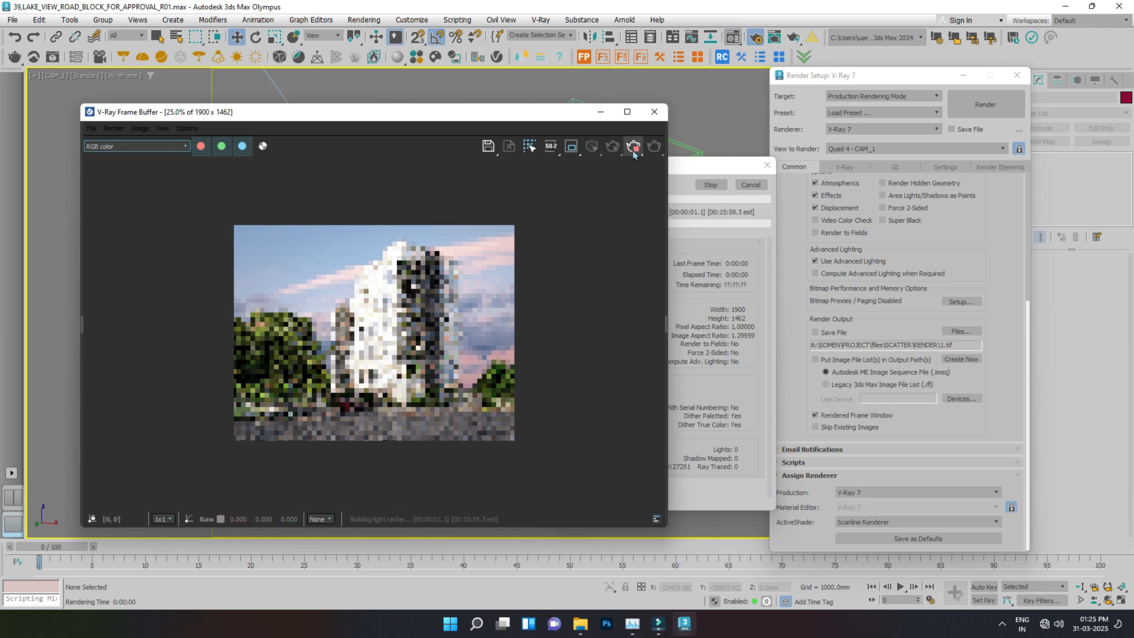
left_click(585, 296)
left_click(632, 147)
- Compare the VRayDenoiser channel with RGB color in the frame buffer, then close it
left_click(160, 145)
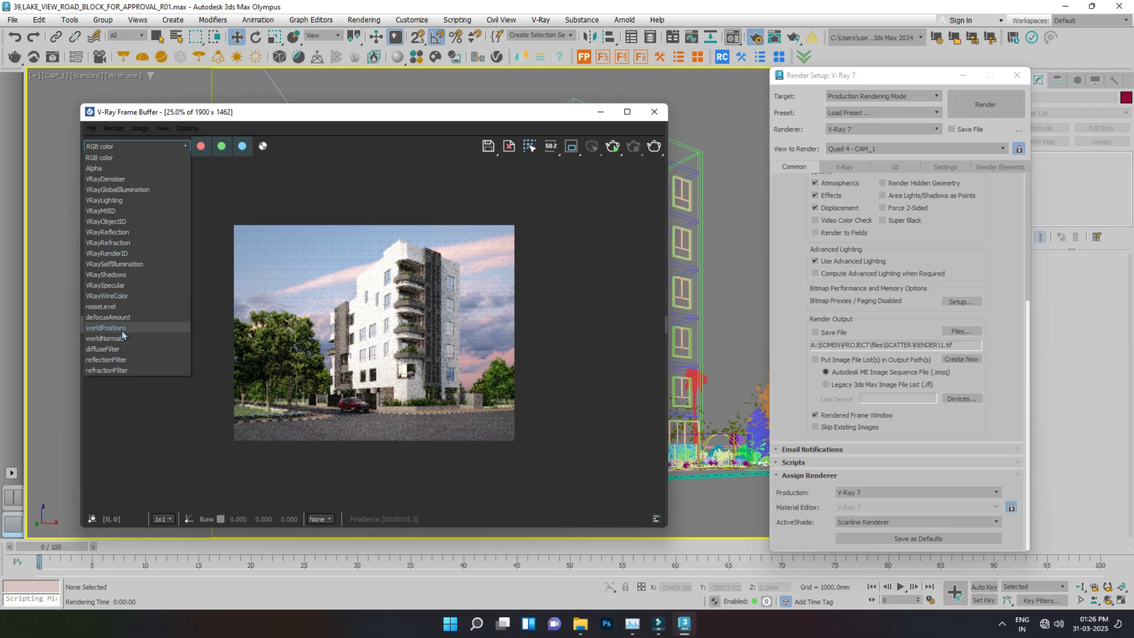
left_click(110, 179)
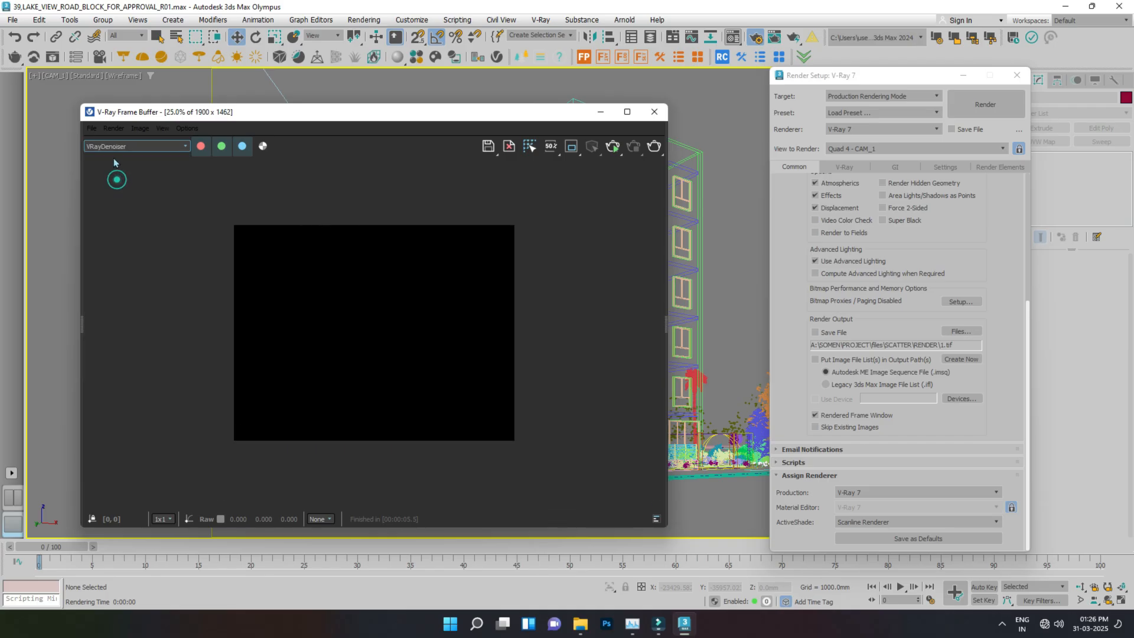
left_click(113, 148)
left_click(104, 158)
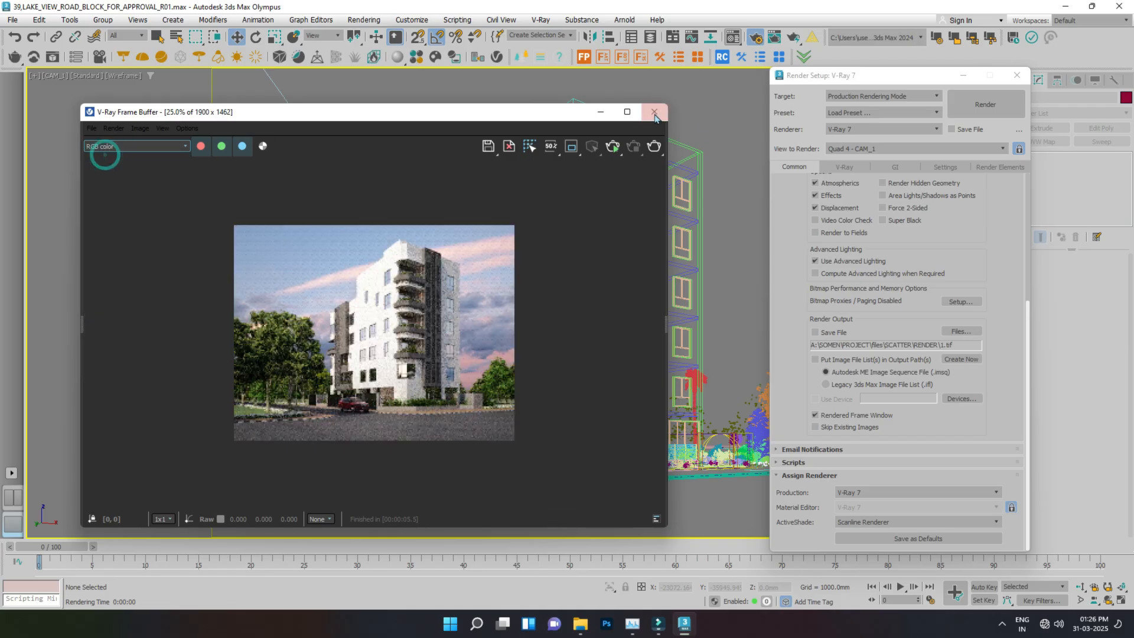
left_click(654, 111)
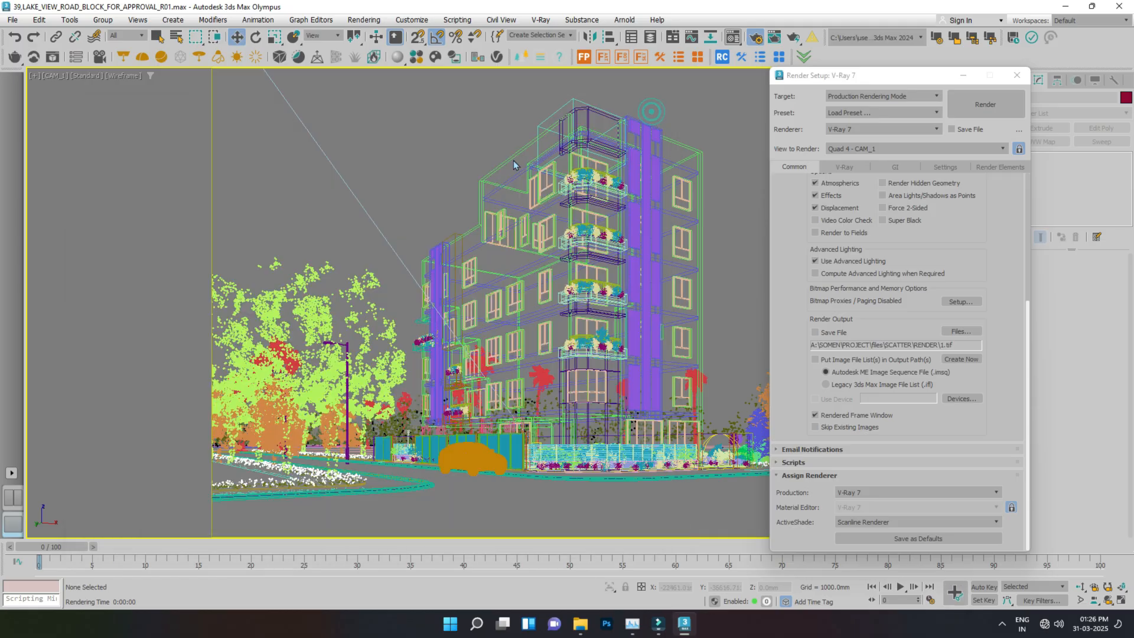
- Open Asset Tracking and examine the output paths of the render elements and the render output file
left_click(989, 168)
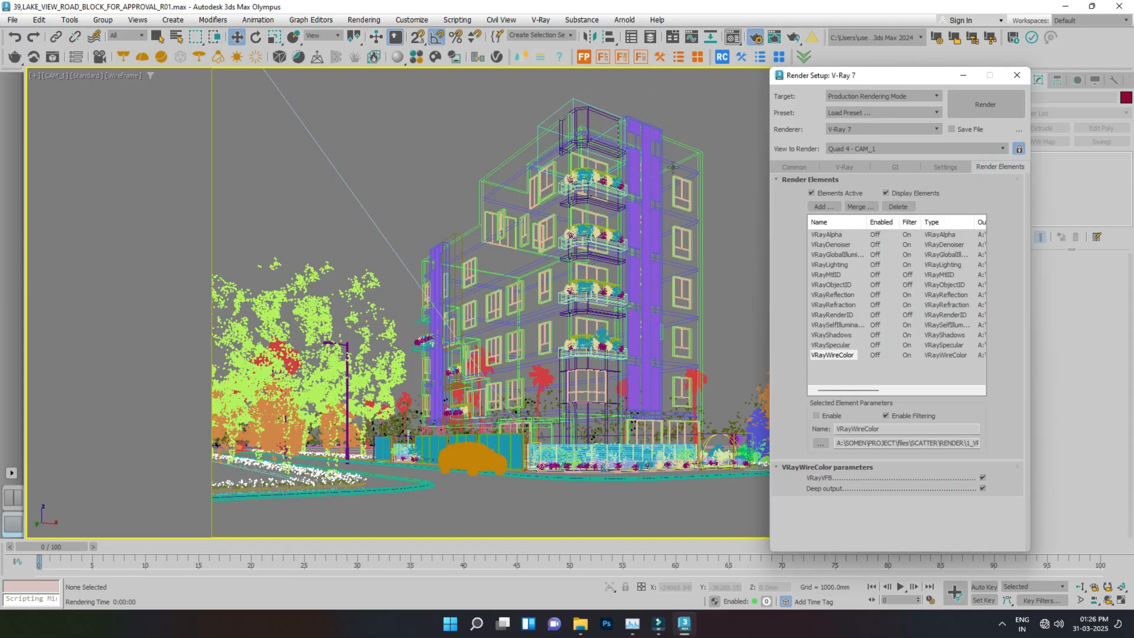
left_click(444, 145)
key("shift+t")
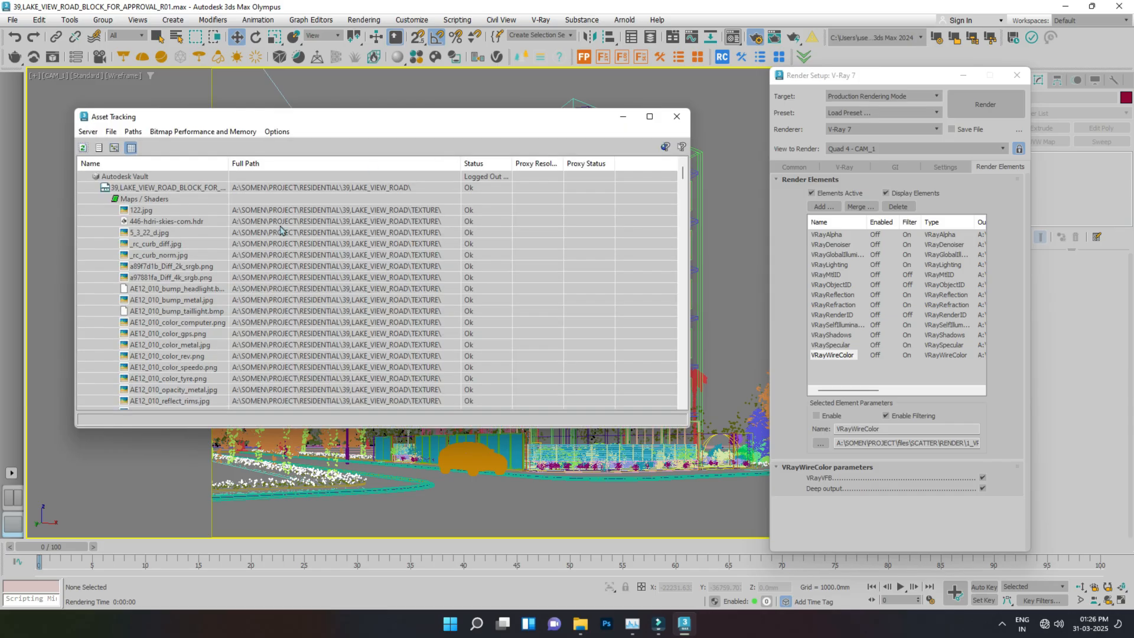
scroll(547, 253, "down", 15)
left_click_drag(686, 235, 683, 407)
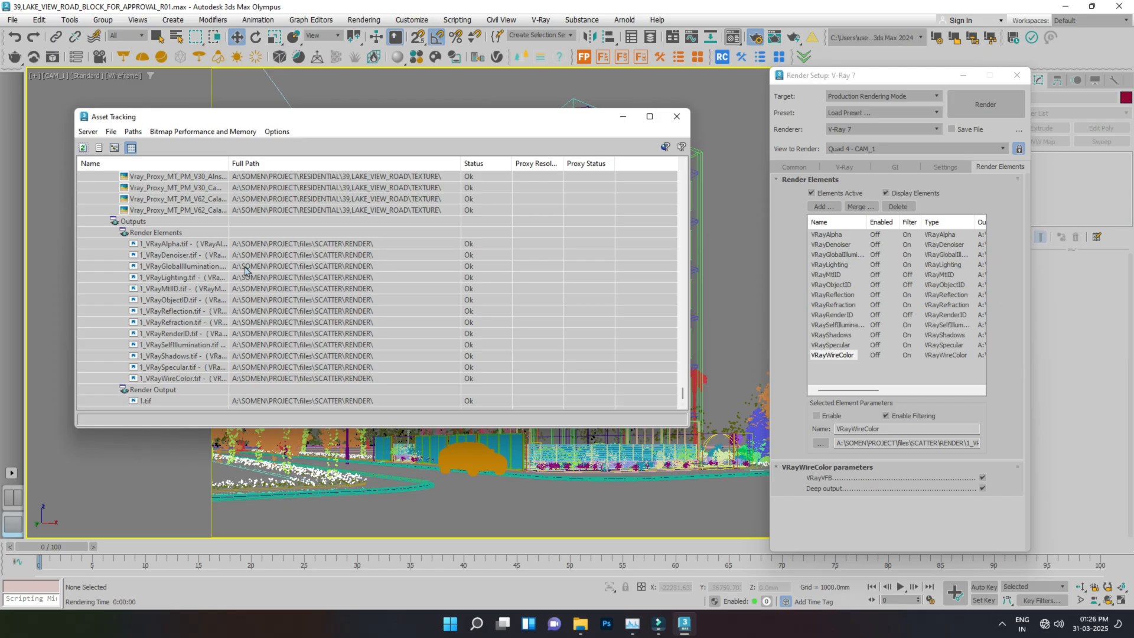
- Enable separate render channels in the V-Ray frame buffer settings and inspect their output path without changing it
left_click(846, 168)
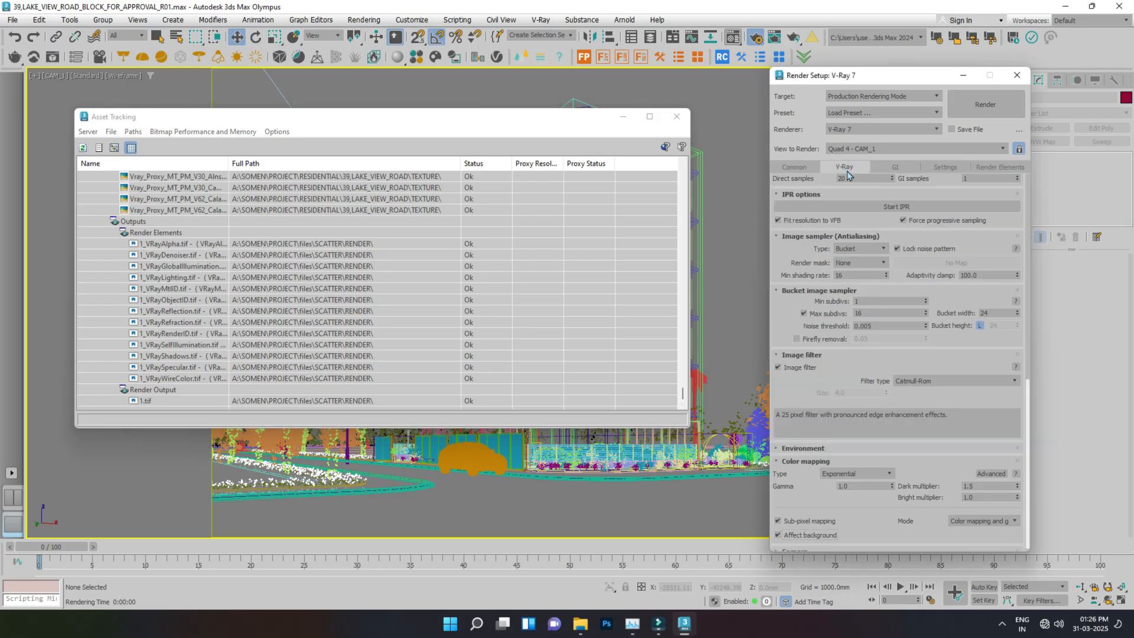
scroll(790, 260, "up", 10)
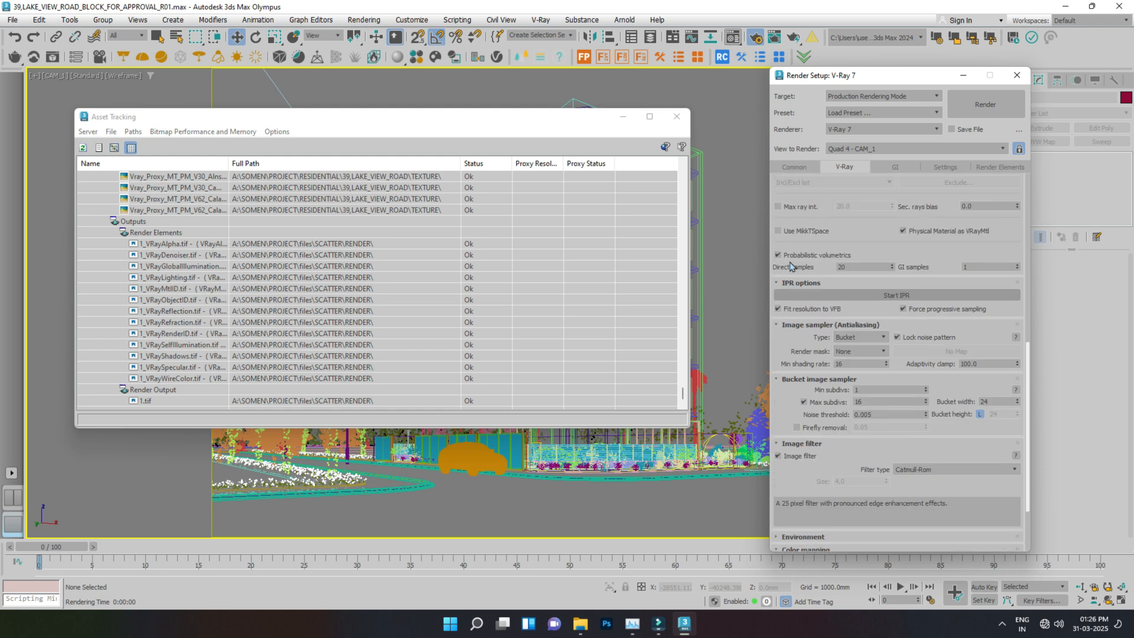
scroll(780, 266, "up", 8)
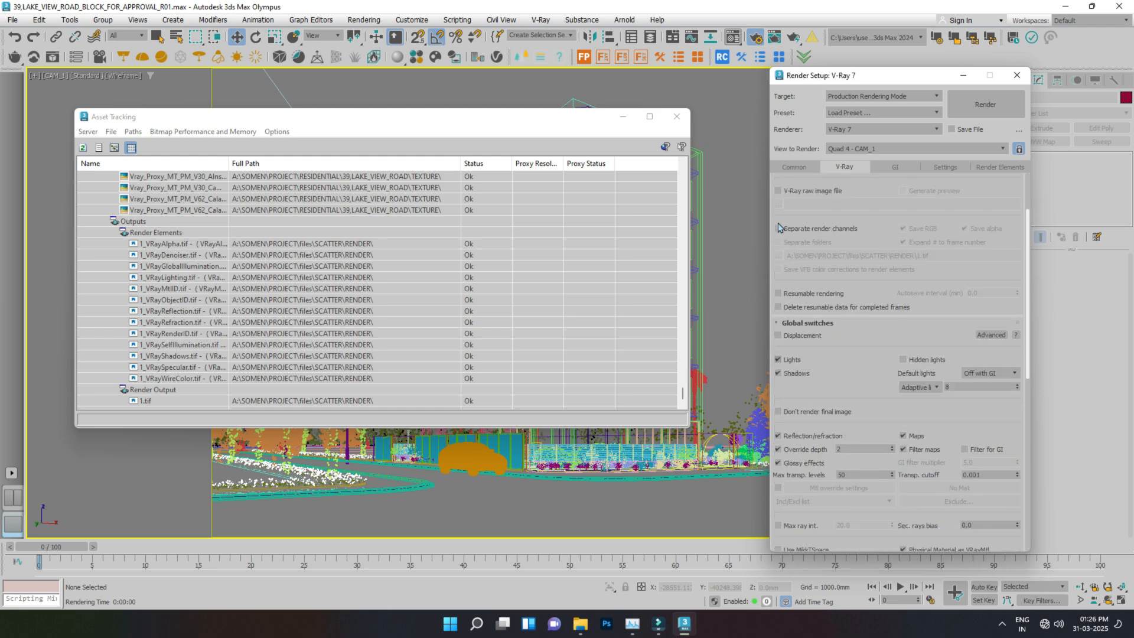
left_click(778, 300)
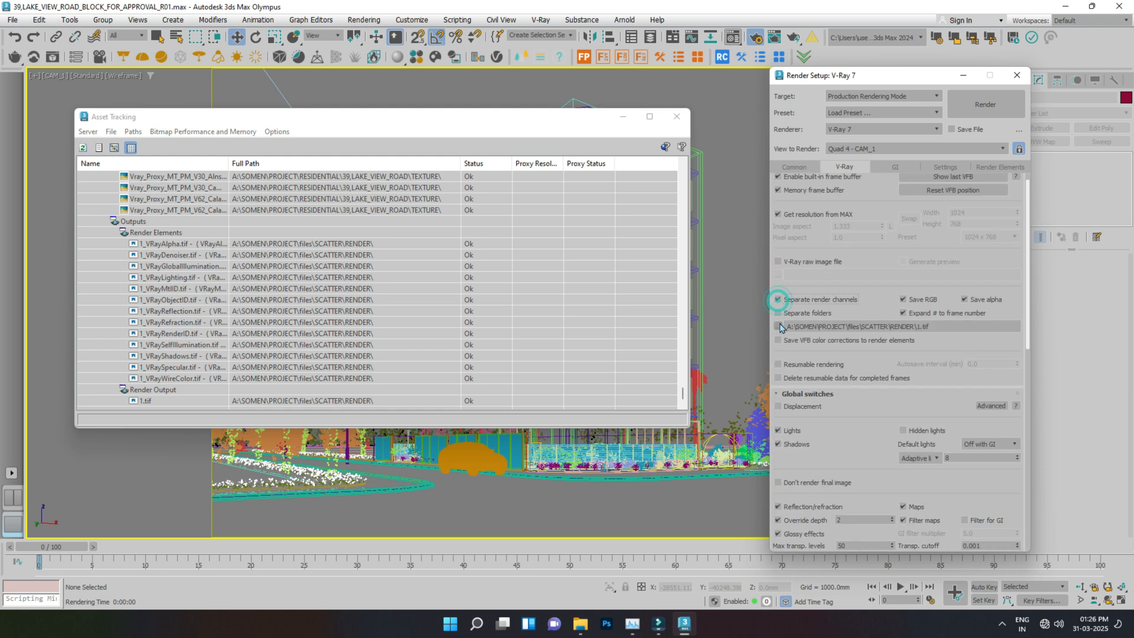
left_click(778, 327)
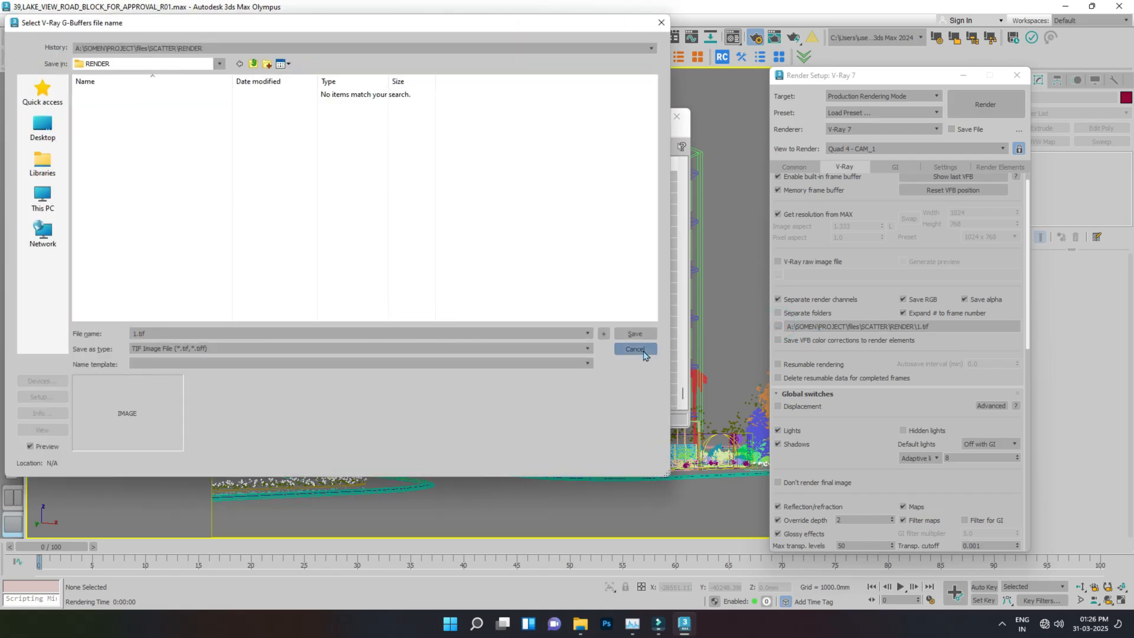
left_click(638, 349)
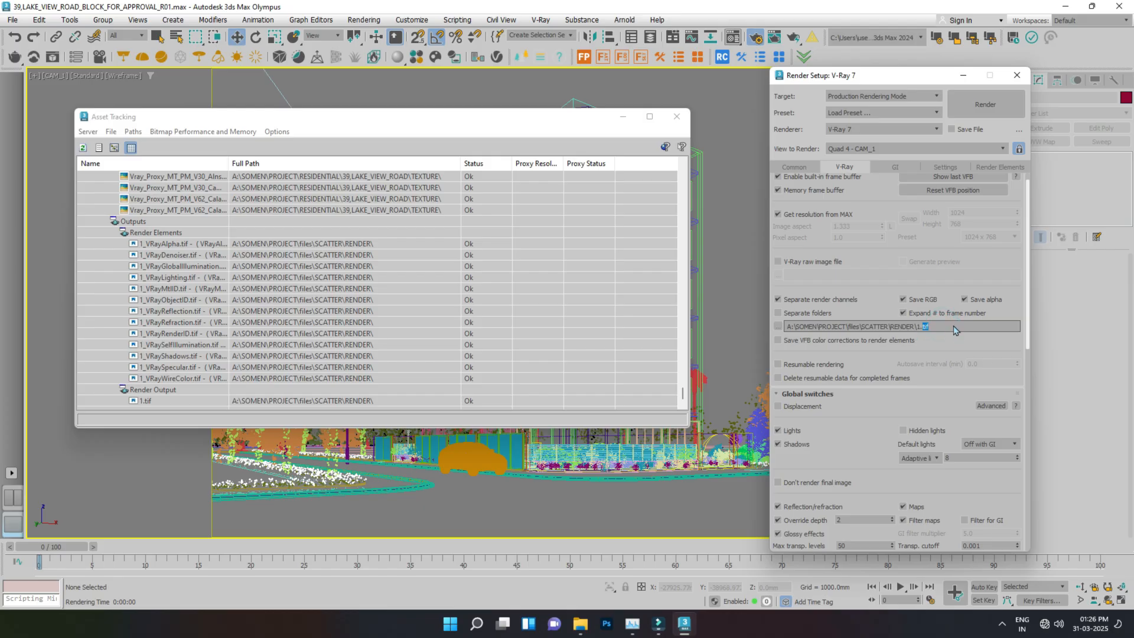
left_click(787, 329)
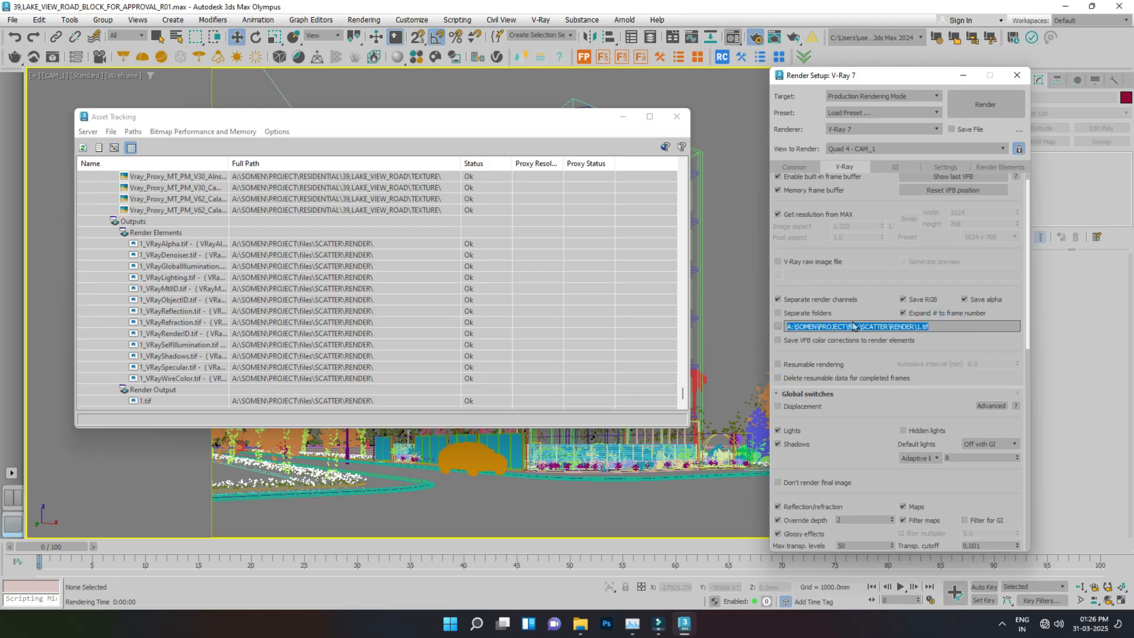
left_click(945, 328)
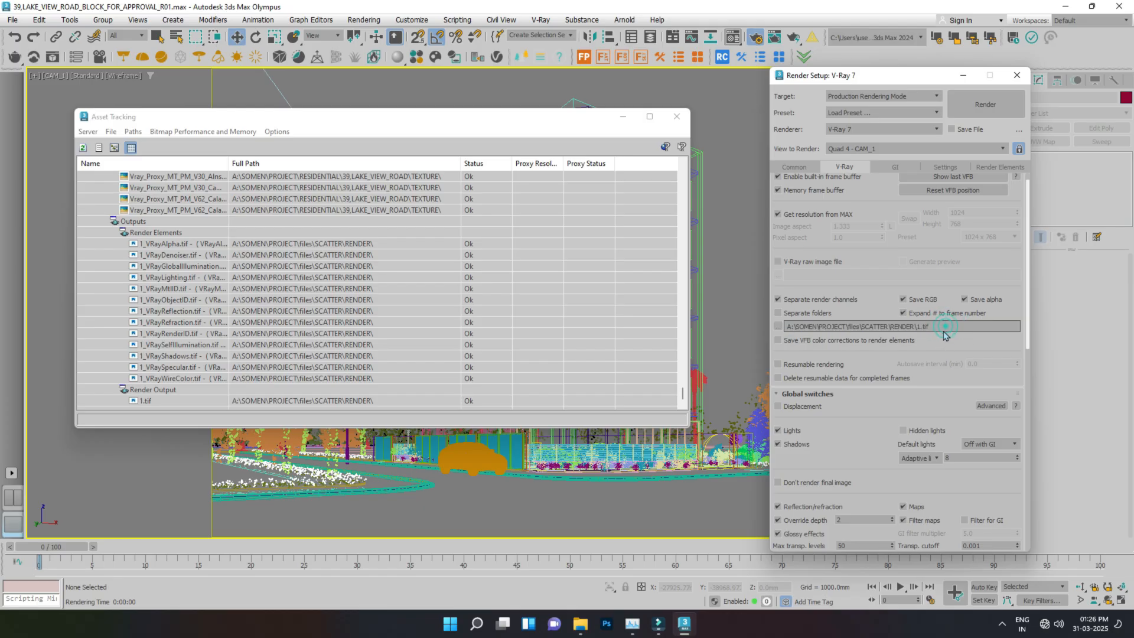
- Turn separate render channels off again, refreshing Asset Tracking before and after to compare its output entries, then close it
left_click(98, 148)
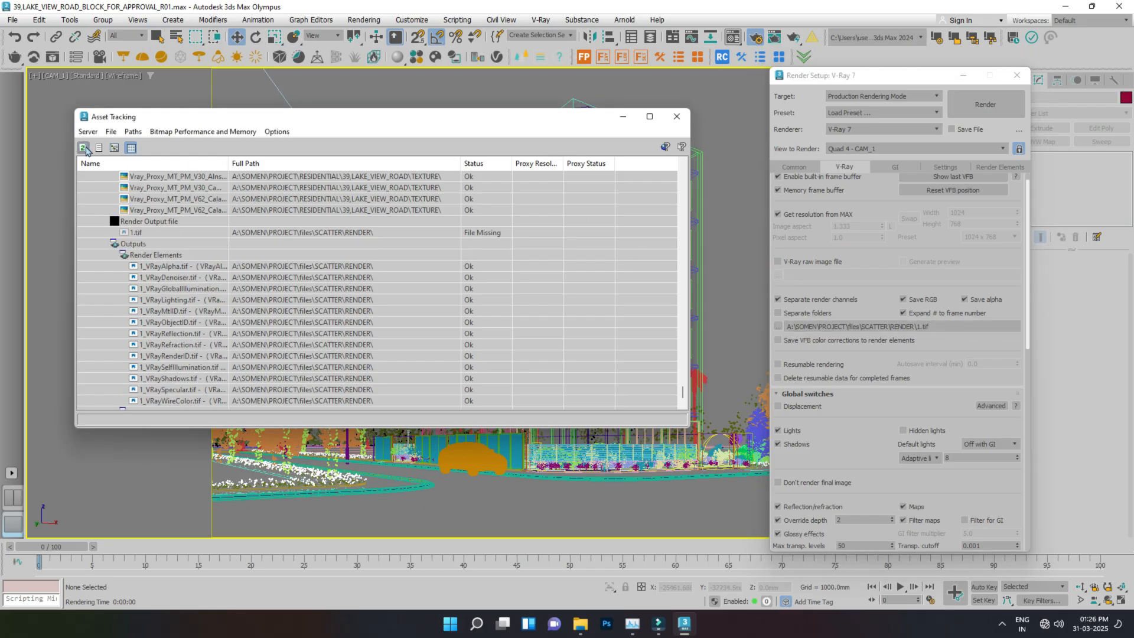
left_click(780, 300)
left_click(82, 148)
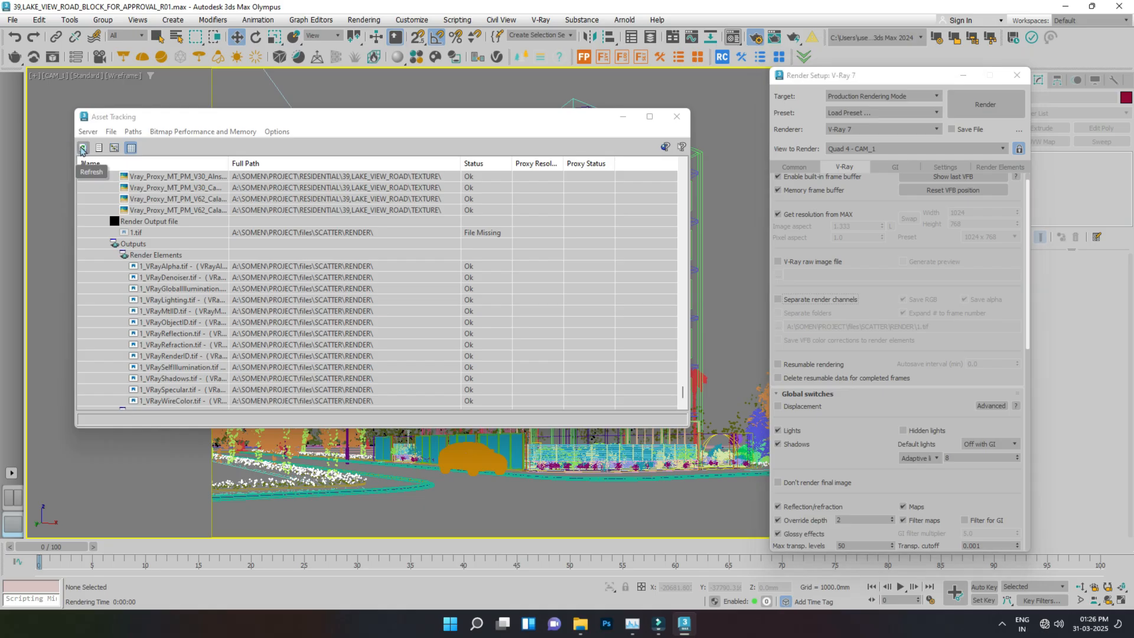
left_click(341, 401)
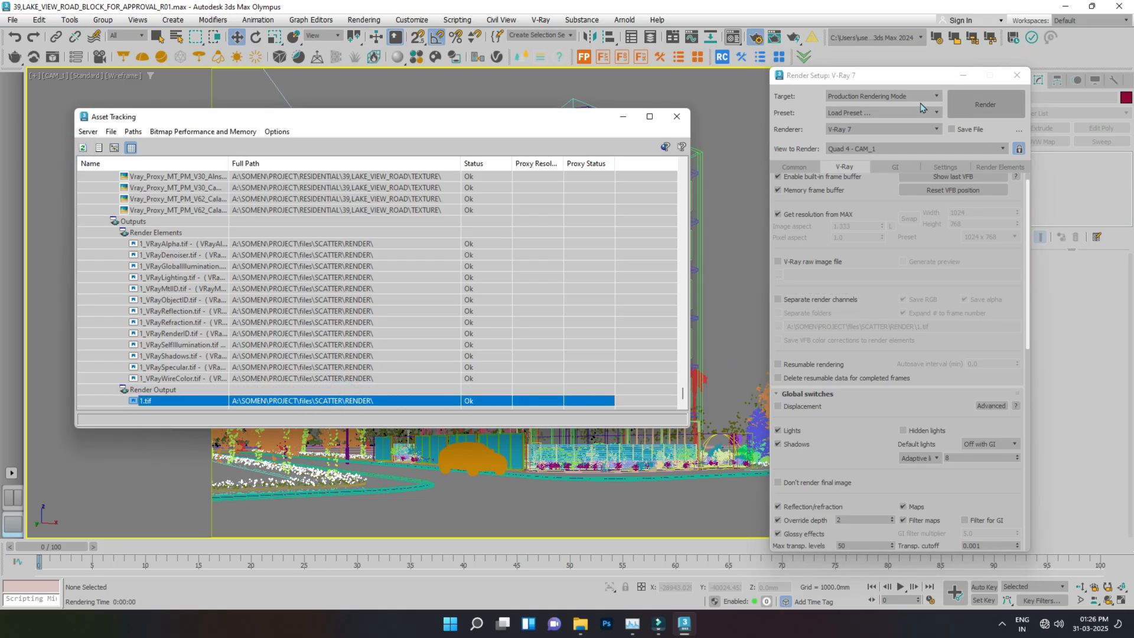
left_click(676, 117)
- Set the output width to 4500 in the common render parameters
left_click_drag(1026, 314, 1022, 242)
left_click(798, 165)
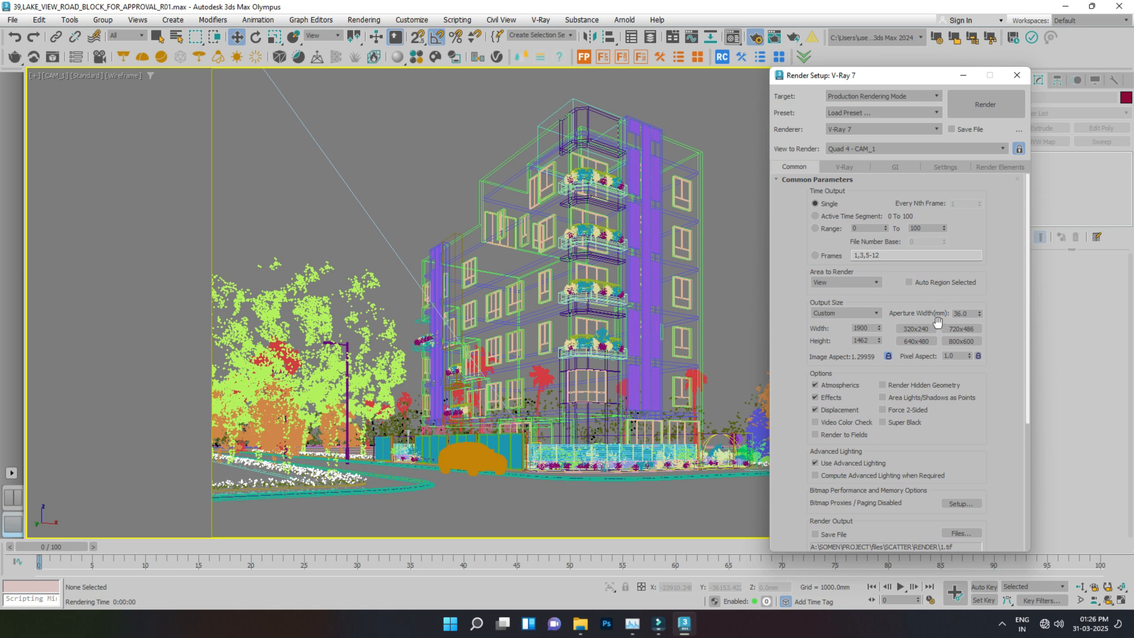
left_click_drag(861, 328, 827, 328)
type("4500")
key("Return")
left_click(1007, 338)
left_click_drag(855, 329, 833, 326)
key("Return")
left_click(1009, 309)
- Enable Save File and Skip Existing Images for the render output
scroll(942, 331, "down", 6)
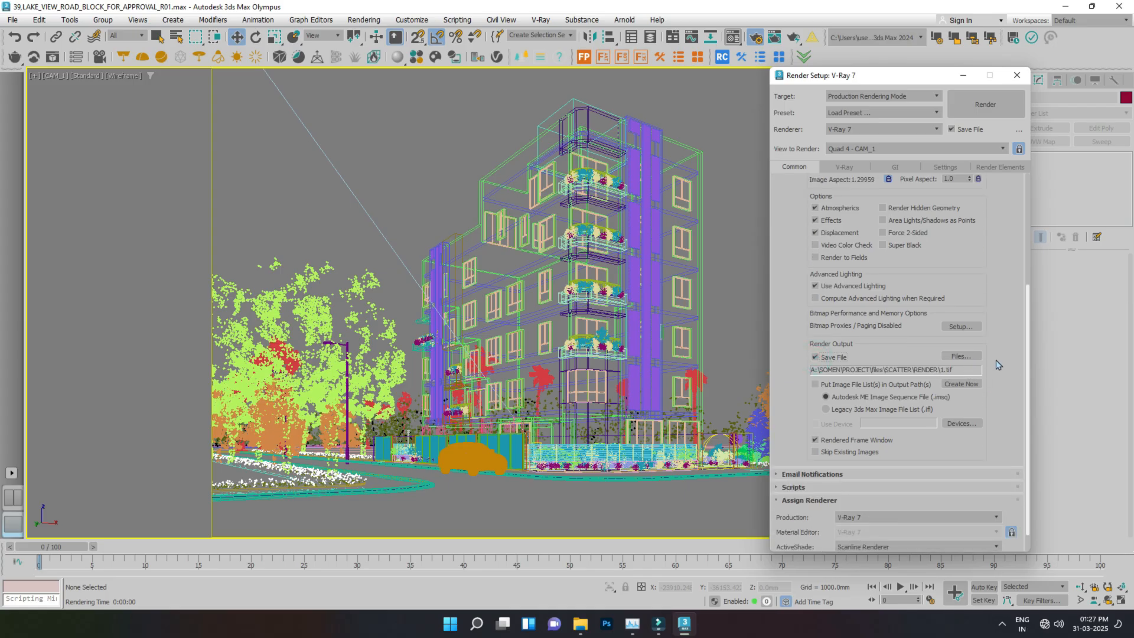
left_click(397, 164)
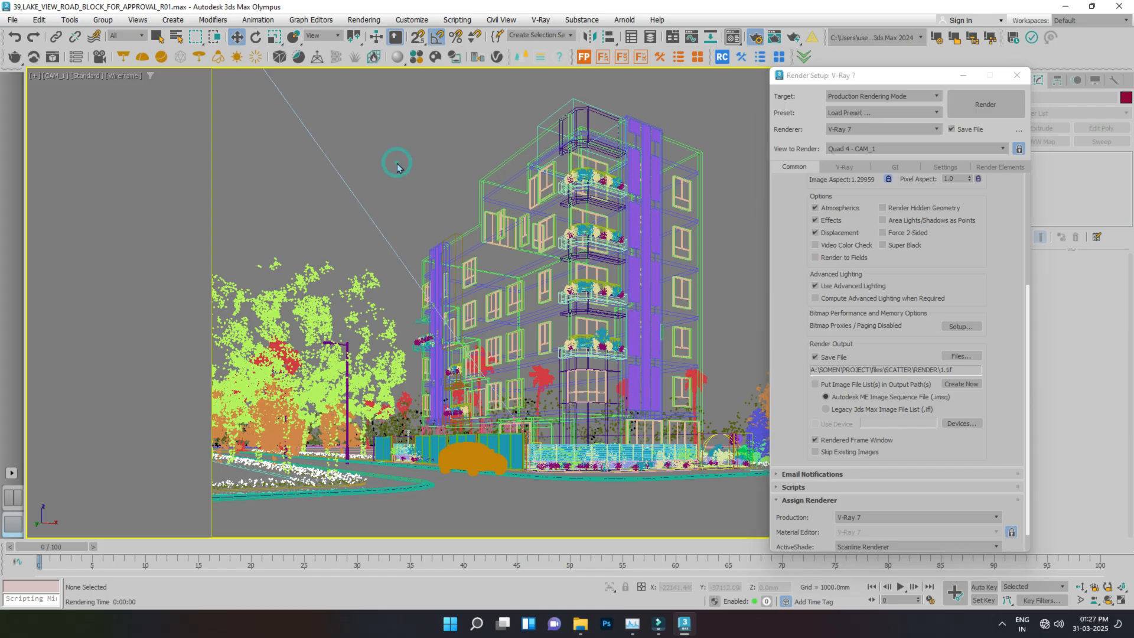
left_click(816, 453)
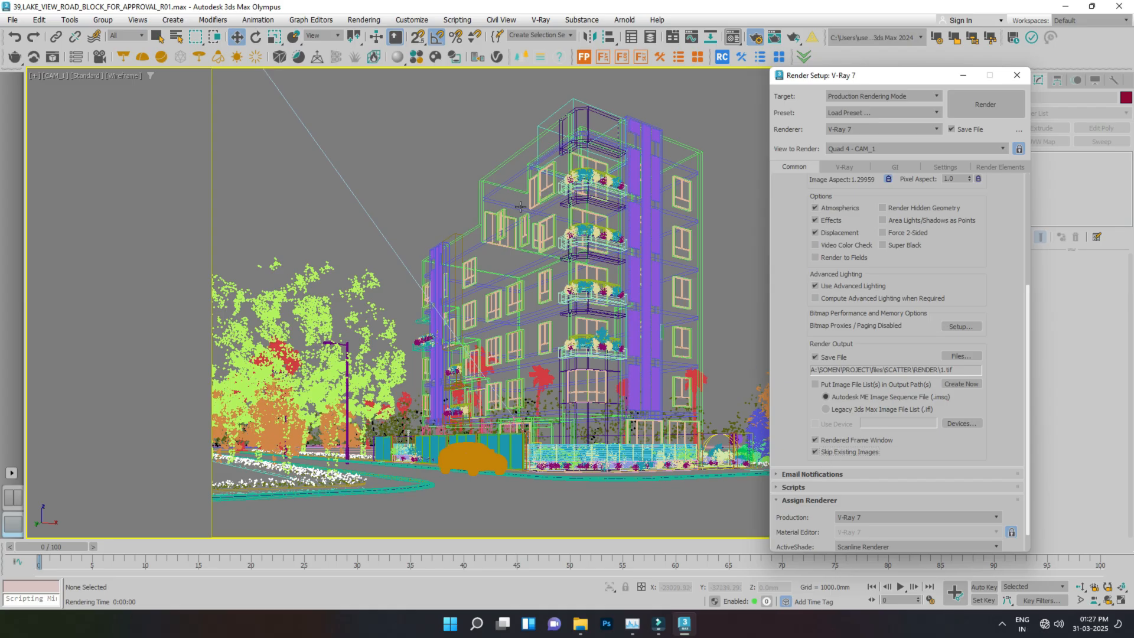
- Check the render elements and render output entries in Asset Tracking, and close it
key("shift+t")
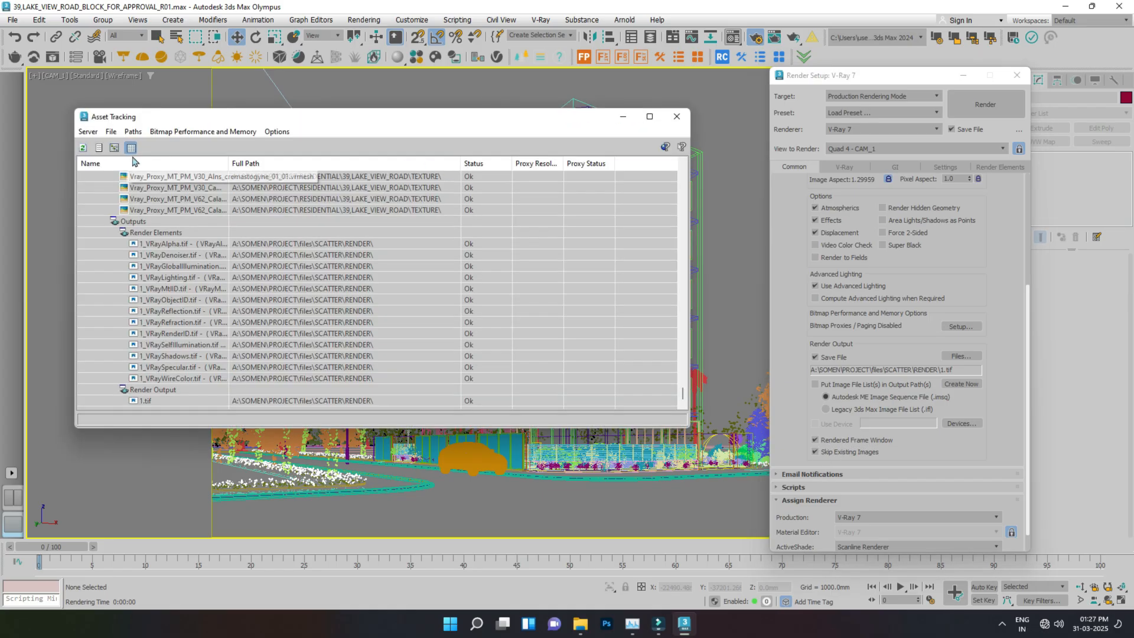
left_click(677, 117)
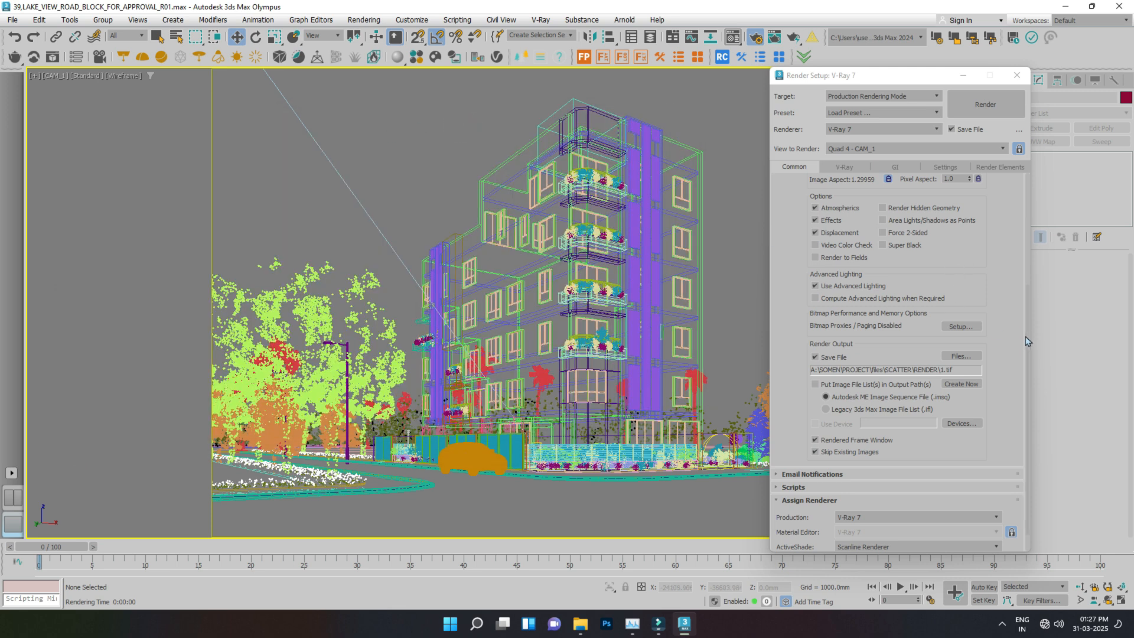
- Start a test render of the CAM_1 view in Production Rendering Mode, inspect it enlarged, then stop it and close the frame buffer
left_click_drag(1027, 346, 1026, 236)
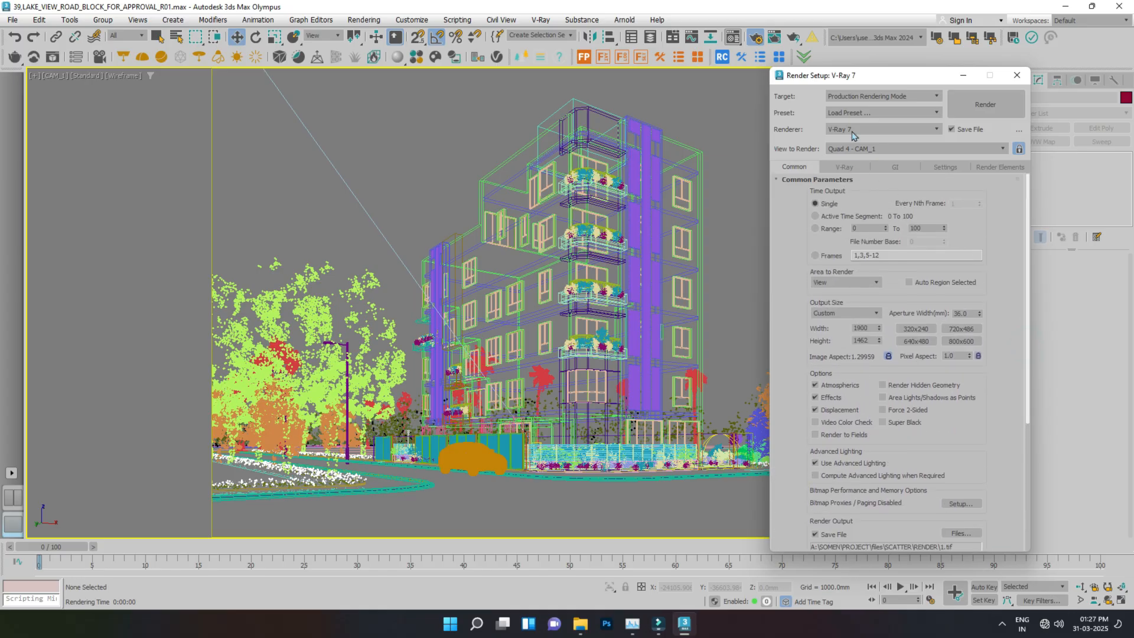
left_click(855, 96)
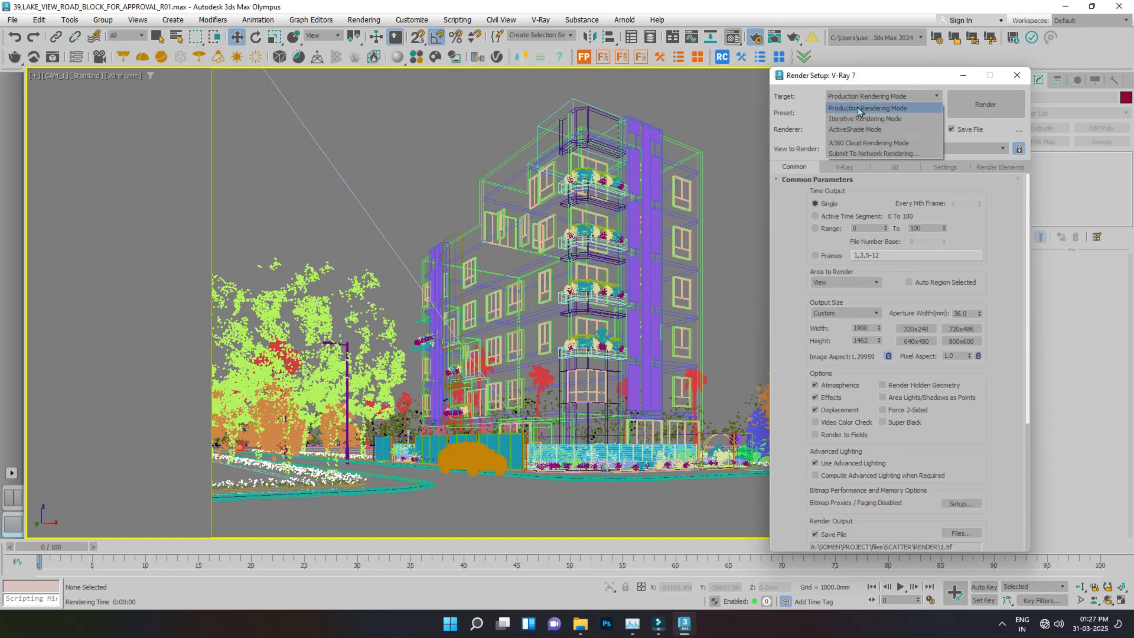
left_click(953, 98)
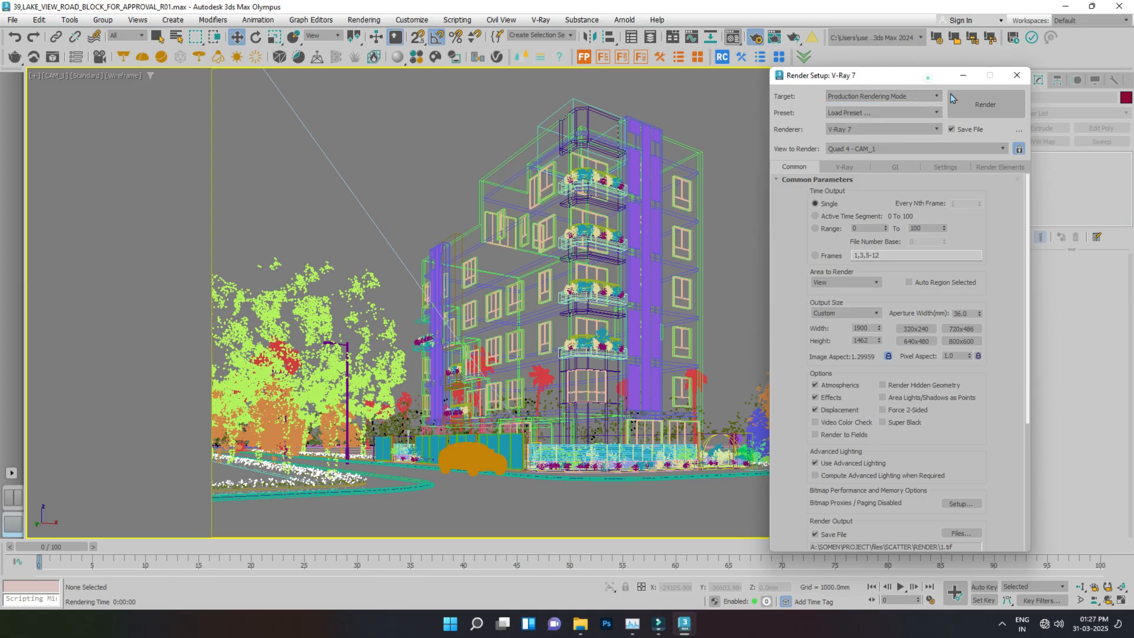
left_click(969, 104)
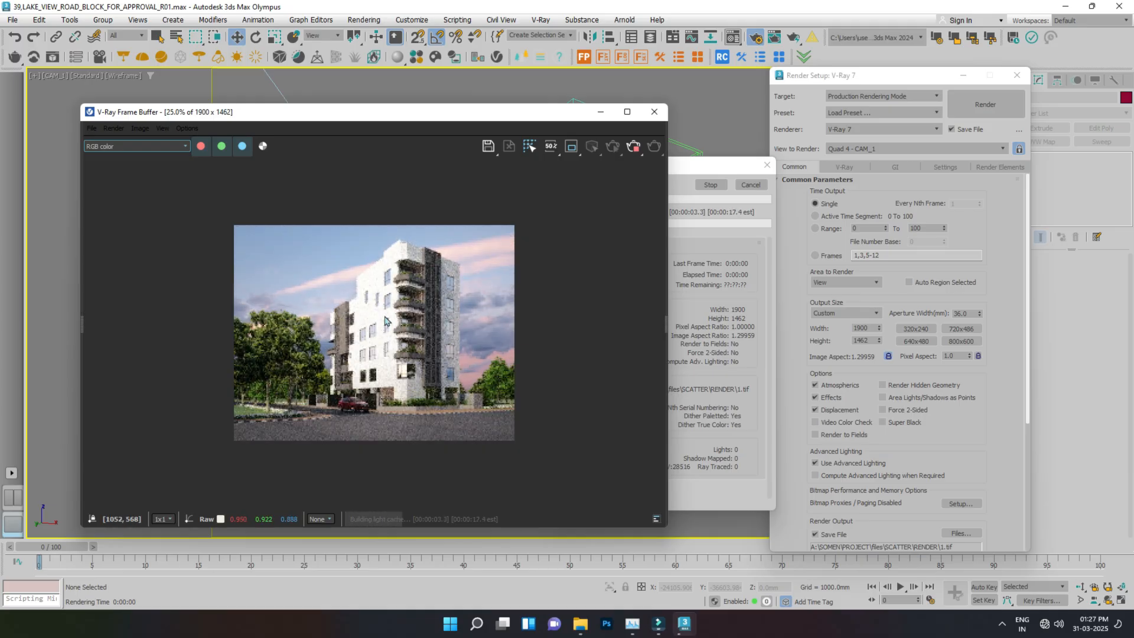
scroll(438, 310, "up", 1)
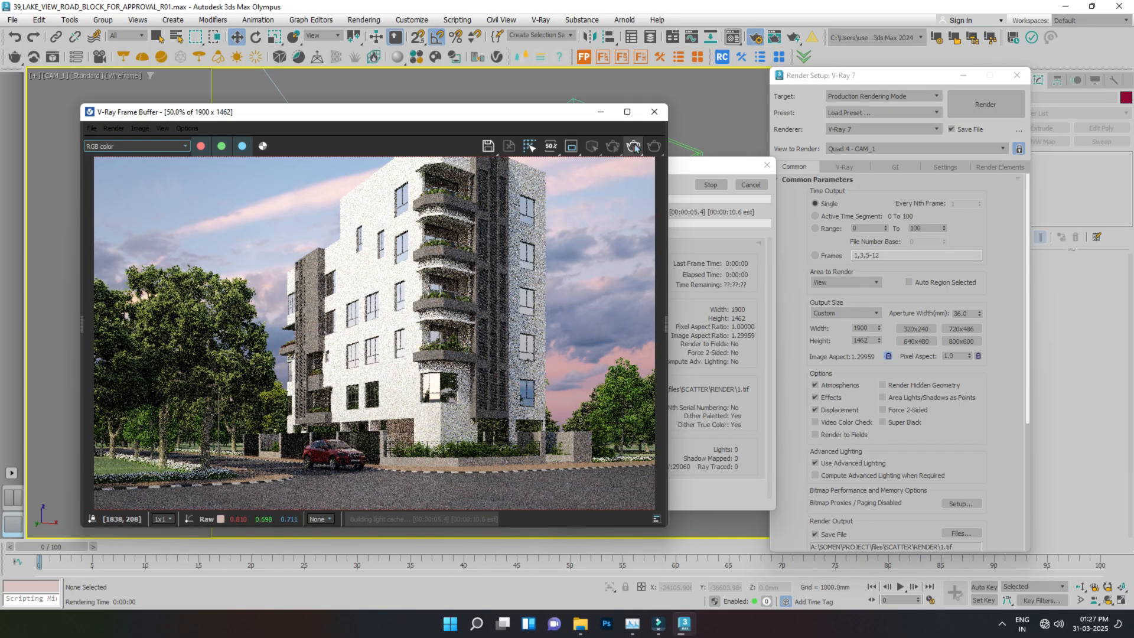
left_click(658, 116)
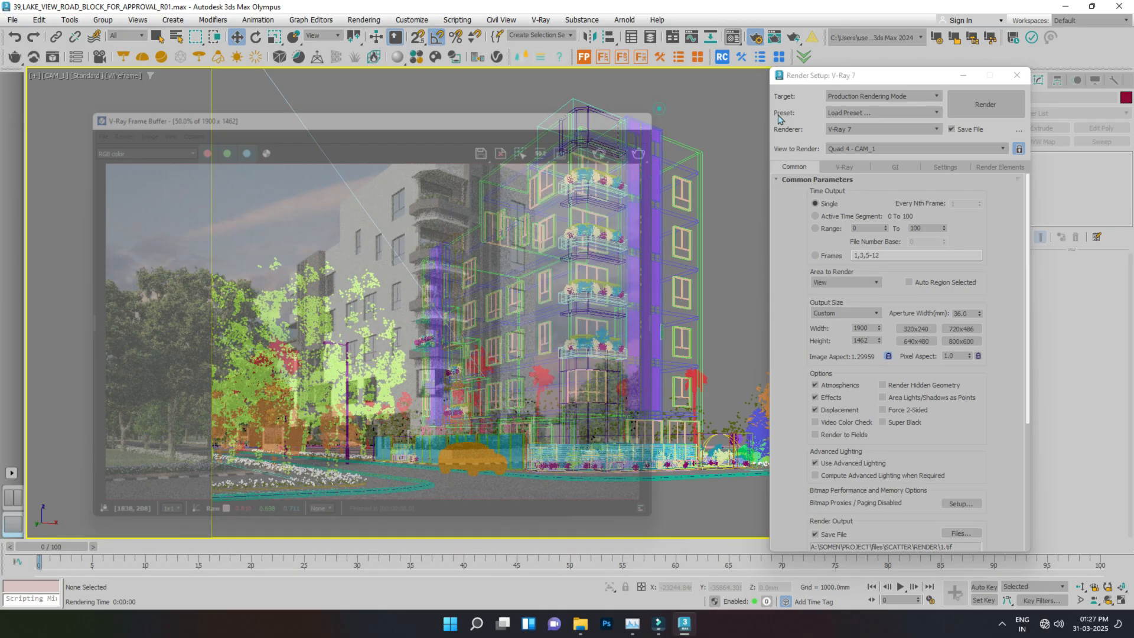
- Inspect the network job assignment options through Submit To Network Rendering, and close them without submitting a job
left_click(849, 98)
left_click(860, 158)
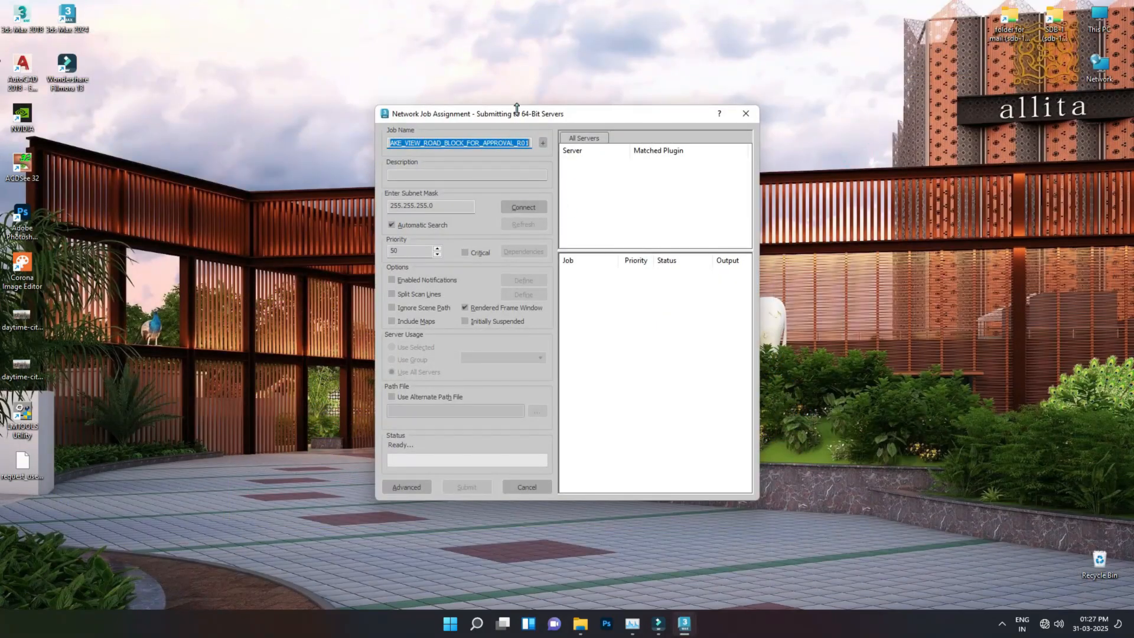
left_click_drag(519, 118, 437, 82)
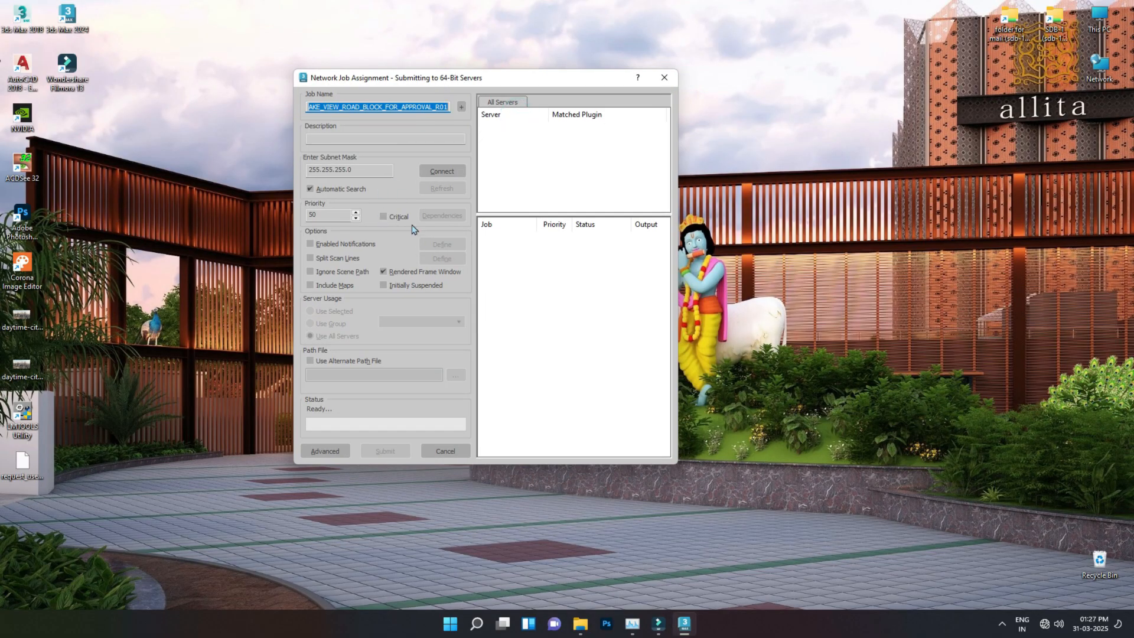
left_click(665, 78)
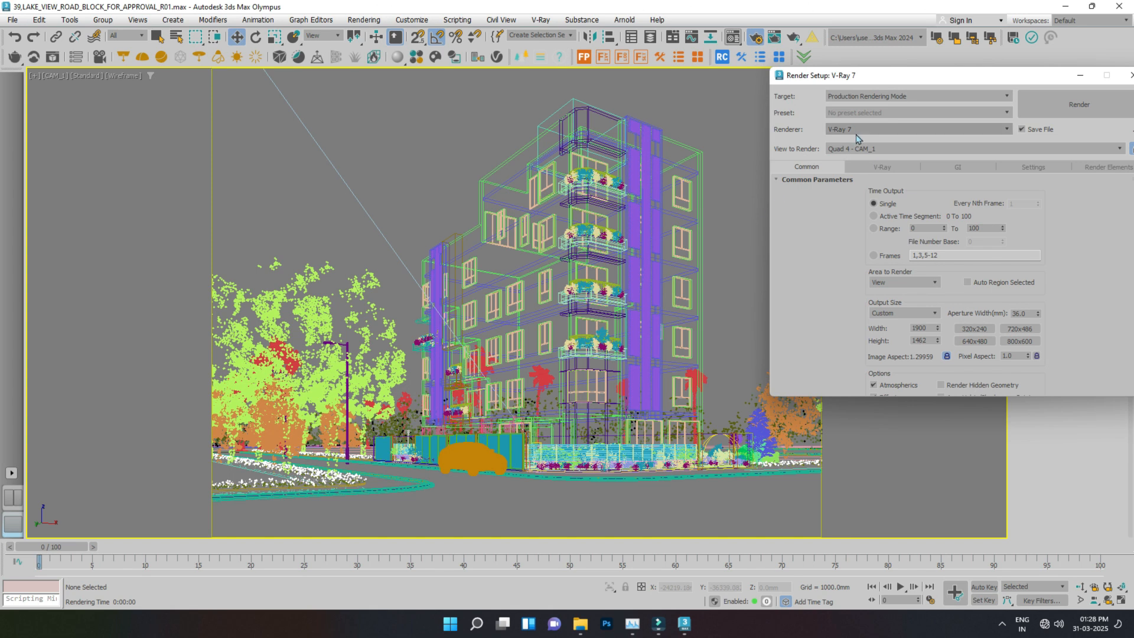
- Move the Render Setup window over the middle of the viewport and make it taller to show more parameters
left_click_drag(931, 398, 931, 541)
left_click_drag(928, 77, 577, 61)
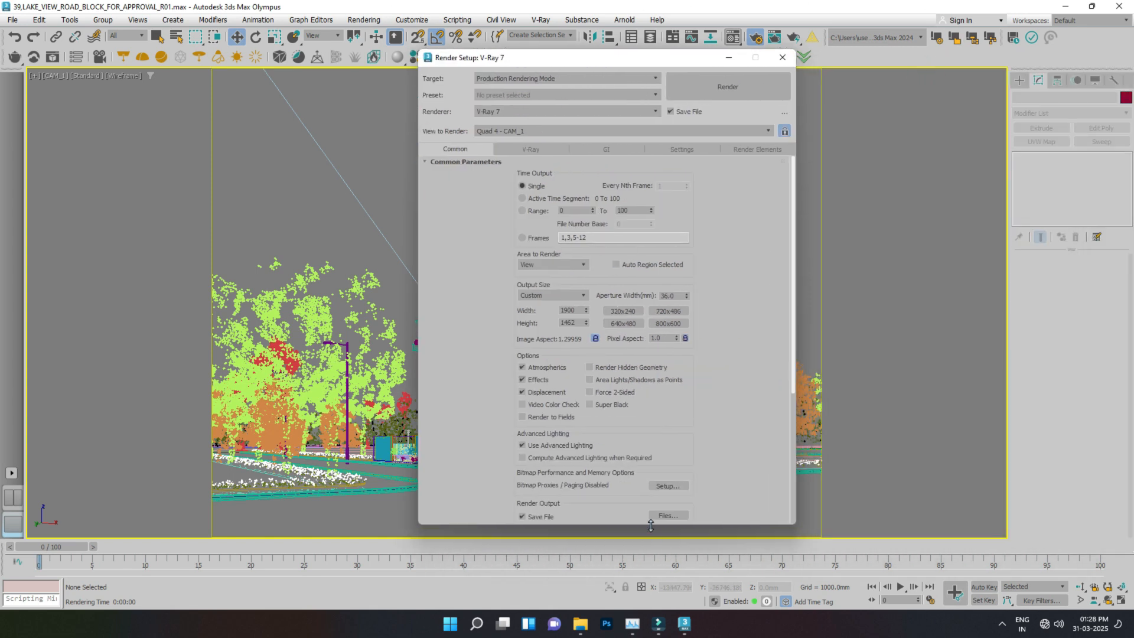
left_click_drag(650, 525, 650, 597)
- Narrow the Render Setup window and review its Common, GI, V-Ray and Settings parameters
scroll(615, 237, "down", 1)
scroll(615, 237, "down", 2)
left_click(606, 149)
left_click_drag(796, 227, 631, 227)
left_click(476, 150)
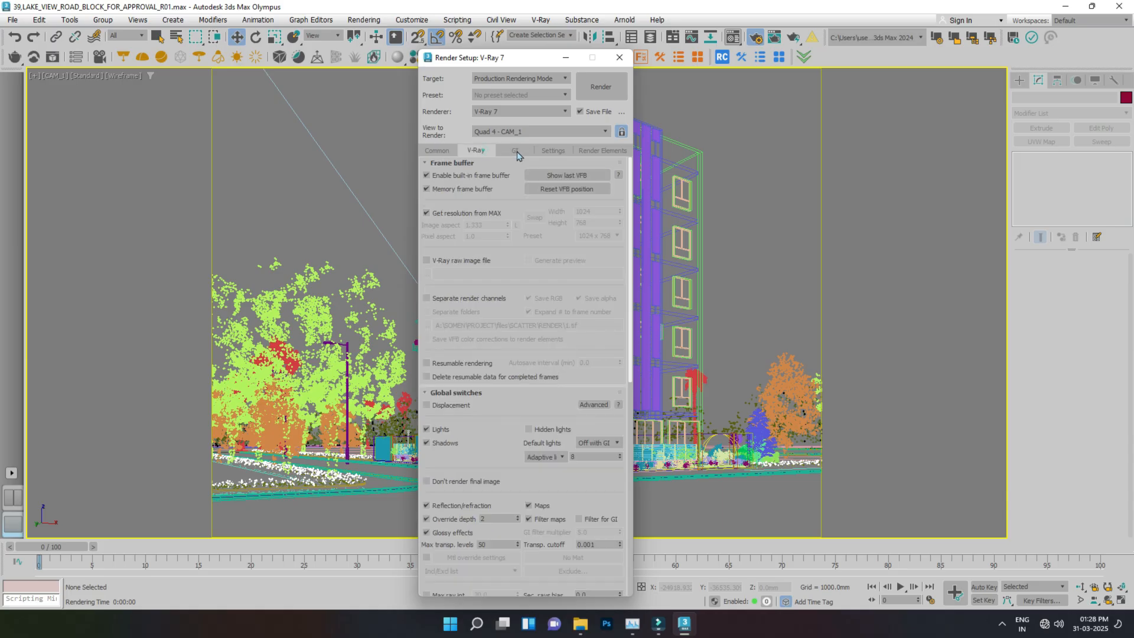
left_click(517, 151)
left_click(553, 150)
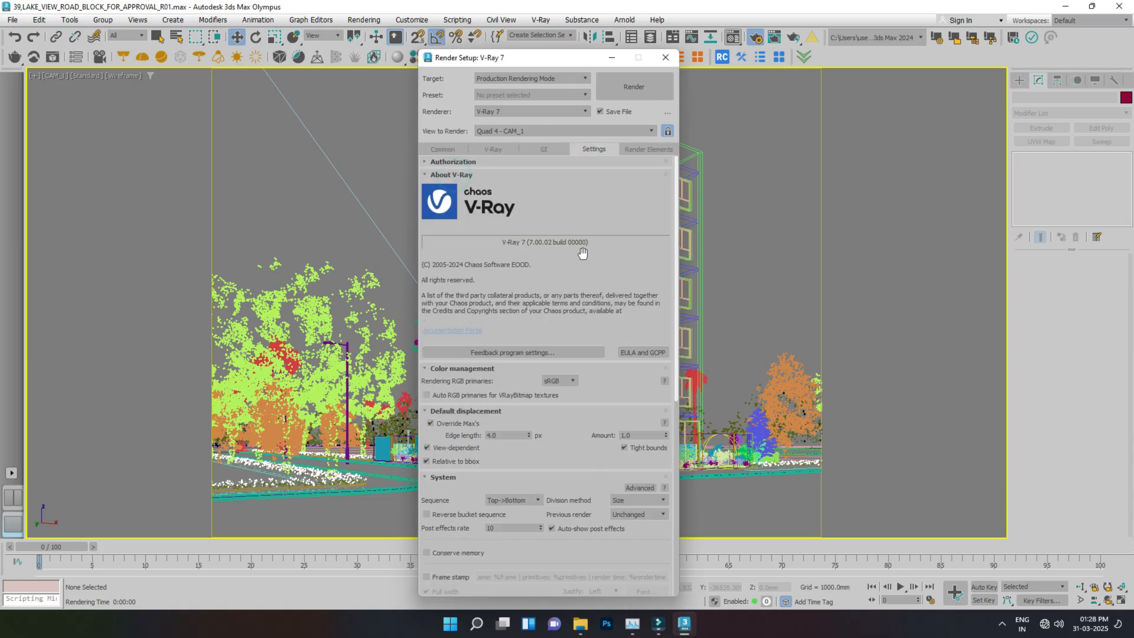
scroll(676, 225, "down", 1)
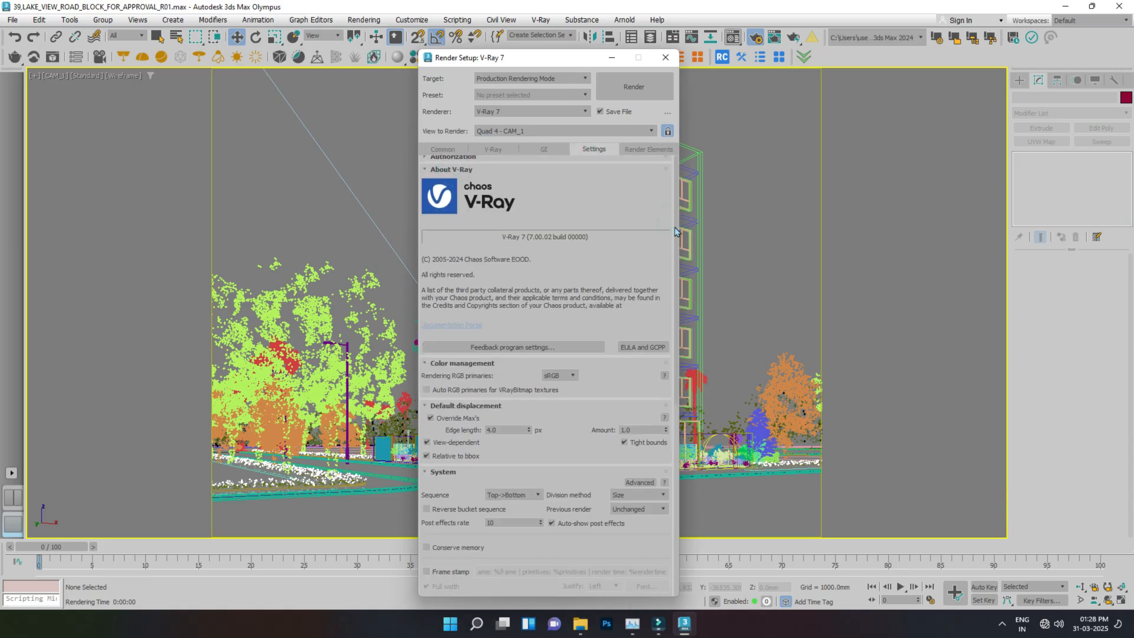